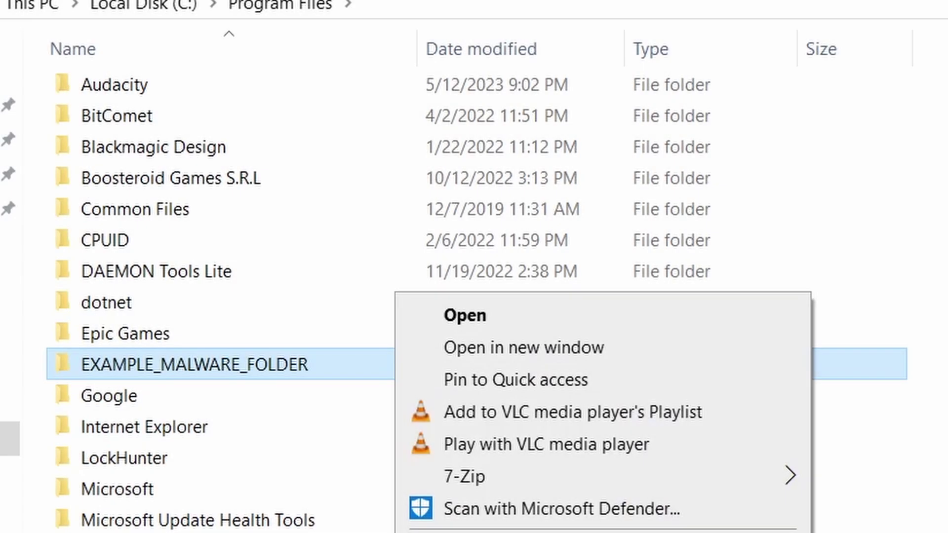
# Step: Try to delete EXAMPLE_MALWARE_FOLDER from Program Files and retry the deletion once
pyautogui.press('Delete')
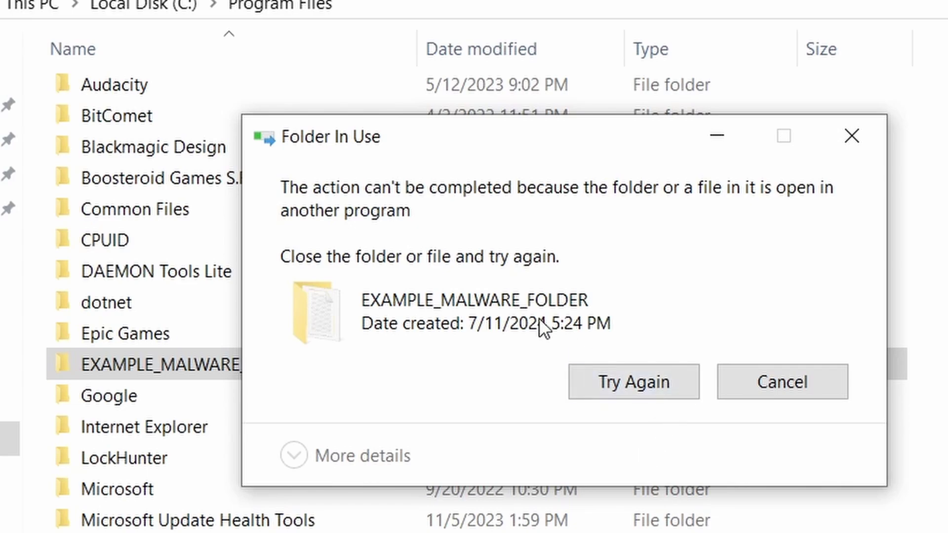
pyautogui.click(623, 387)
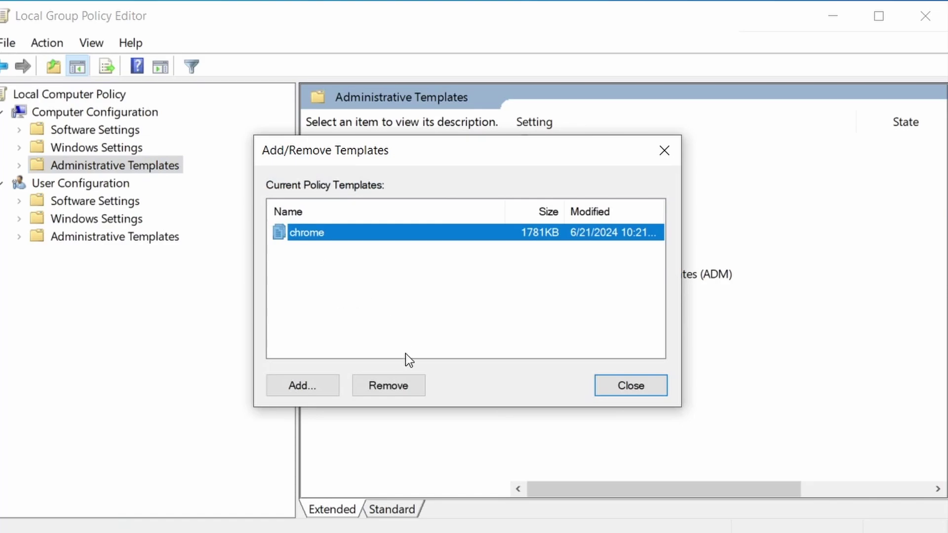
# Step: Remove the chrome policy template from the current administrative templates and close the template list
pyautogui.click(399, 383)
pyautogui.click(664, 384)
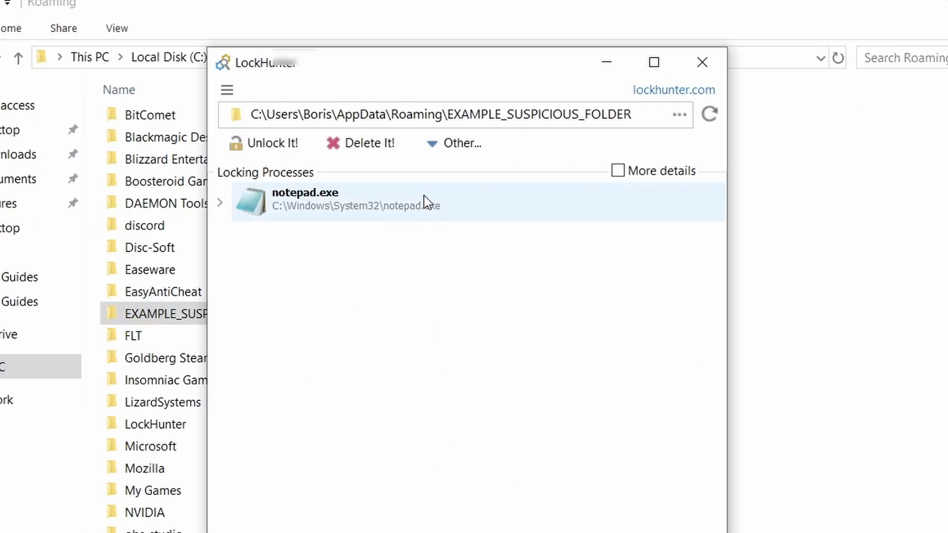
# Step: Delete the locked EXAMPLE_SUSPICIOUS_FOLDER in AppData Roaming with LockHunter
pyautogui.click(387, 148)
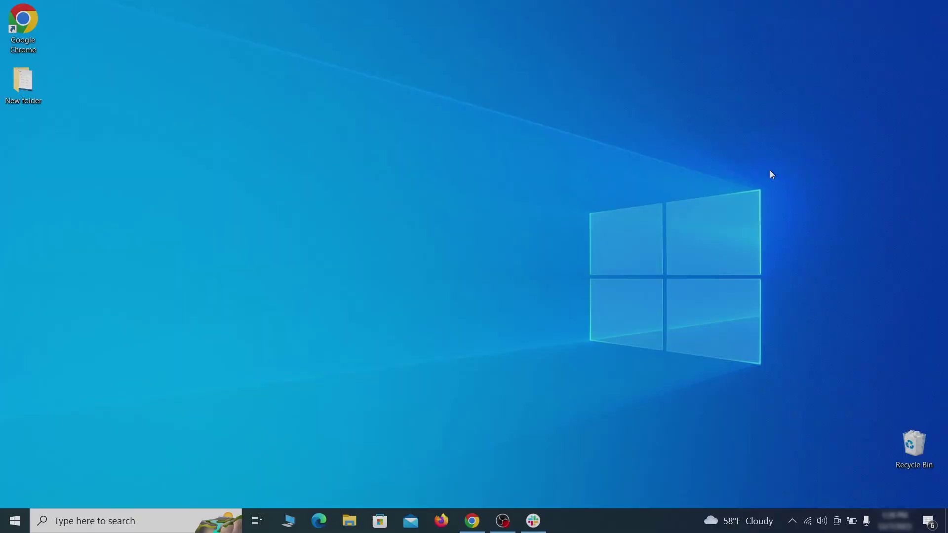
# Step: Open the Apps & features system settings and sort the installed apps by install date
pyautogui.press('super')
pyautogui.write('apps & ')
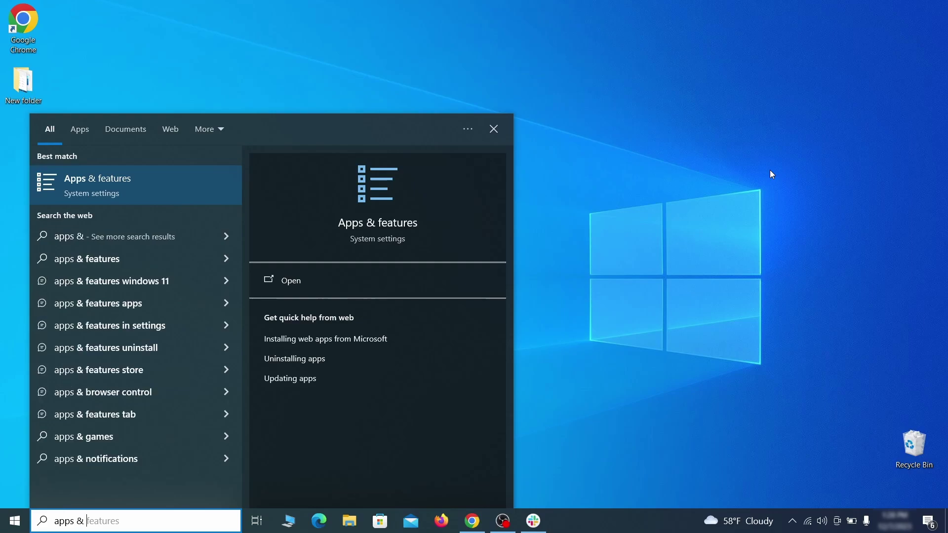
pyautogui.write('features')
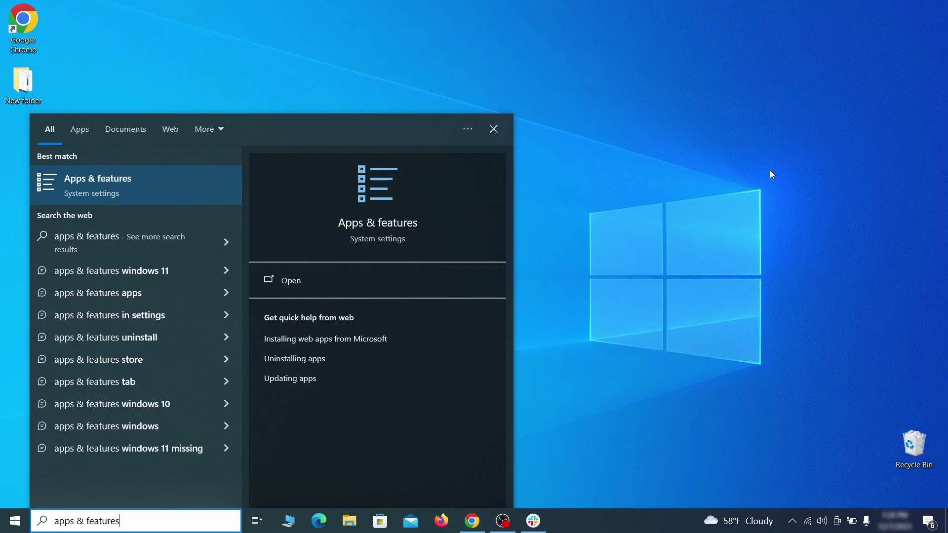
pyautogui.press('Return')
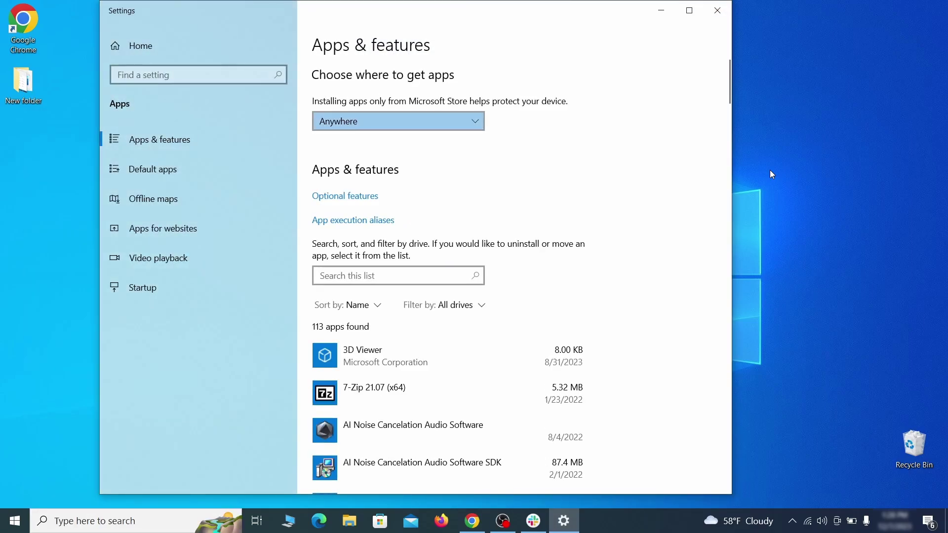
pyautogui.click(368, 305)
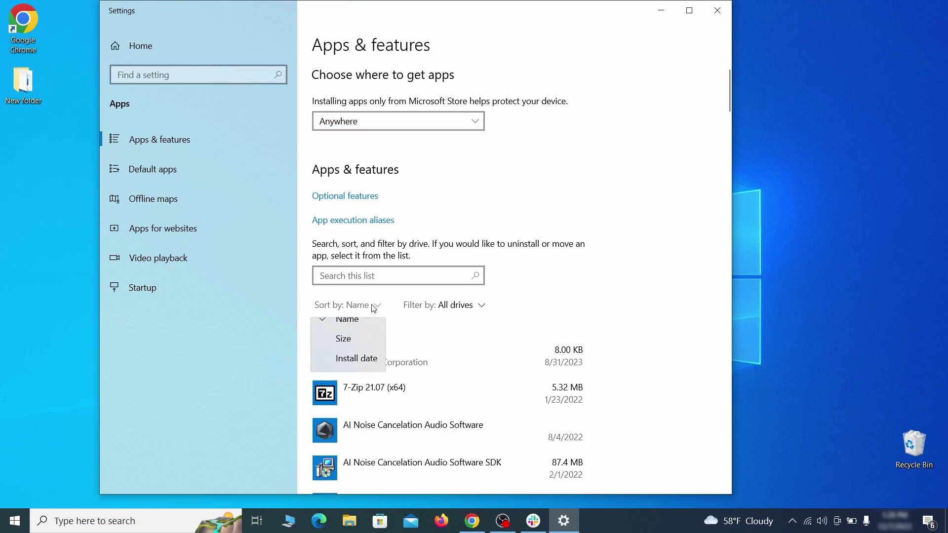
pyautogui.click(363, 371)
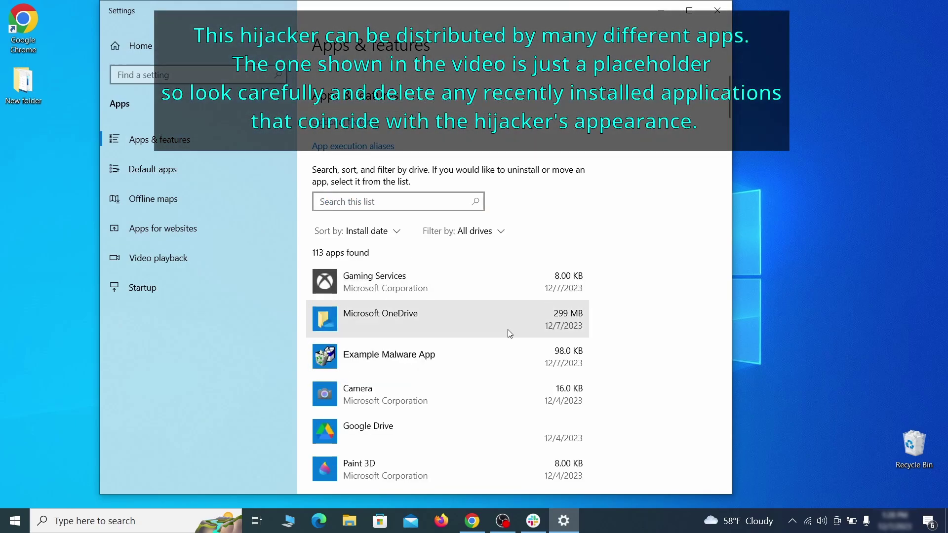
# Step: Uninstall Example Malware App from the installed apps and close the settings window
pyautogui.click(484, 352)
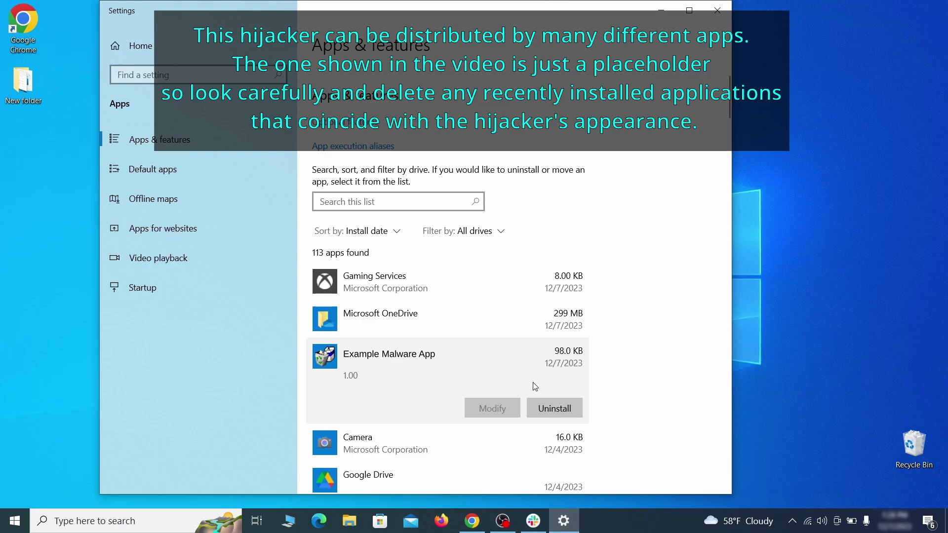
pyautogui.click(566, 405)
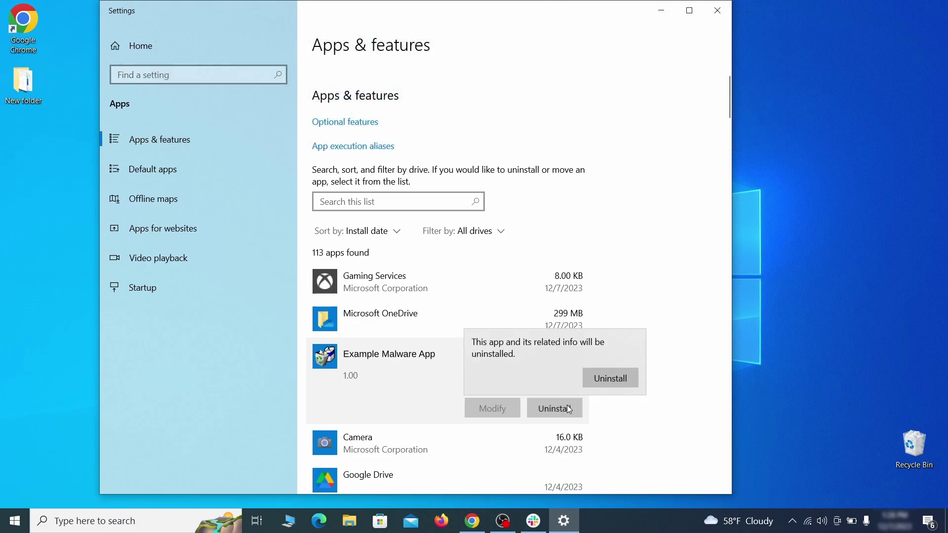
pyautogui.click(617, 377)
pyautogui.click(561, 375)
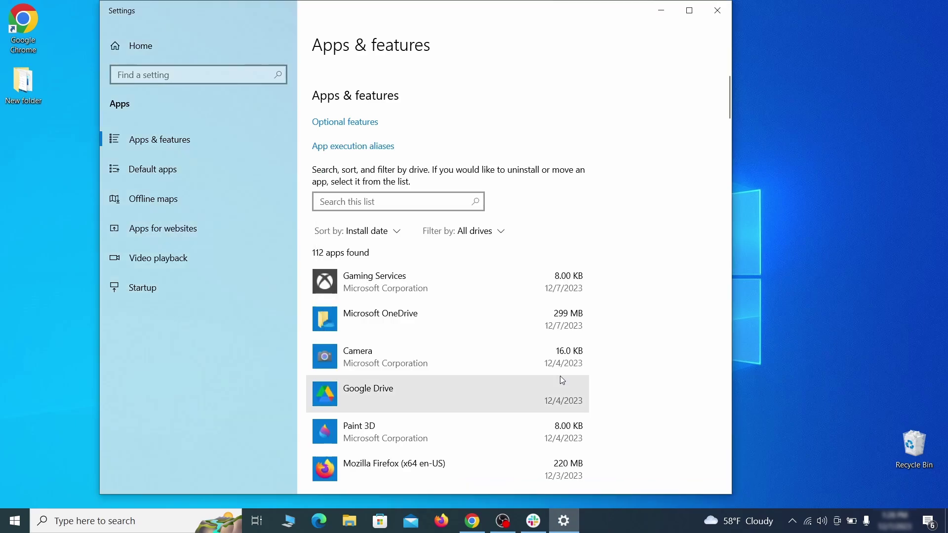
pyautogui.click(728, 15)
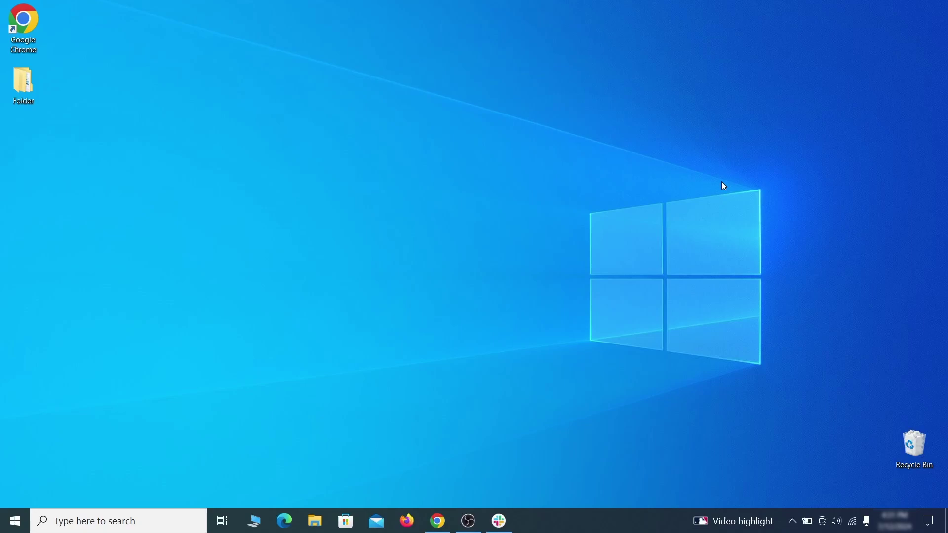
# Step: In File Explorer Options, enable showing hidden files, folders, and drives and apply the change
pyautogui.click(20, 519)
pyautogui.write('folder options')
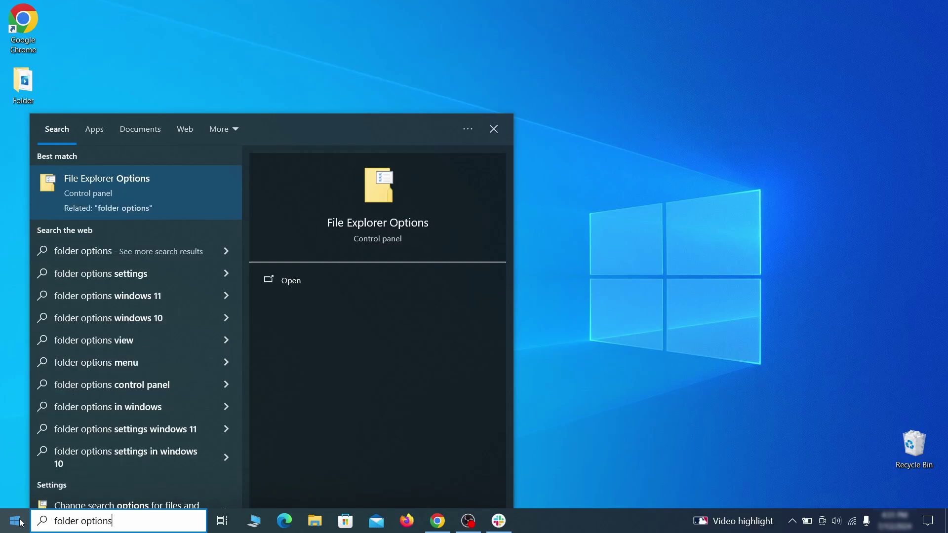
pyautogui.press('Return')
pyautogui.click(185, 120)
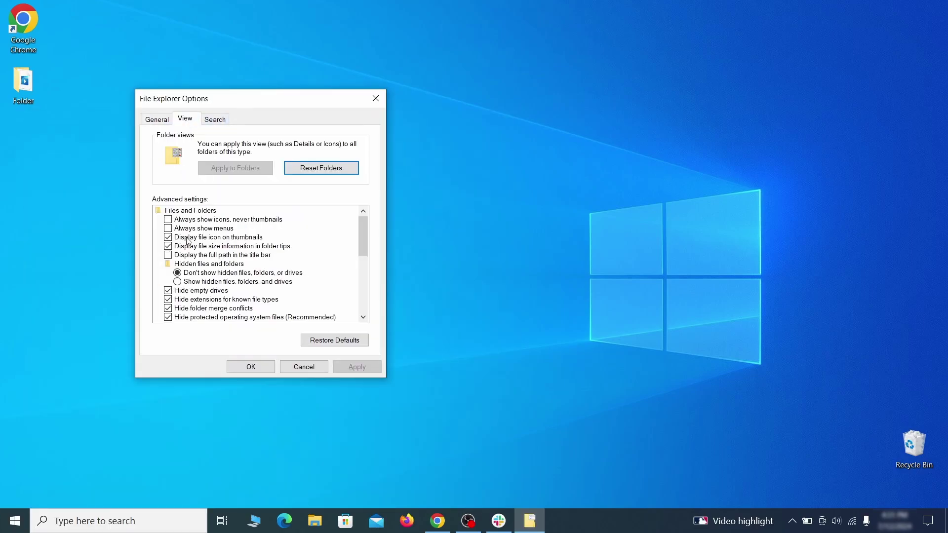
pyautogui.click(178, 282)
pyautogui.click(356, 366)
pyautogui.click(251, 367)
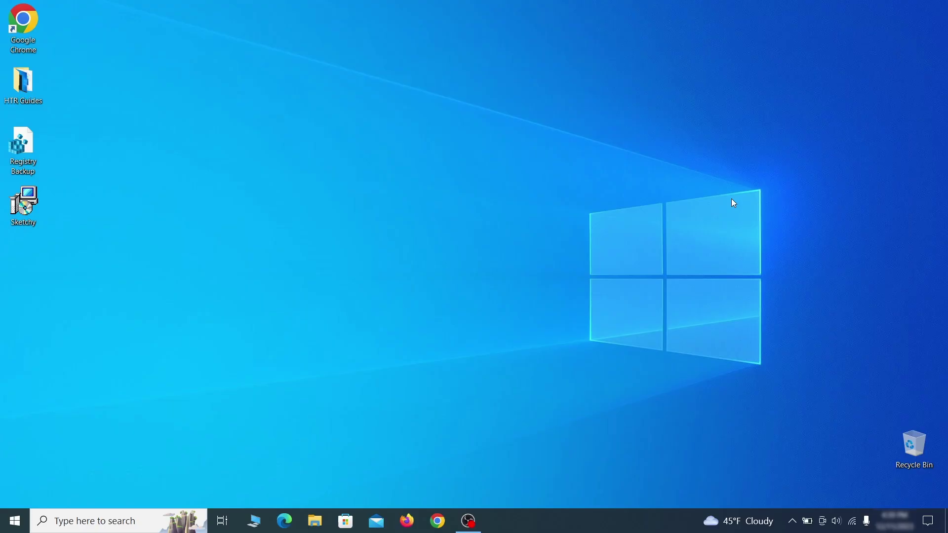
# Step: Open Task Scheduler and display the tasks in the Task Scheduler Library
pyautogui.press('super')
pyautogui.write('task sched')
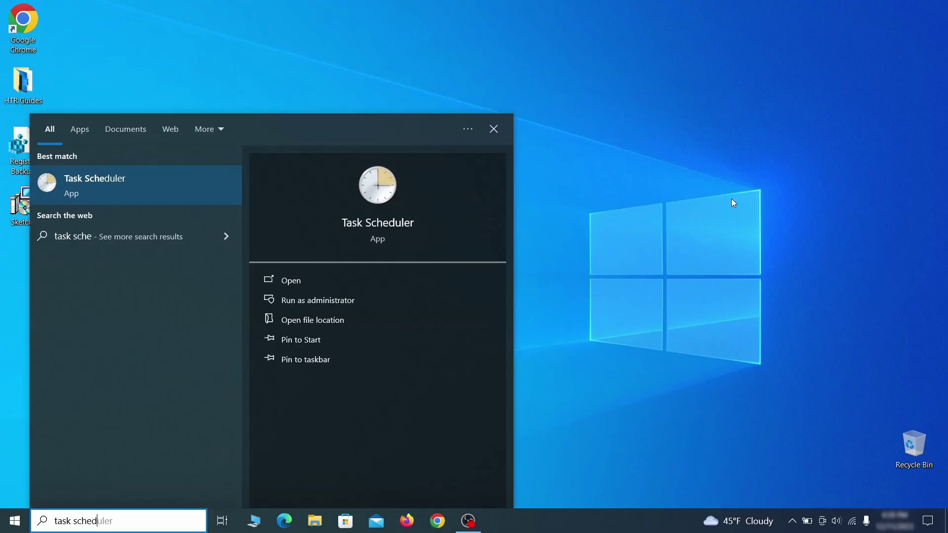
pyautogui.write('uler')
pyautogui.press('Return')
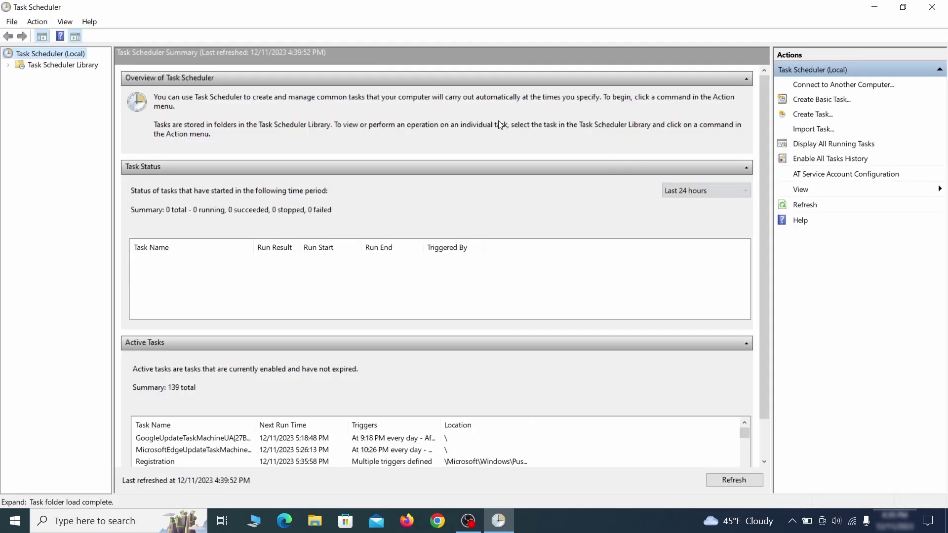
pyautogui.click(85, 66)
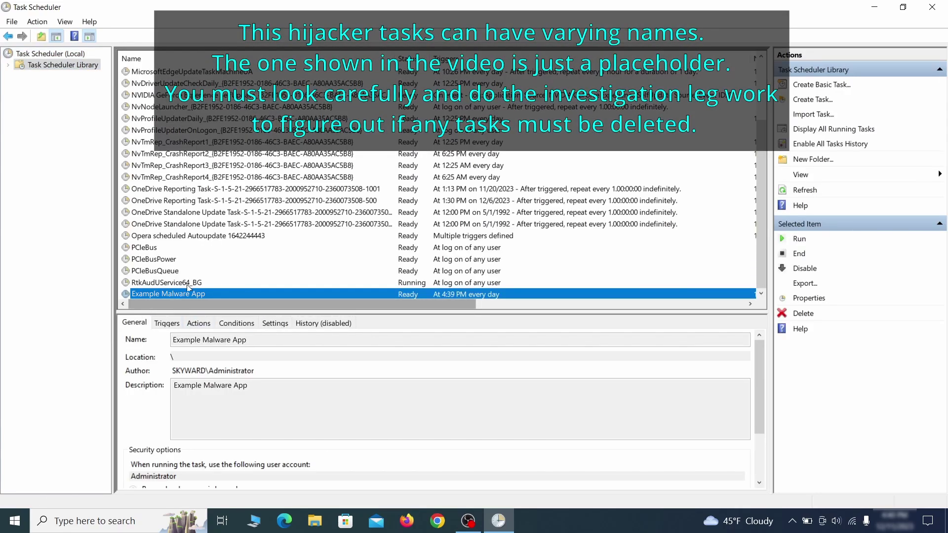
# Step: Examine the triggers and actions in the properties of the Example Malware App task
pyautogui.rightClick(273, 295)
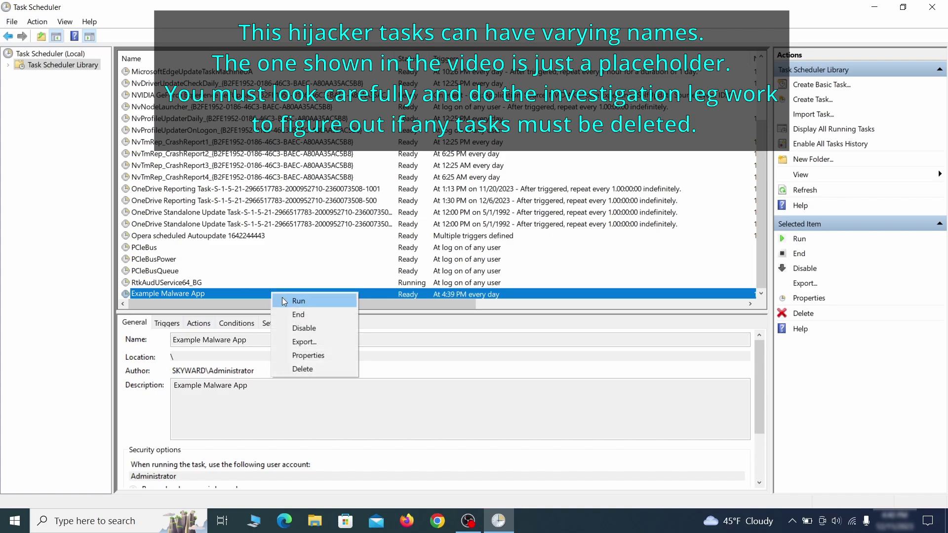
pyautogui.click(312, 360)
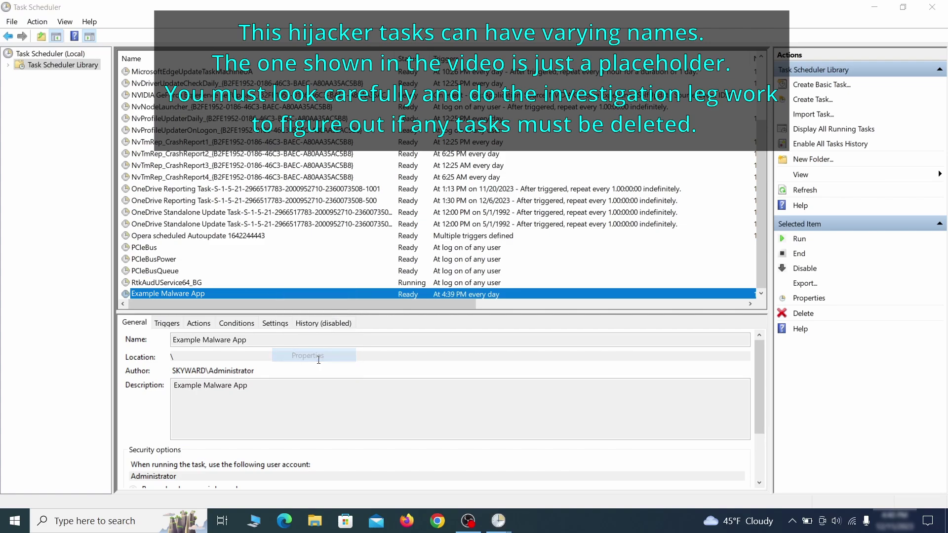
pyautogui.click(109, 82)
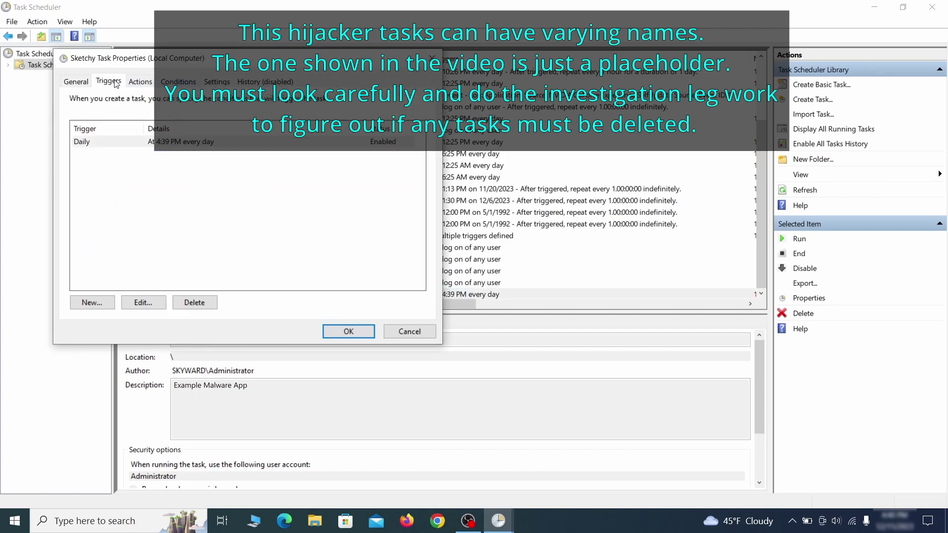
pyautogui.click(143, 82)
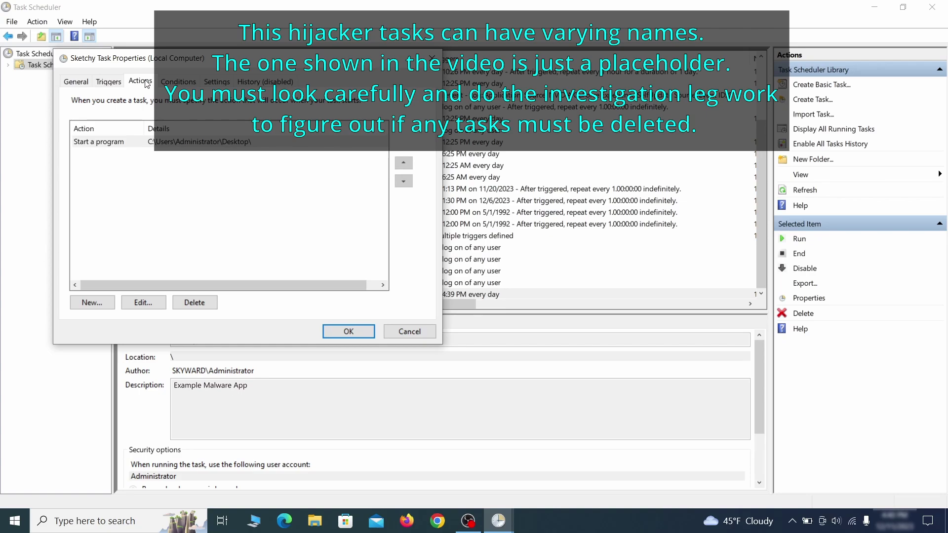
# Step: Delete the Example Malware App task from the Task Scheduler Library
pyautogui.rightClick(305, 294)
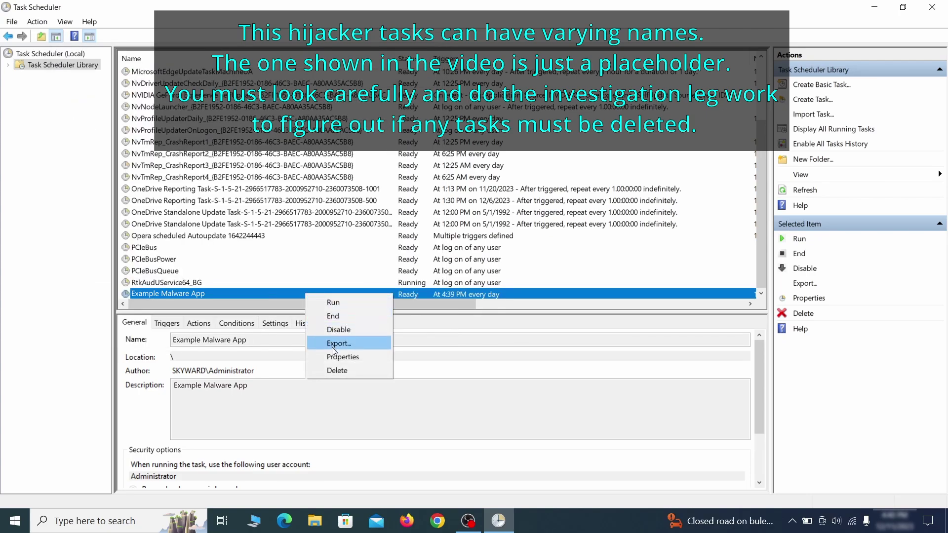
pyautogui.click(337, 370)
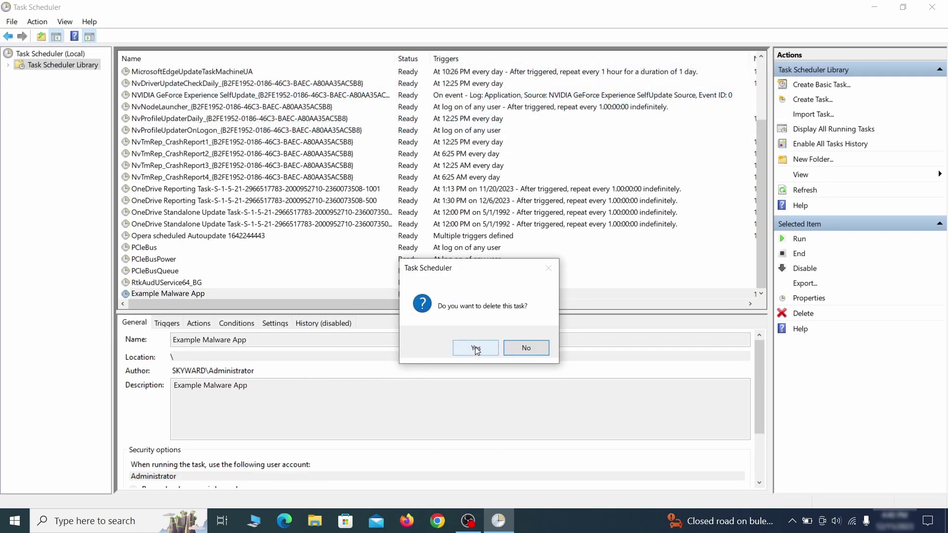
pyautogui.click(476, 347)
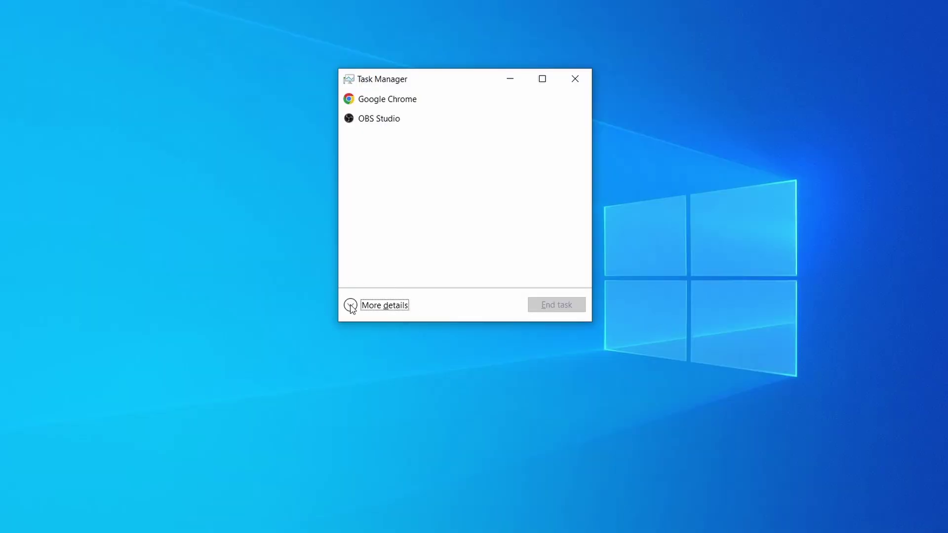
# Step: Expand Task Manager to its detailed view and sort the running processes by memory usage
pyautogui.click(351, 306)
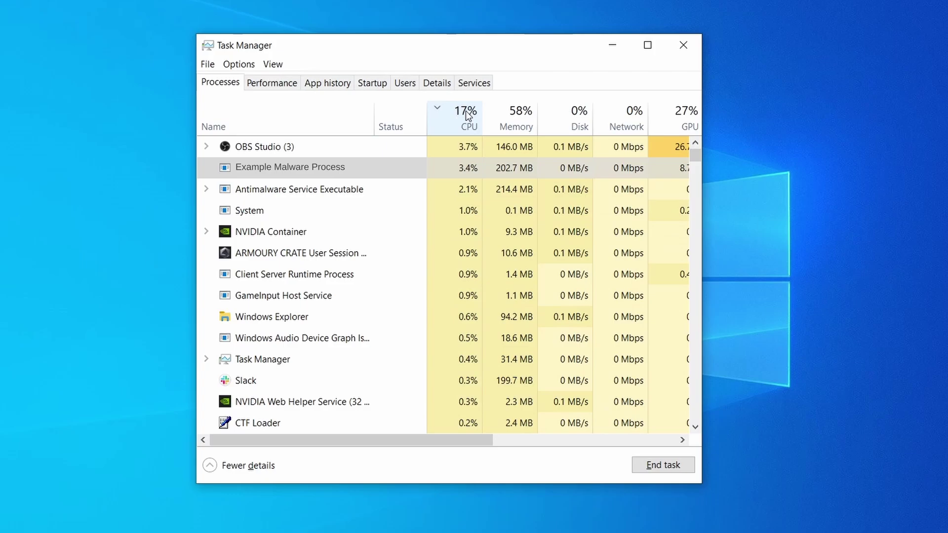
pyautogui.click(516, 116)
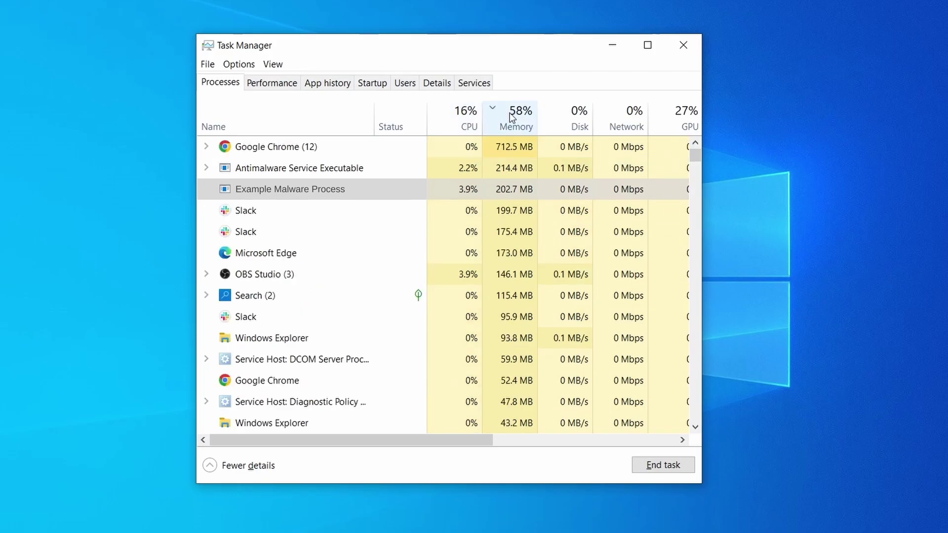
# Step: Open the file location of Example Malware Process and delete all three files in that folder
pyautogui.rightClick(452, 189)
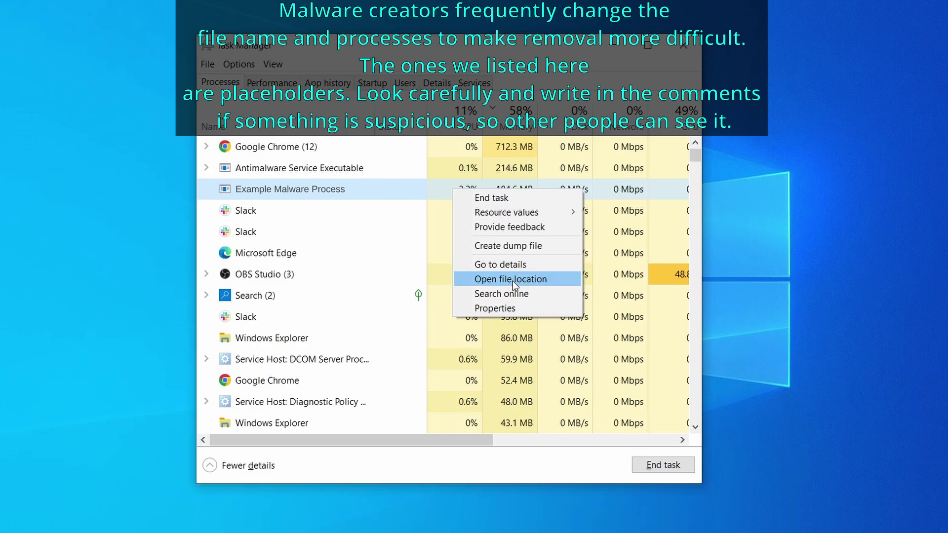
pyautogui.click(512, 281)
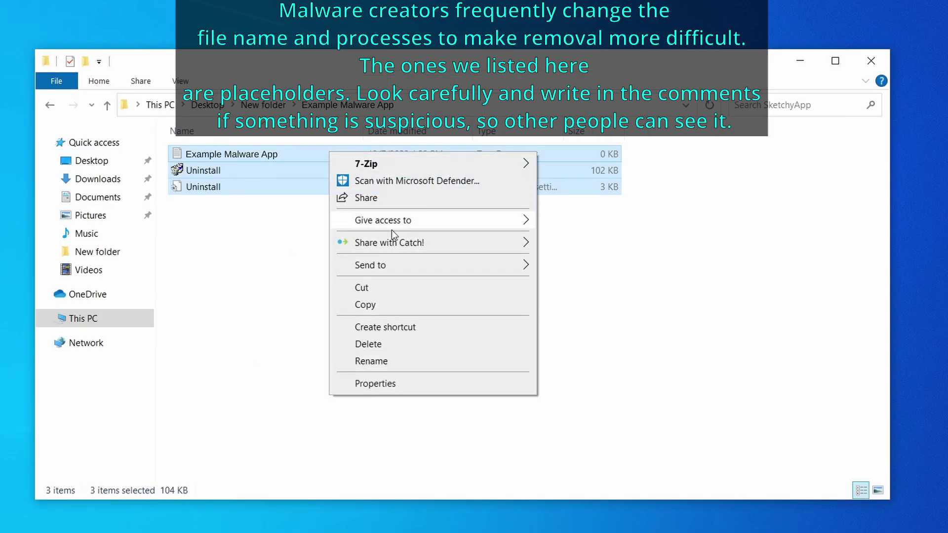
pyautogui.click(409, 344)
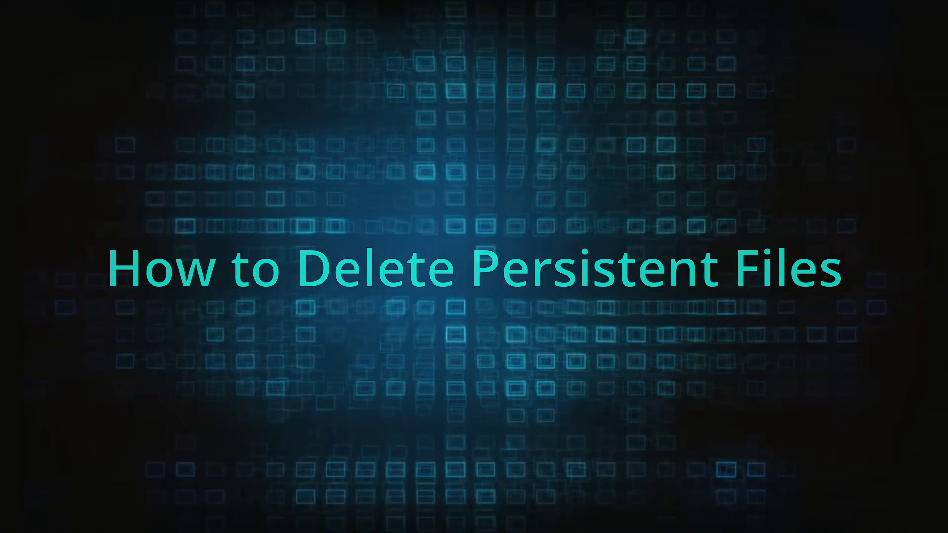
# Step: Try to delete EXAMPLE_MALWARE_FOLDER from the Program Files folder
pyautogui.rightClick(401, 226)
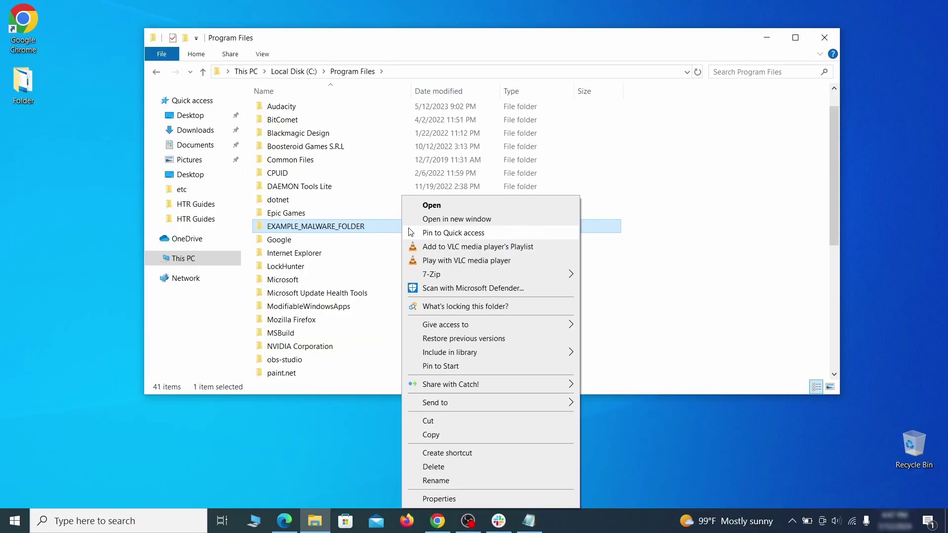
pyautogui.click(454, 468)
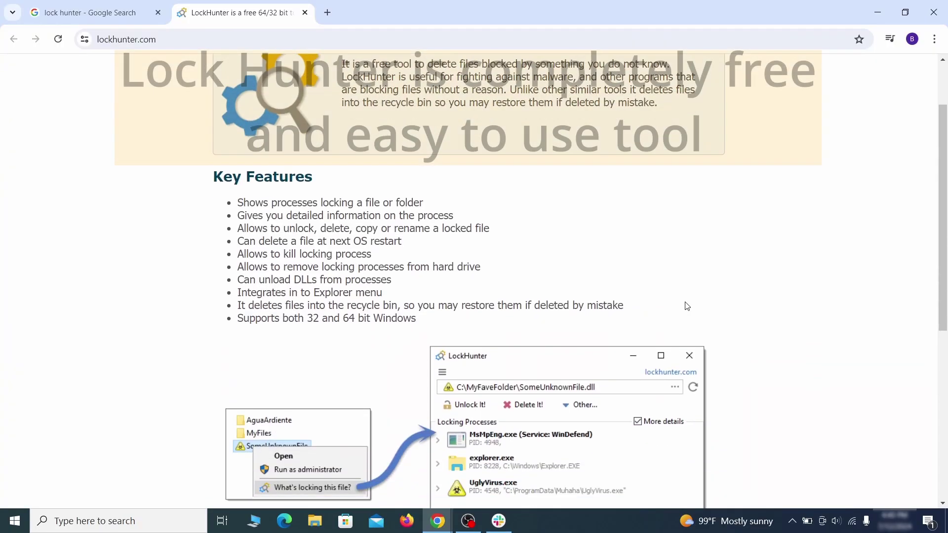
# Step: Download LockHunter from lockhunter.com and install it with its setup program
pyautogui.scroll(-5, 687, 306)
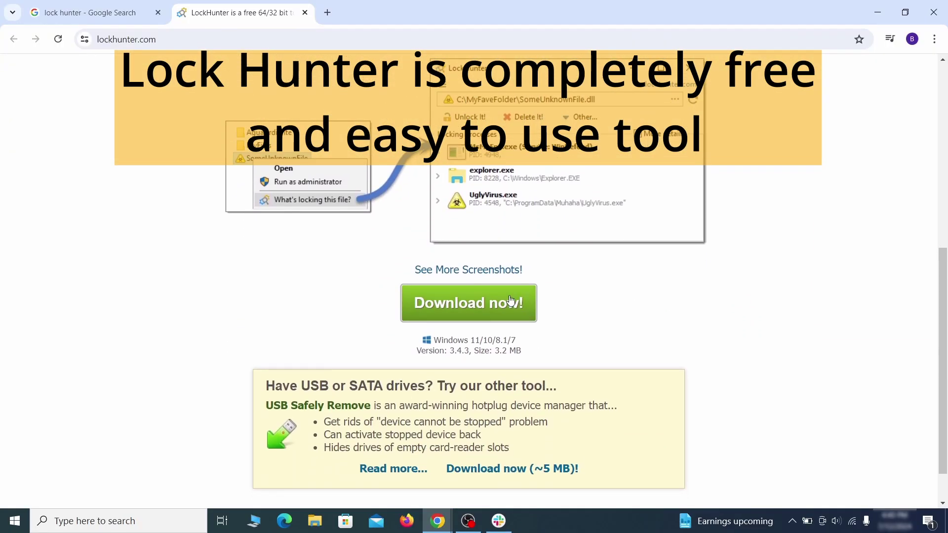
pyautogui.click(508, 302)
pyautogui.doubleClick(402, 151)
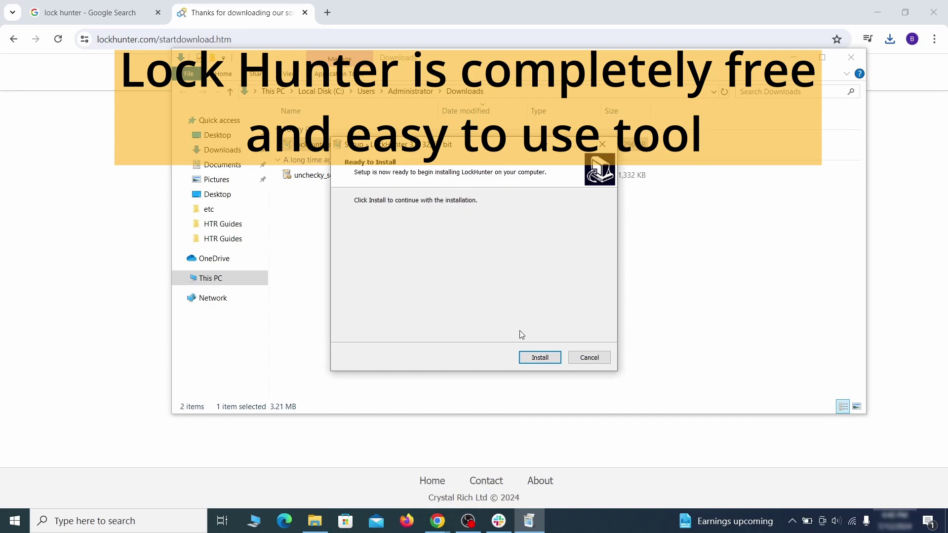
pyautogui.click(538, 358)
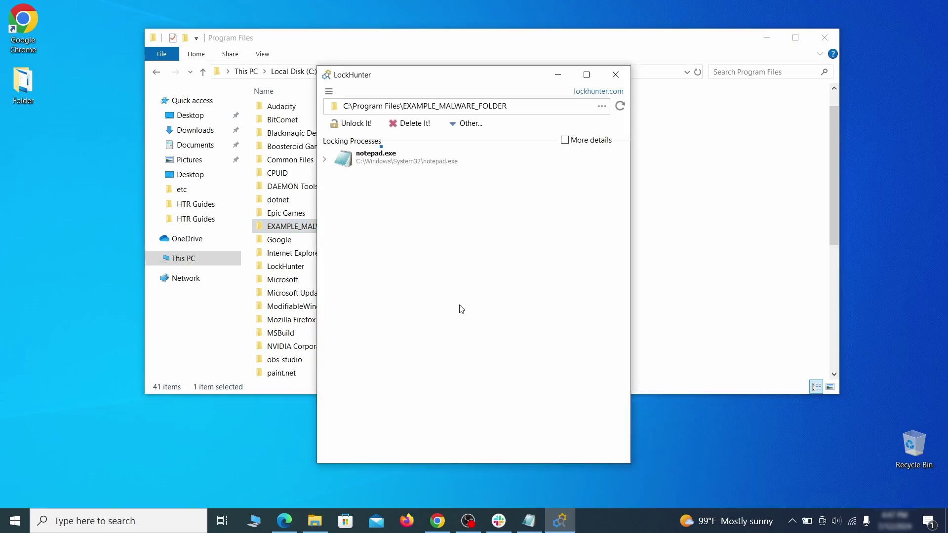
# Step: Force-delete the locked EXAMPLE_MALWARE_FOLDER in Program Files with LockHunter and close the tool
pyautogui.click(422, 126)
pyautogui.click(522, 309)
pyautogui.click(616, 75)
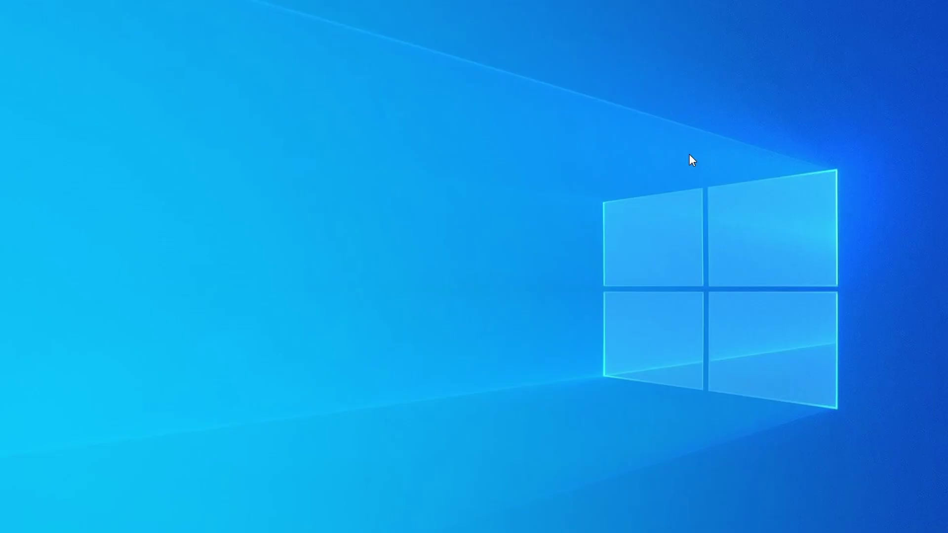
# Step: Check the running processes in Task Manager, sorted first by CPU and then by memory usage
pyautogui.hotkey('ctrl', 'shift', 'Escape')
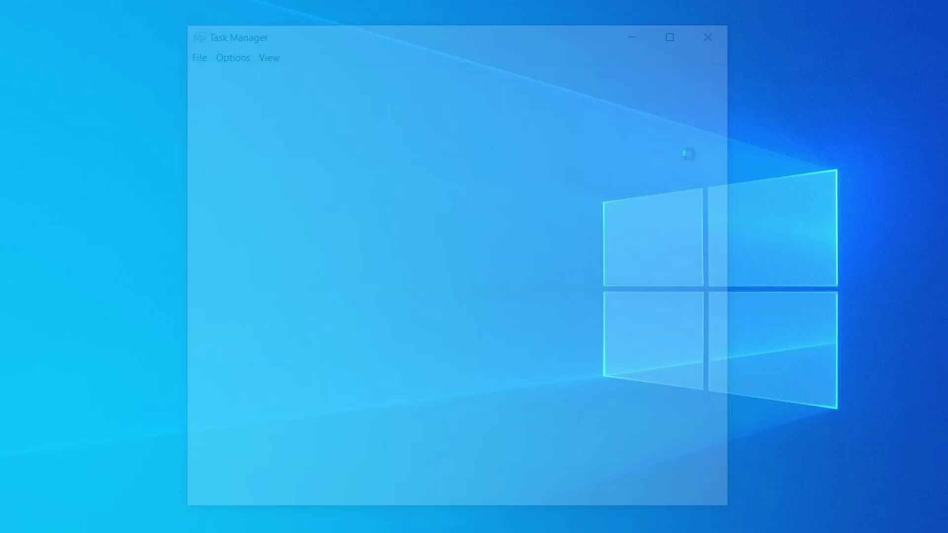
pyautogui.click(458, 117)
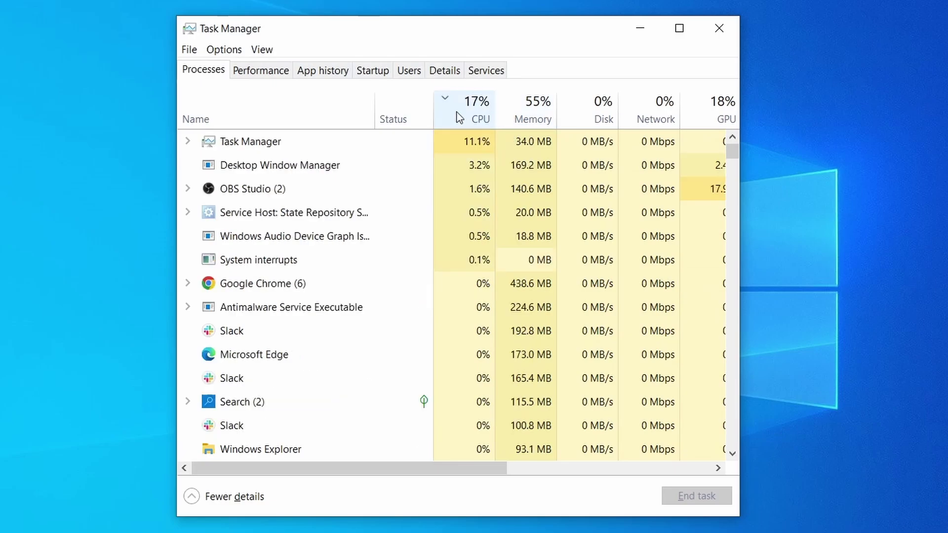
pyautogui.click(539, 106)
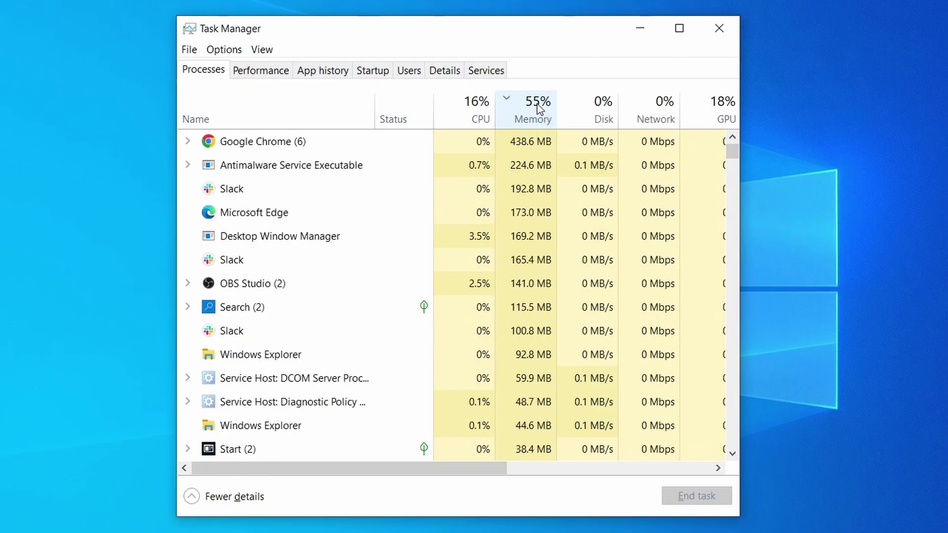
pyautogui.scroll(-2, 412, 333)
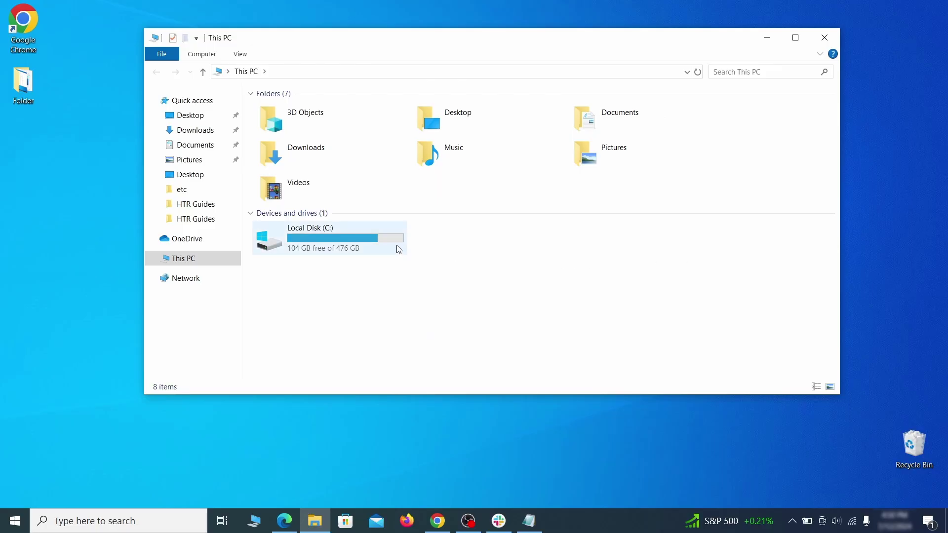
# Step: Open the AppData\Roaming folder of the personal user profile on Local Disk (C:)
pyautogui.doubleClick(395, 247)
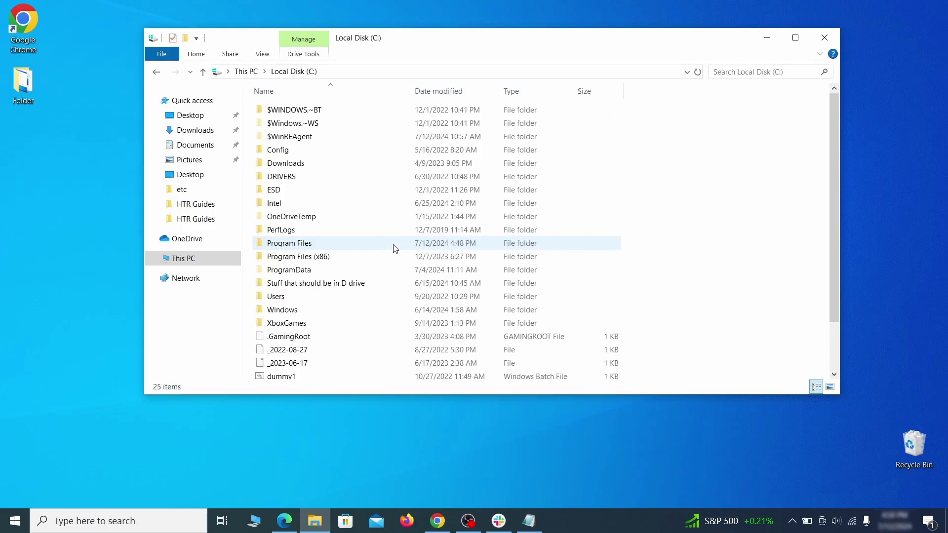
pyautogui.doubleClick(302, 298)
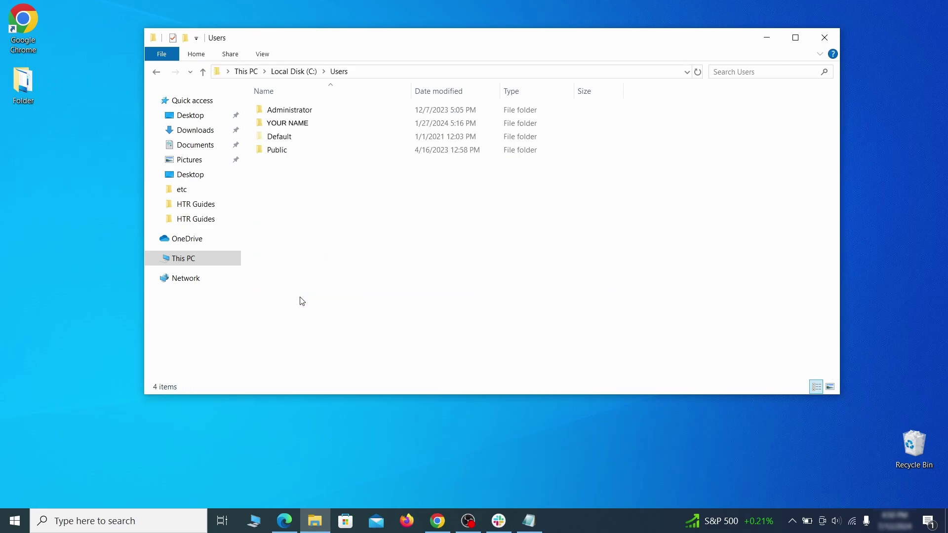
pyautogui.doubleClick(398, 127)
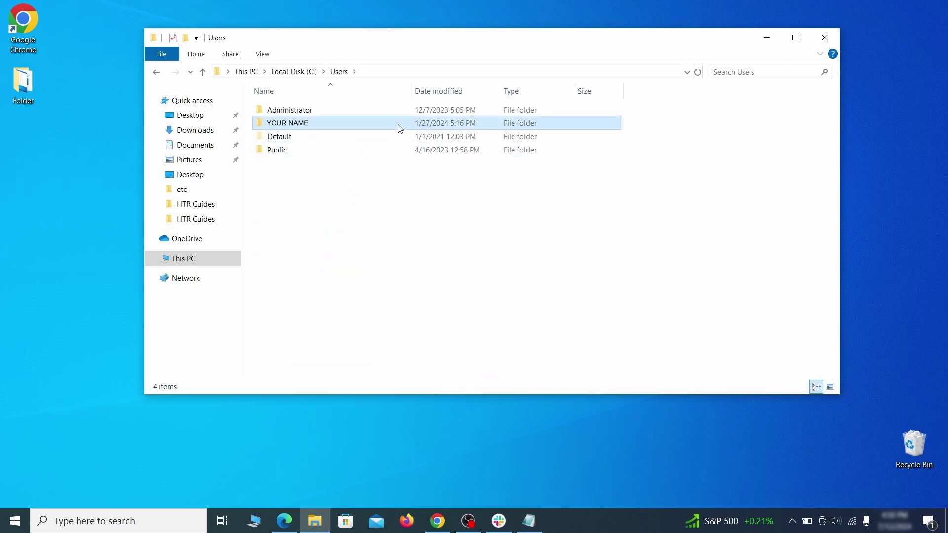
pyautogui.doubleClick(393, 176)
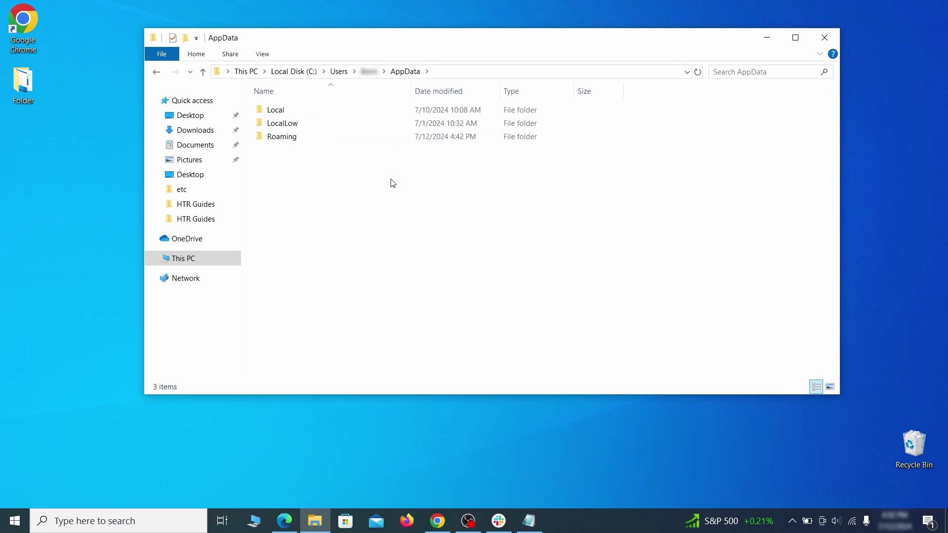
pyautogui.doubleClick(388, 137)
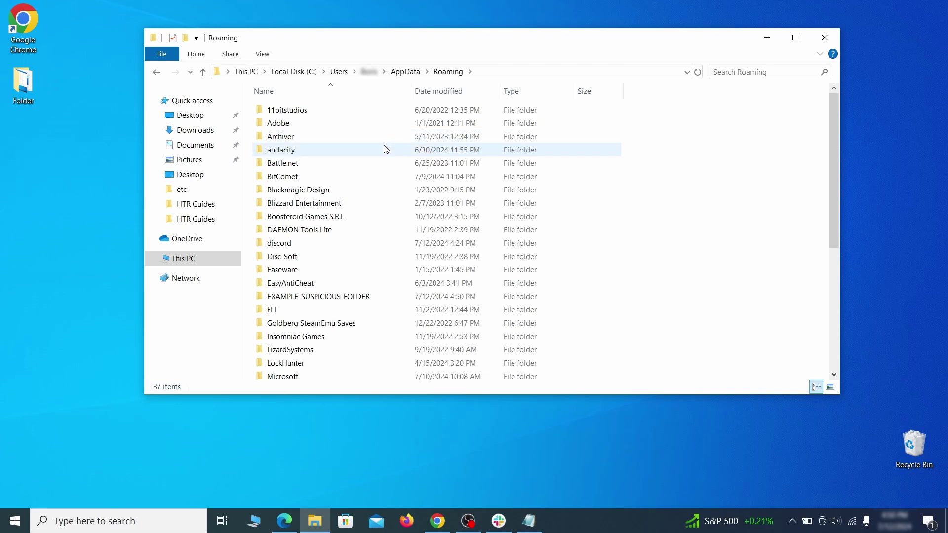
# Step: Try to delete EXAMPLE_SUSPICIOUS_FOLDER from the Roaming folder in File Explorer
pyautogui.scroll(-1, 380, 178)
pyautogui.scroll(-1, 379, 177)
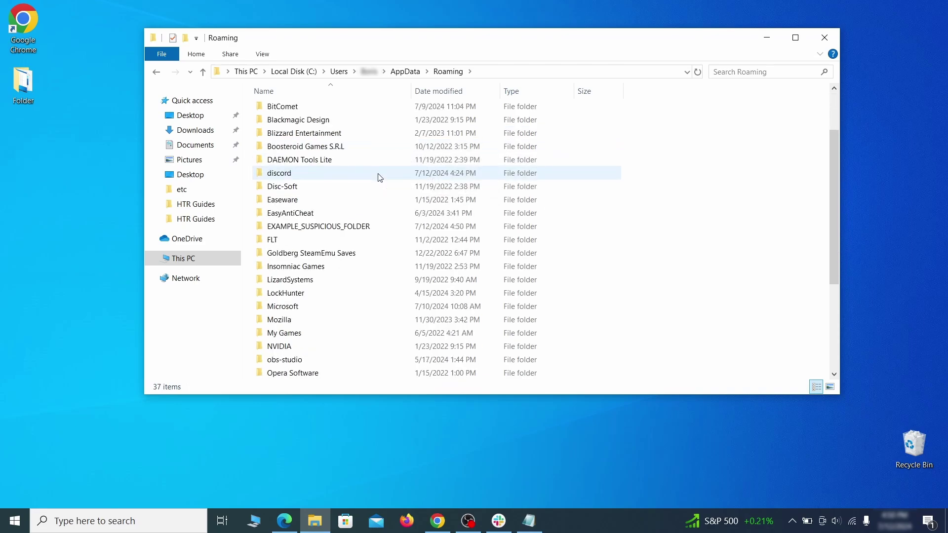
pyautogui.click(390, 228)
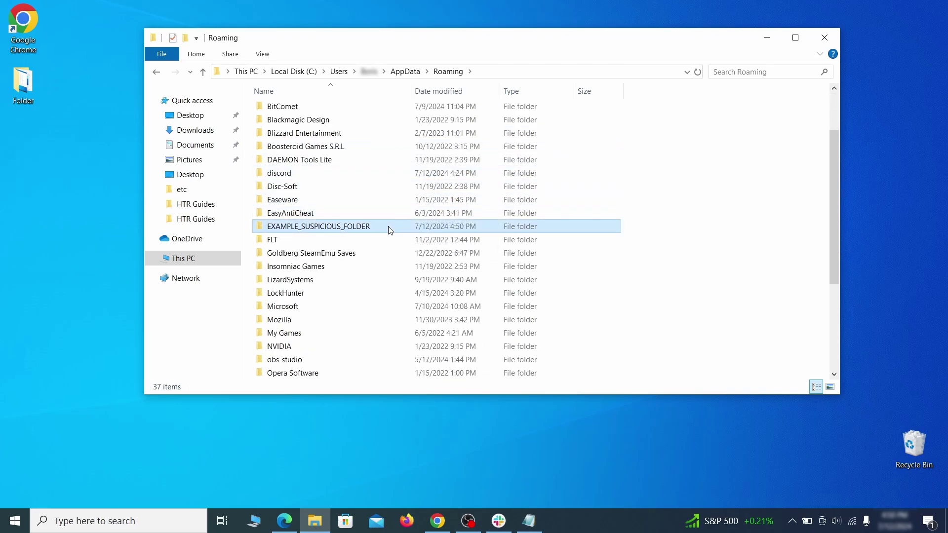
pyautogui.rightClick(423, 229)
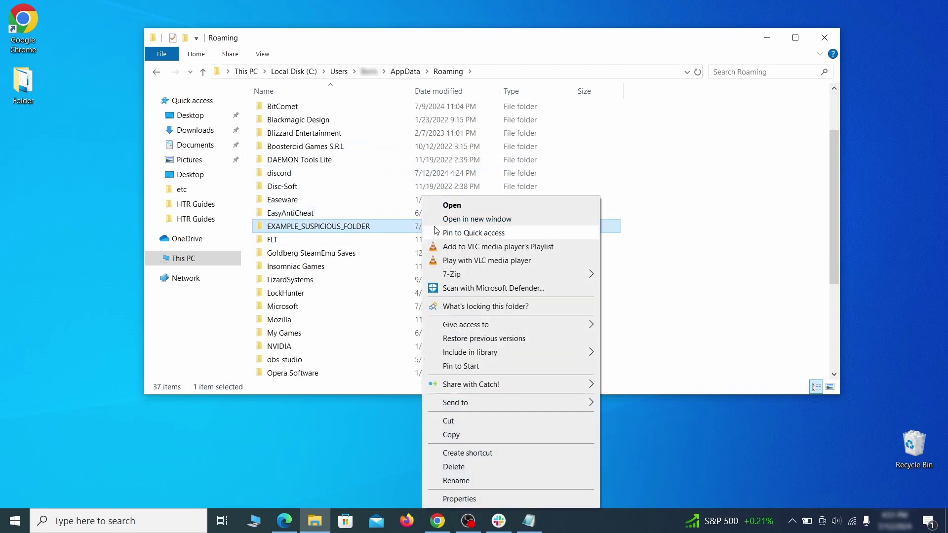
pyautogui.click(470, 472)
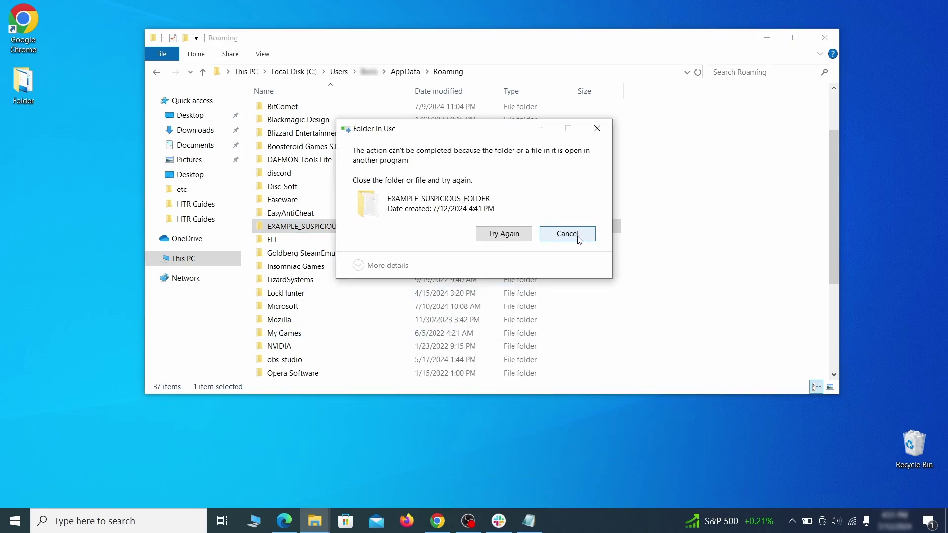
# Step: Check what is locking EXAMPLE_SUSPICIOUS_FOLDER with LockHunter and force-delete the folder
pyautogui.rightClick(403, 227)
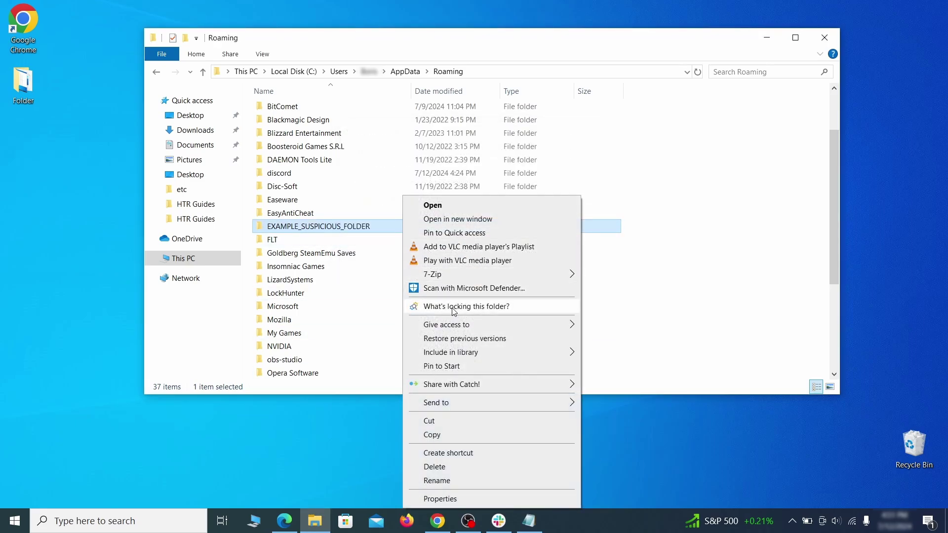
pyautogui.click(512, 311)
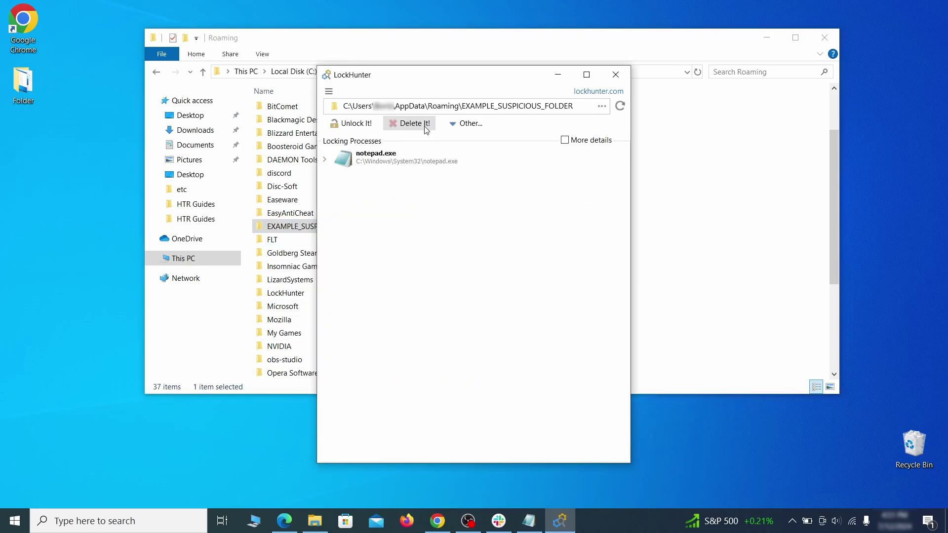
pyautogui.click(427, 130)
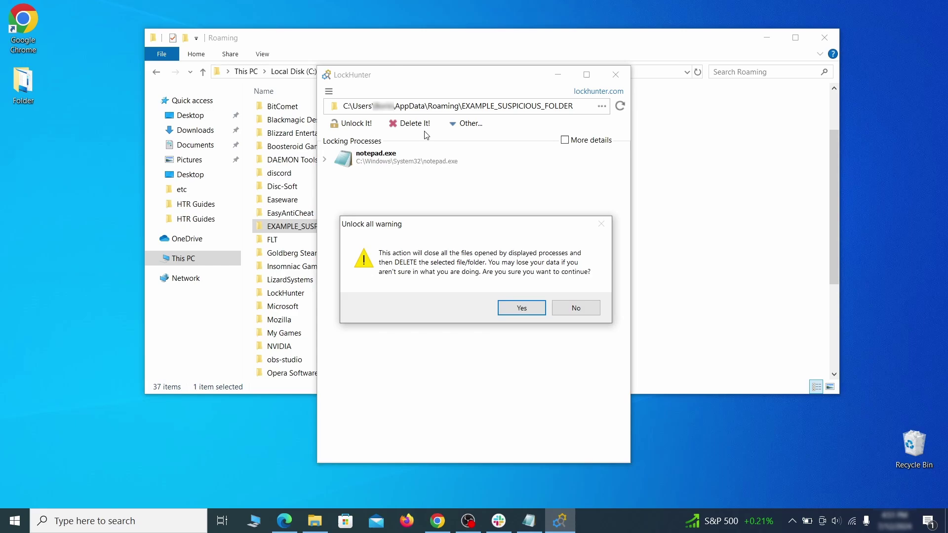
pyautogui.click(514, 309)
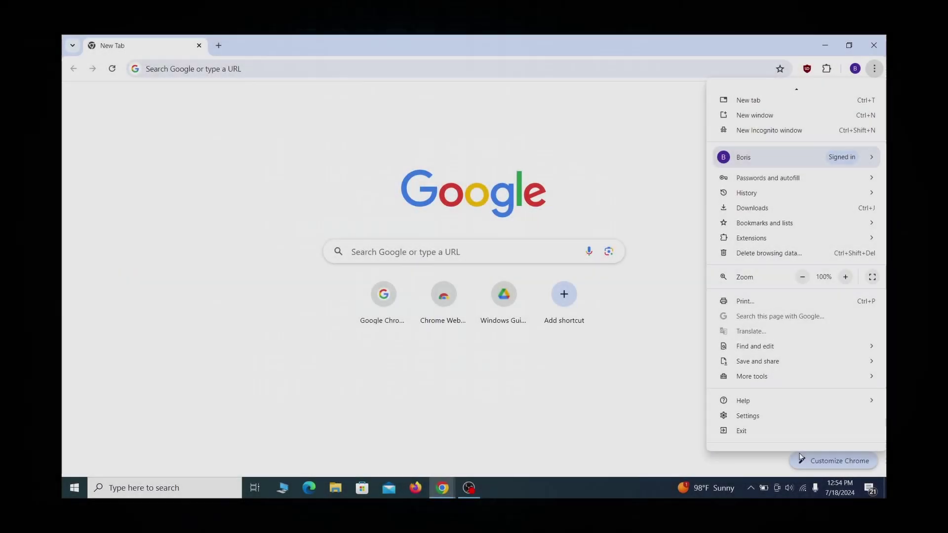
pyautogui.click(777, 440)
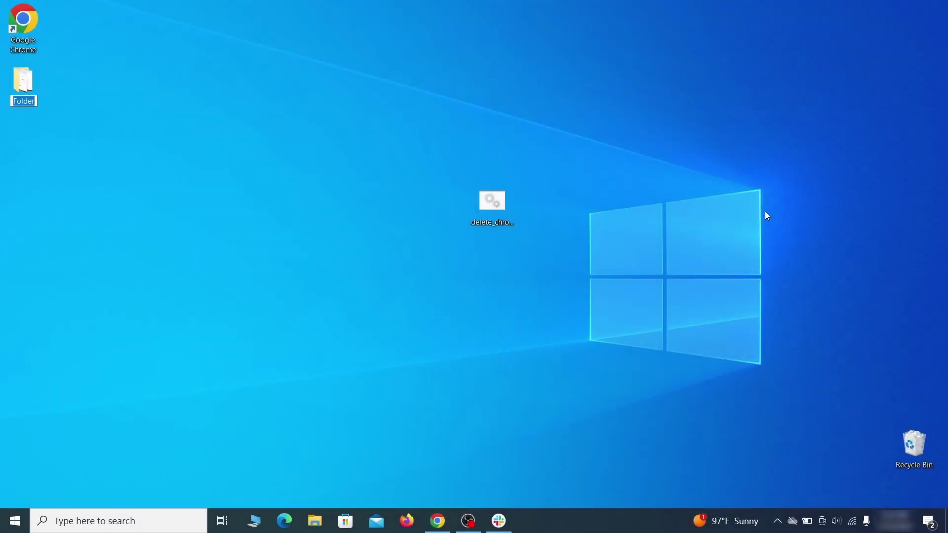
# Step: Open the Local Group Policy Editor and select Administrative Templates under Computer Configuration
pyautogui.press('super')
pyautogui.write('edit group policy')
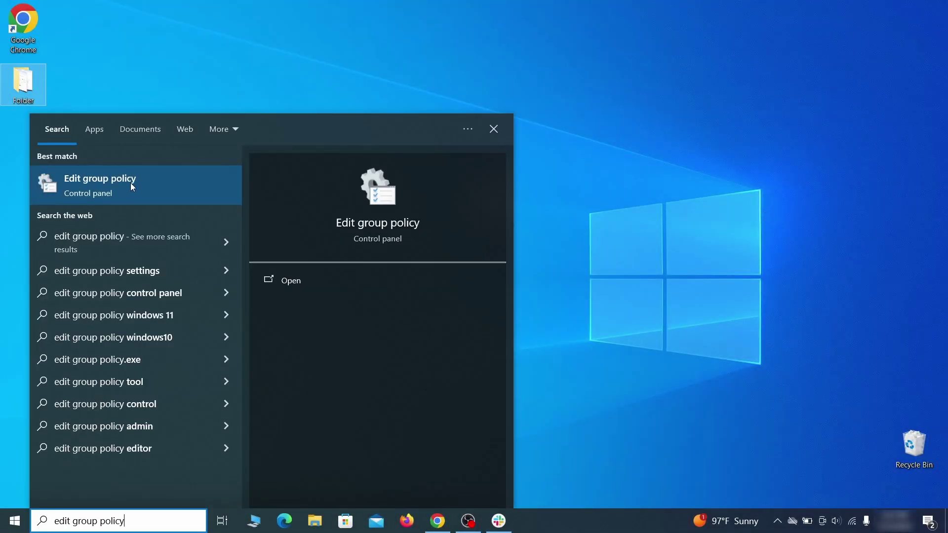
pyautogui.click(127, 183)
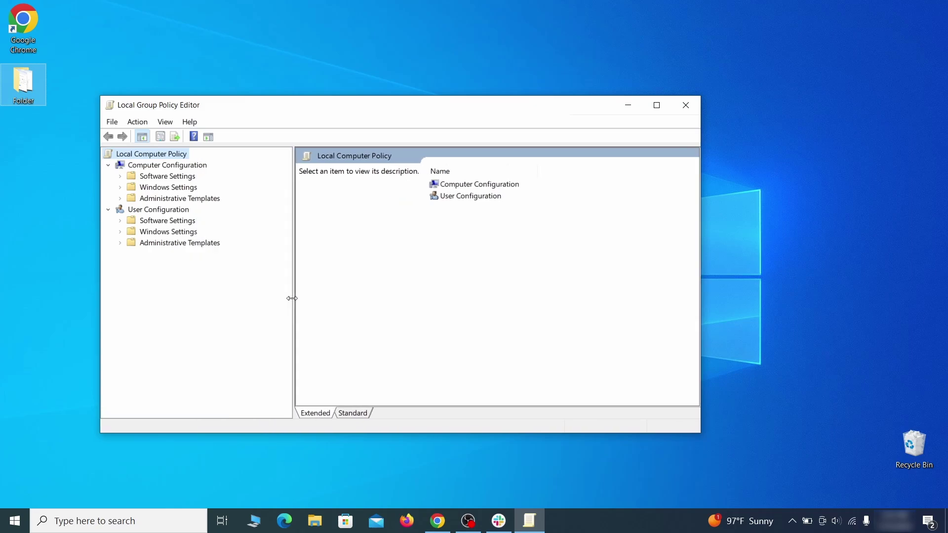
pyautogui.click(157, 166)
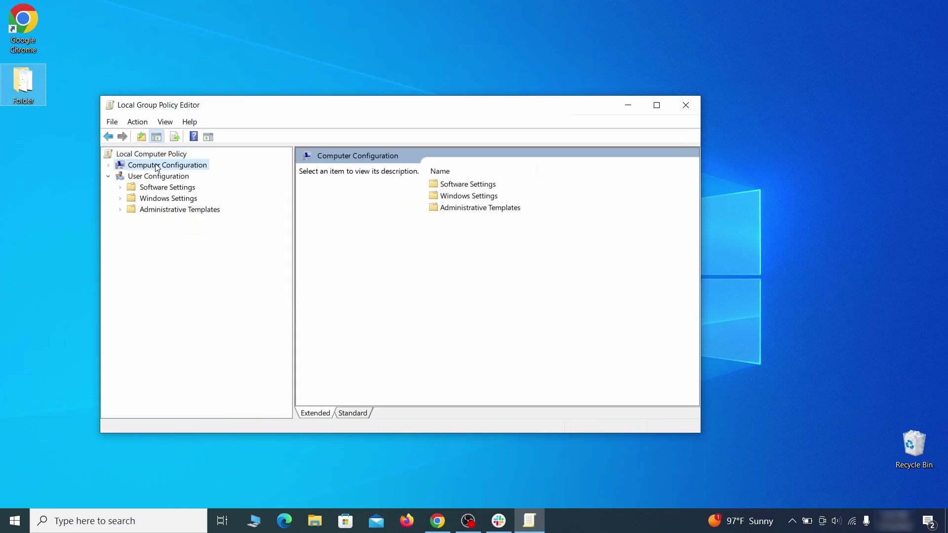
pyautogui.click(211, 199)
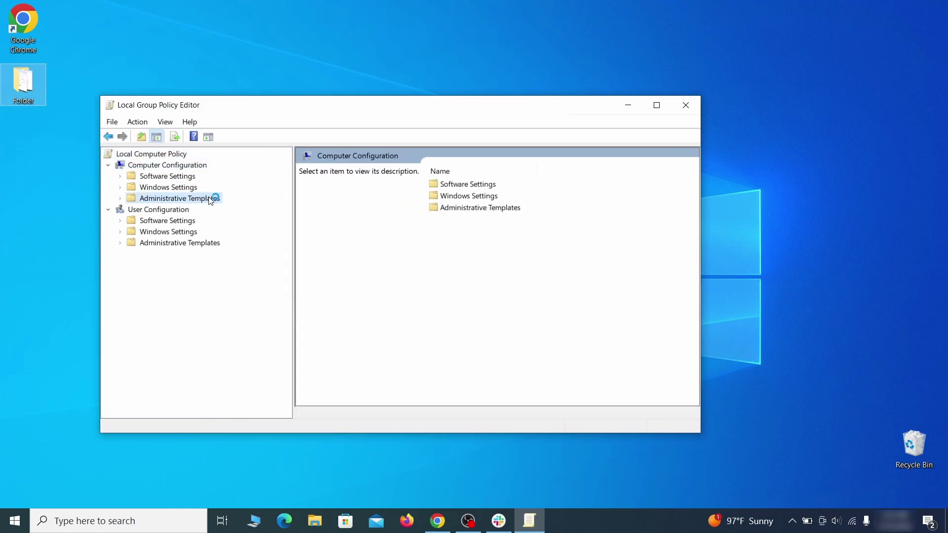
# Step: Remove the chrome policy template from Administrative Templates and close the Local Group Policy Editor
pyautogui.rightClick(211, 198)
pyautogui.click(303, 207)
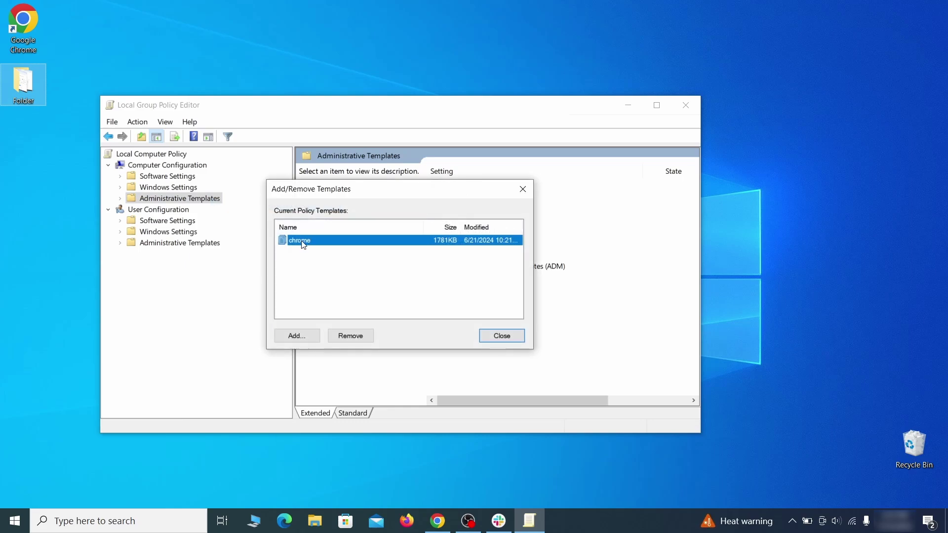
pyautogui.click(351, 336)
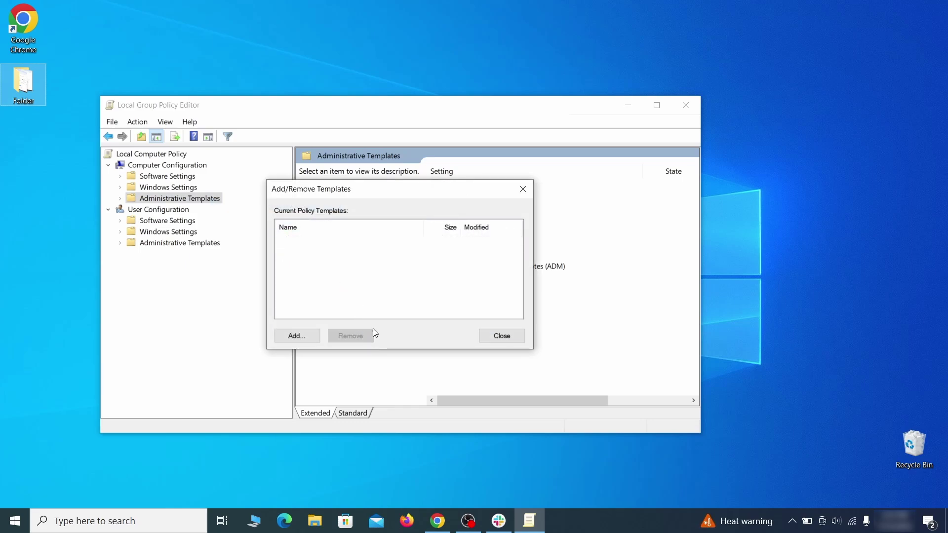
pyautogui.click(508, 335)
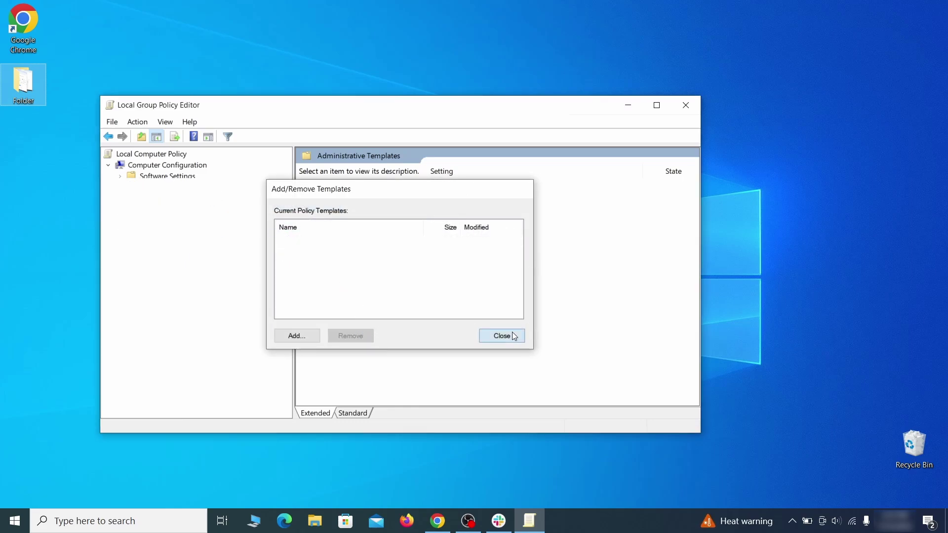
pyautogui.click(686, 106)
# Step: Restart the computer and open Chrome's main menu
pyautogui.click(15, 521)
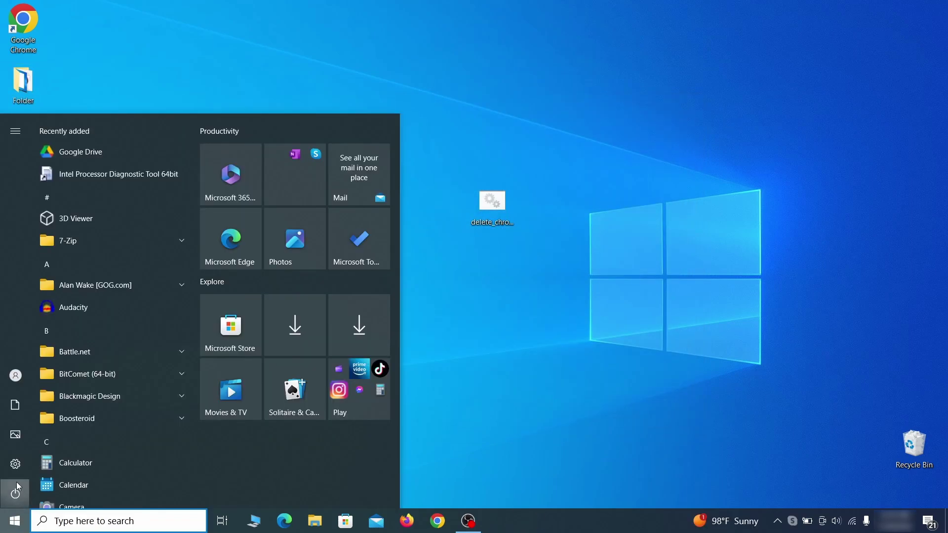
pyautogui.click(16, 483)
pyautogui.click(82, 462)
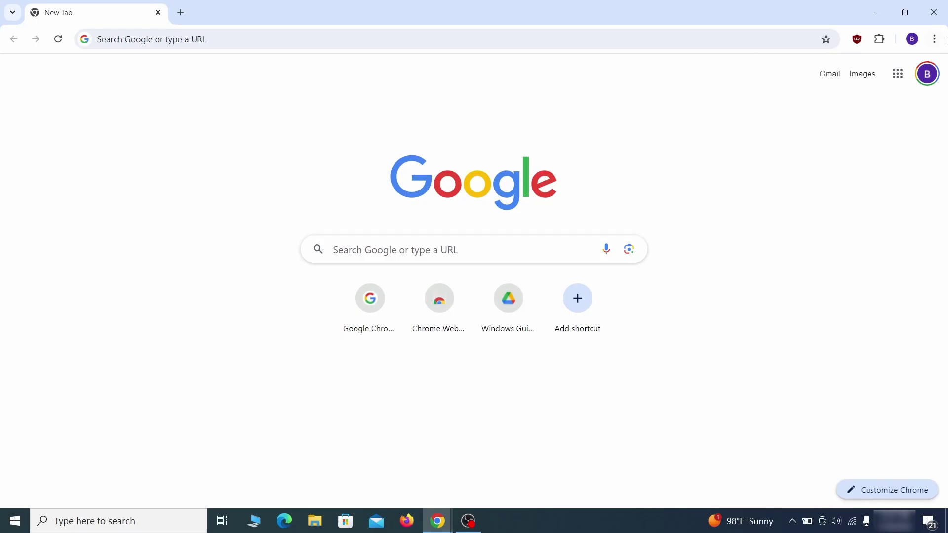
pyautogui.click(934, 39)
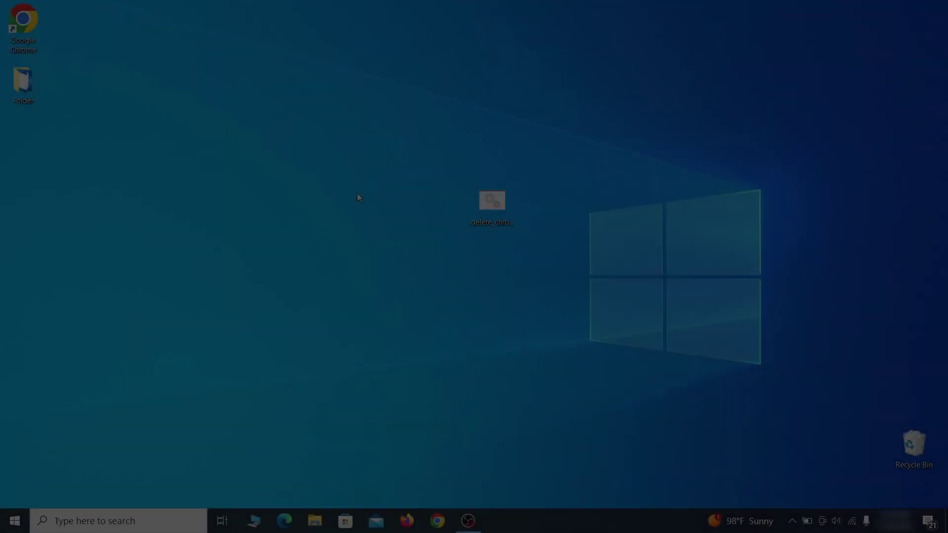
# Step: Open the Registry Editor and expand the BCD00000000 key under HKEY_LOCAL_MACHINE
pyautogui.press('super')
pyautogui.write('reg')
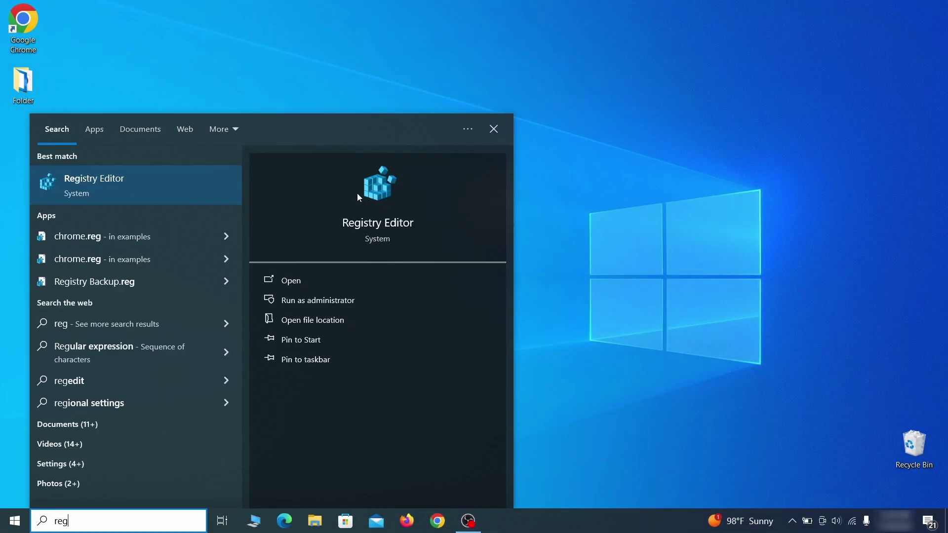
pyautogui.press('Return')
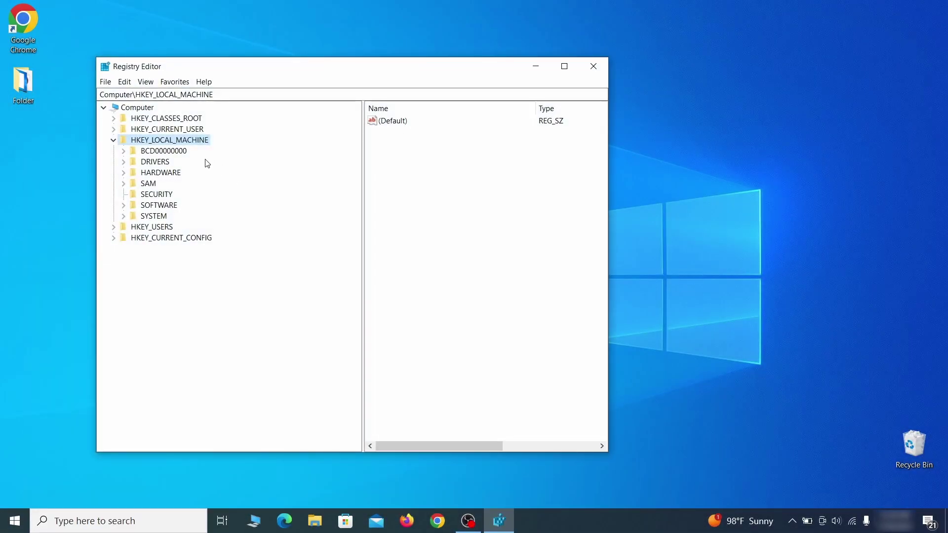
pyautogui.click(123, 150)
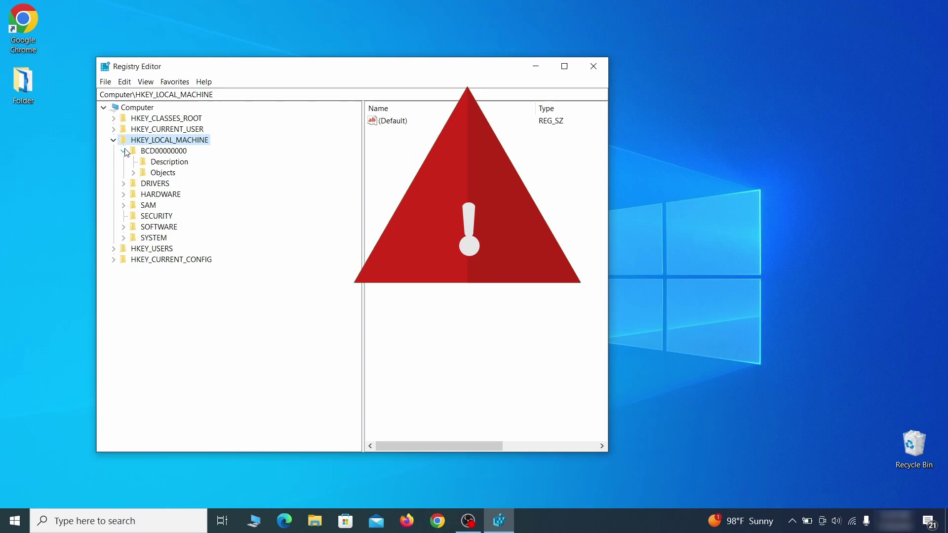
pyautogui.click(133, 172)
pyautogui.click(143, 281)
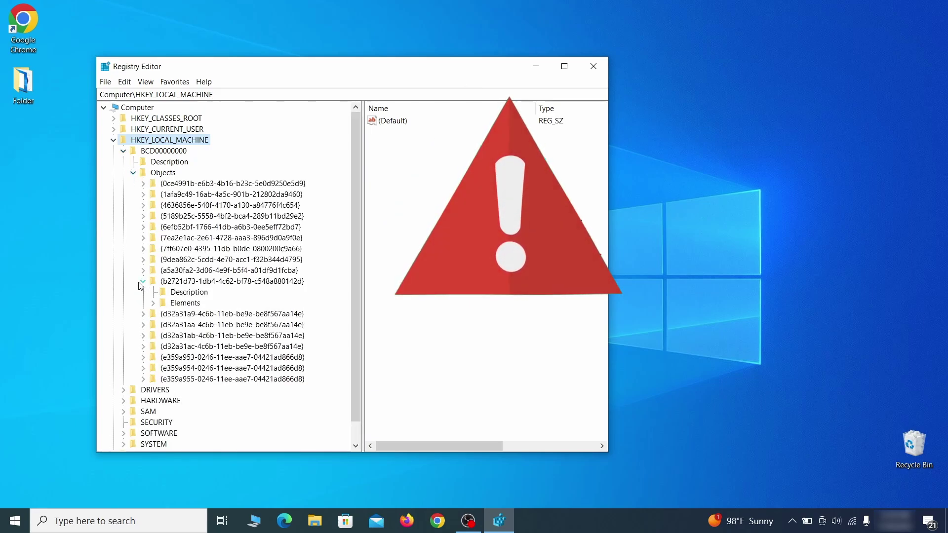
pyautogui.doubleClick(182, 304)
pyautogui.click(198, 336)
pyautogui.rightClick(198, 336)
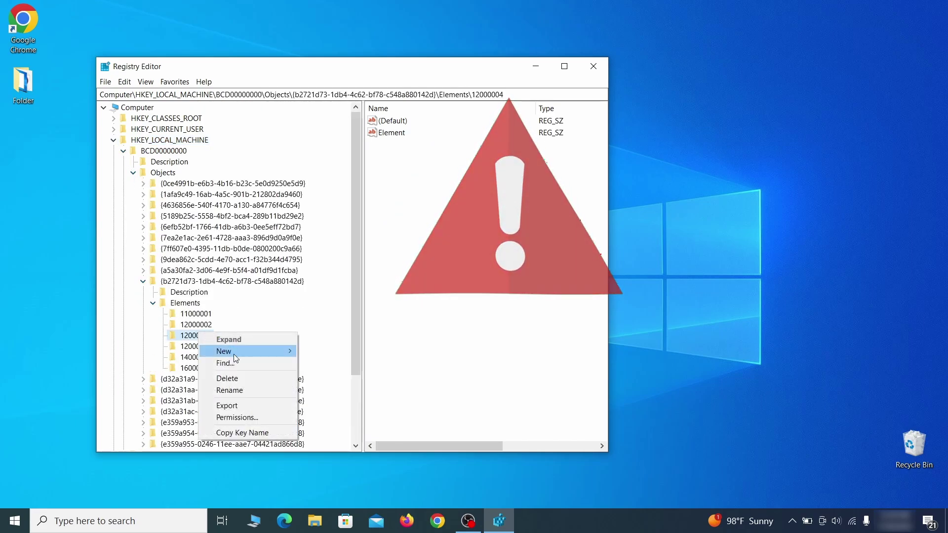
pyautogui.click(245, 378)
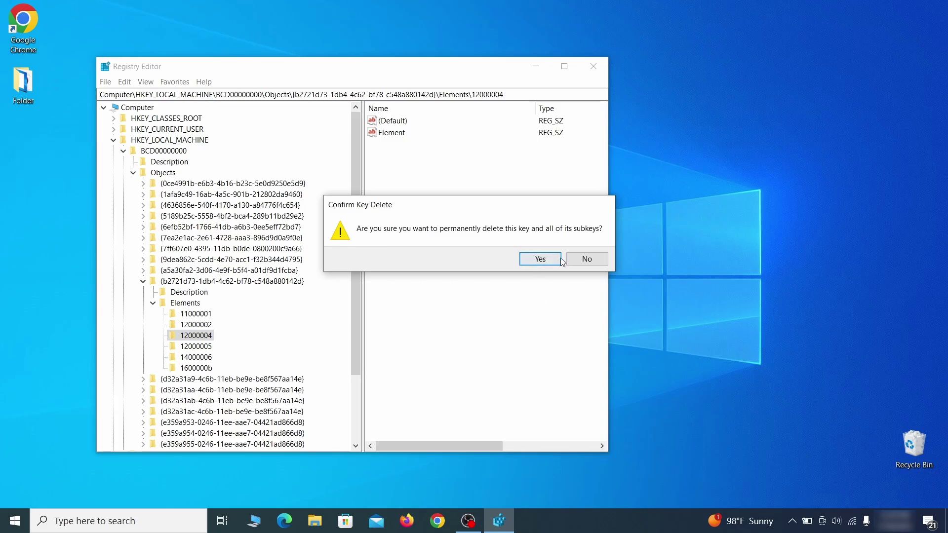
pyautogui.click(597, 263)
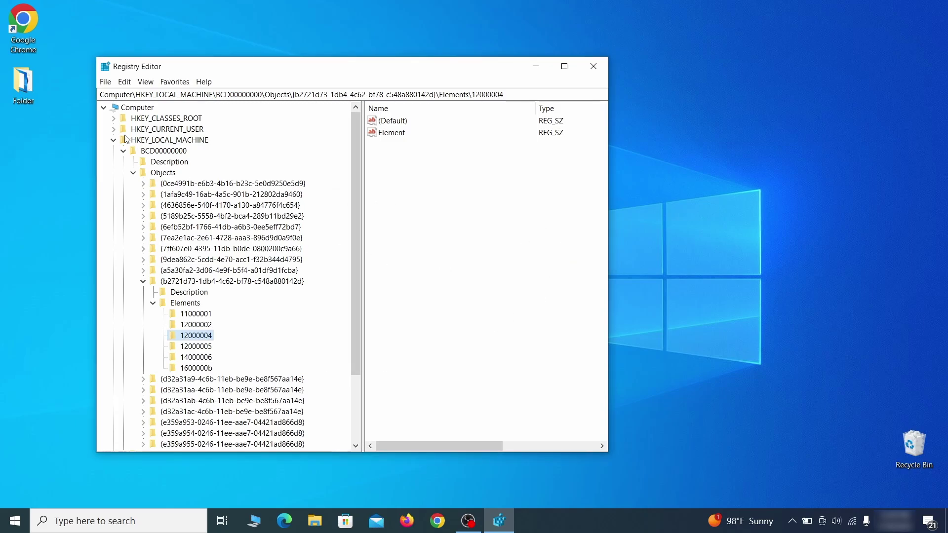
pyautogui.scroll(-3, 156, 379)
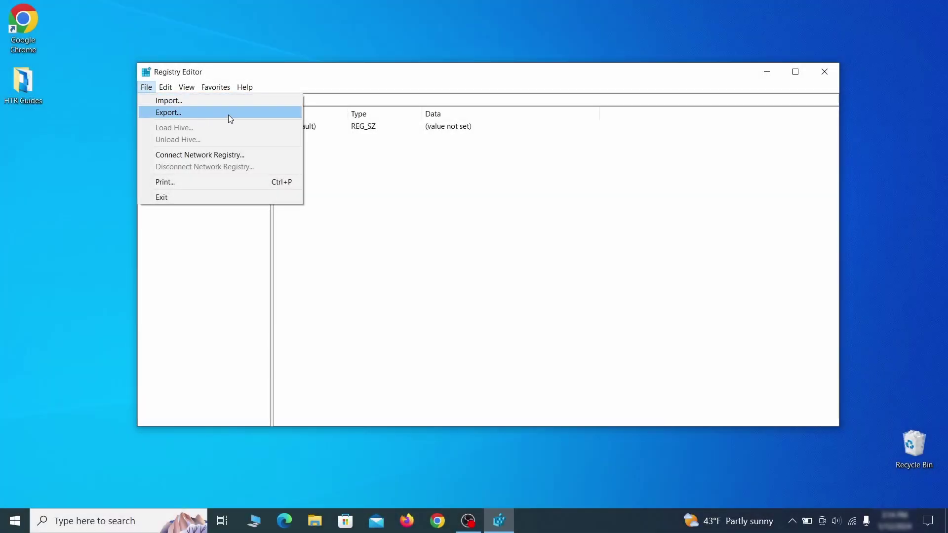
# Step: Export the whole registry to the Desktop as Registry Backup 1, and select that backup file for import
pyautogui.click(228, 115)
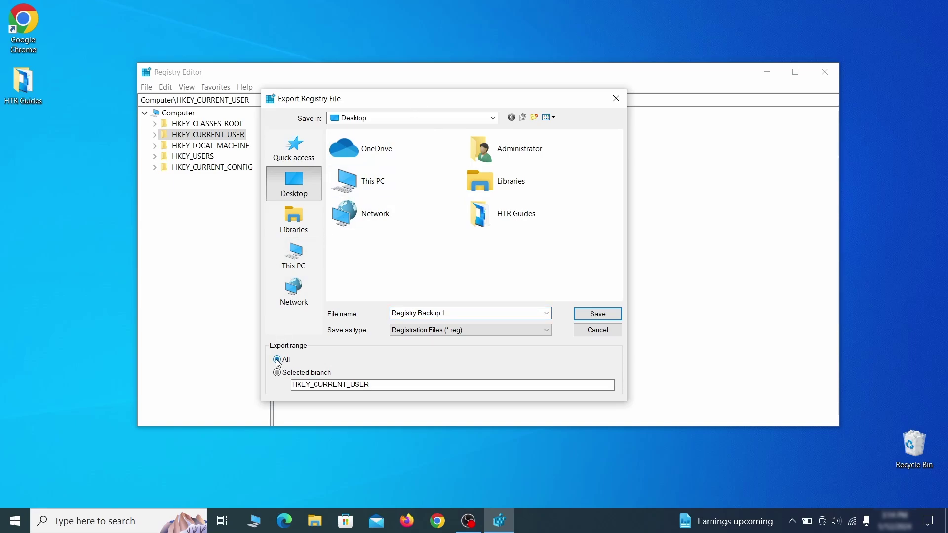
pyautogui.press('Return')
pyautogui.click(146, 87)
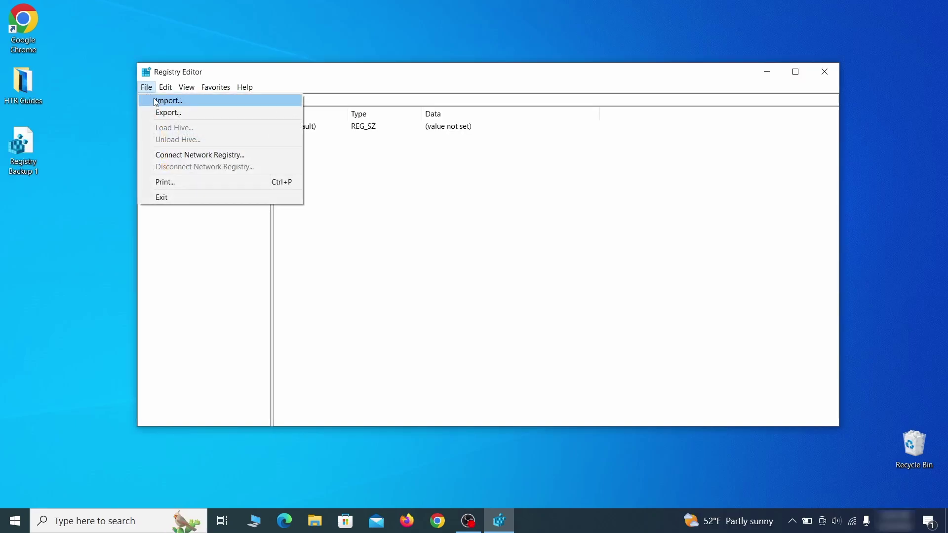
pyautogui.click(202, 105)
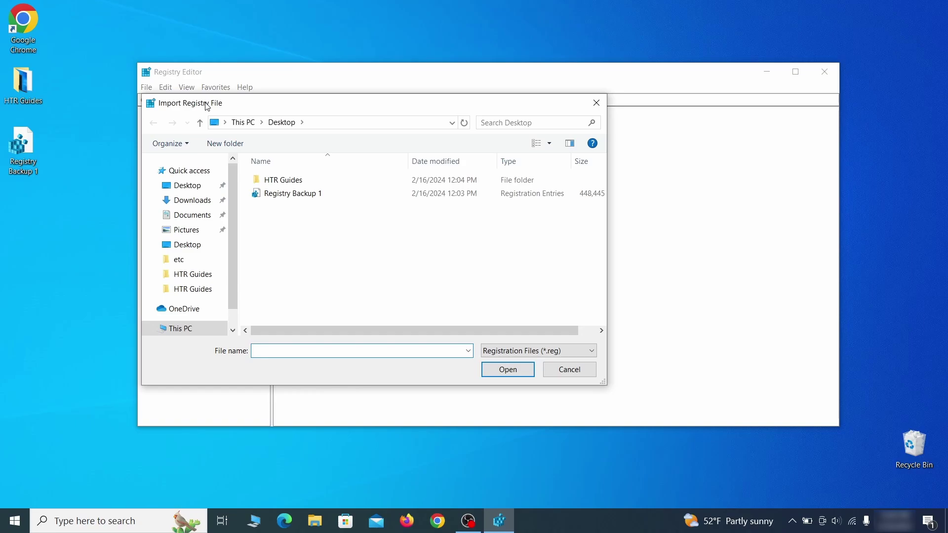
pyautogui.click(328, 196)
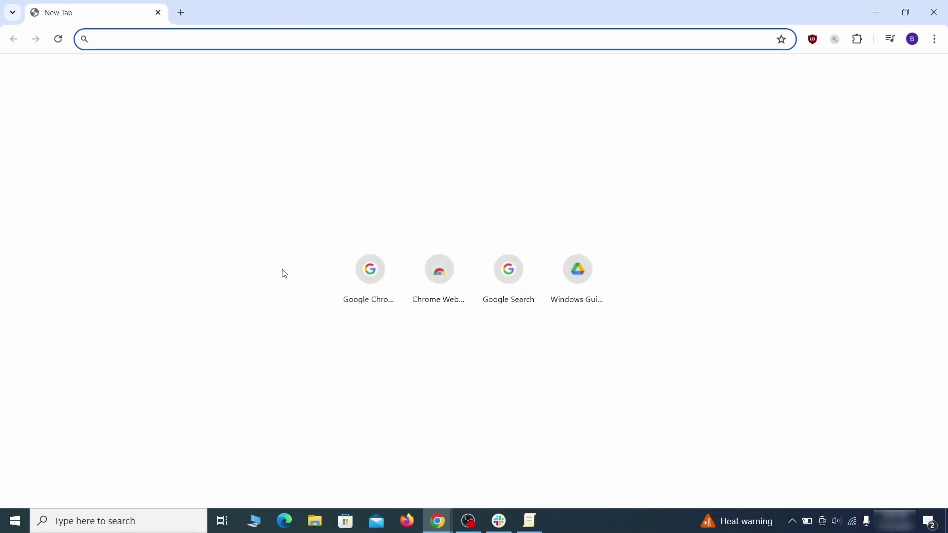
# Step: Open chrome://policy, copy the HomepageLocation policy value and paste it into the New Text Document note in Notepad
pyautogui.write('ch')
pyautogui.press('Return')
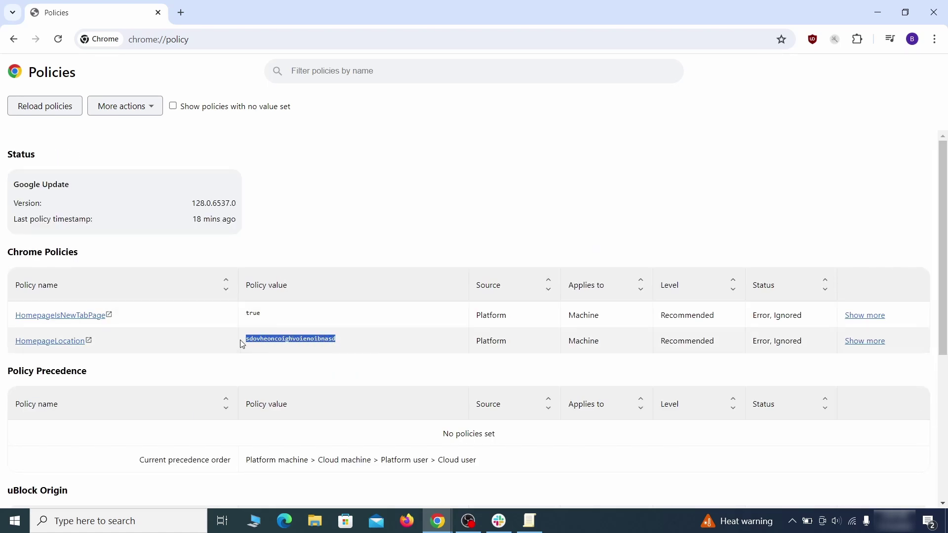
pyautogui.rightClick(267, 346)
pyautogui.click(284, 350)
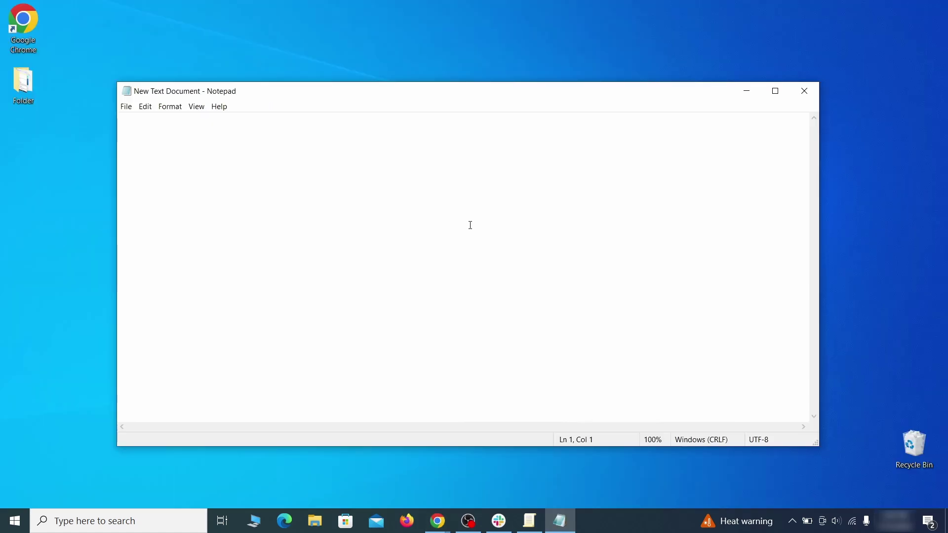
pyautogui.rightClick(470, 225)
pyautogui.click(497, 263)
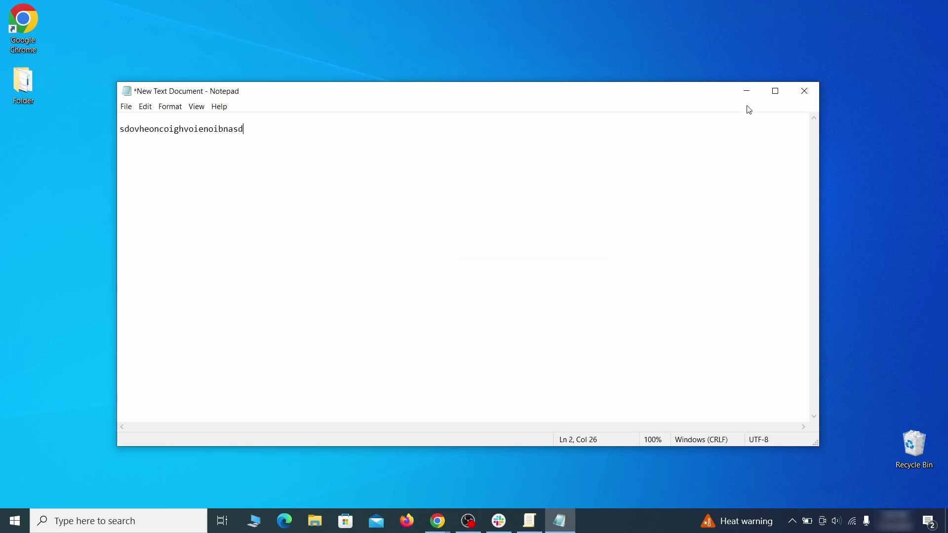
pyautogui.click(745, 95)
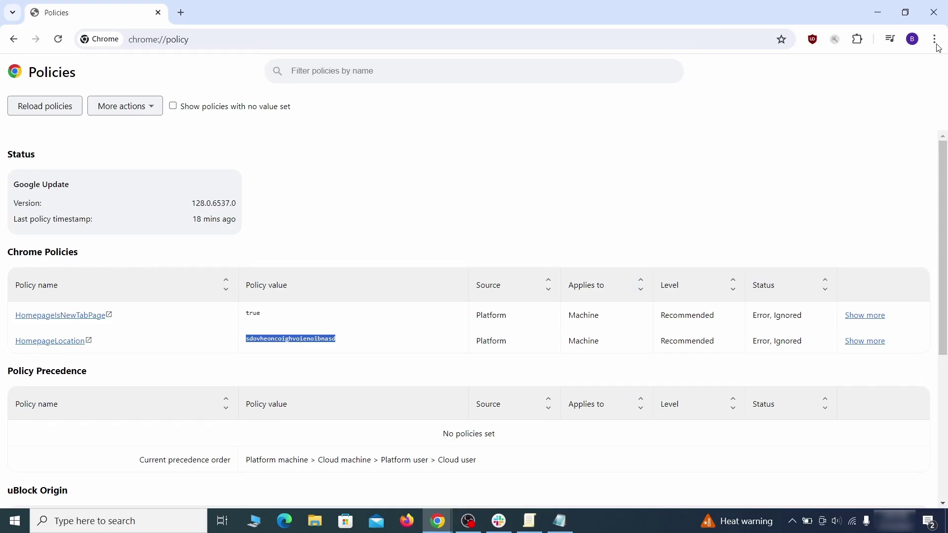
# Step: Open Chrome's main menu at its extension options
pyautogui.click(935, 39)
pyautogui.moveTo(796, 231)
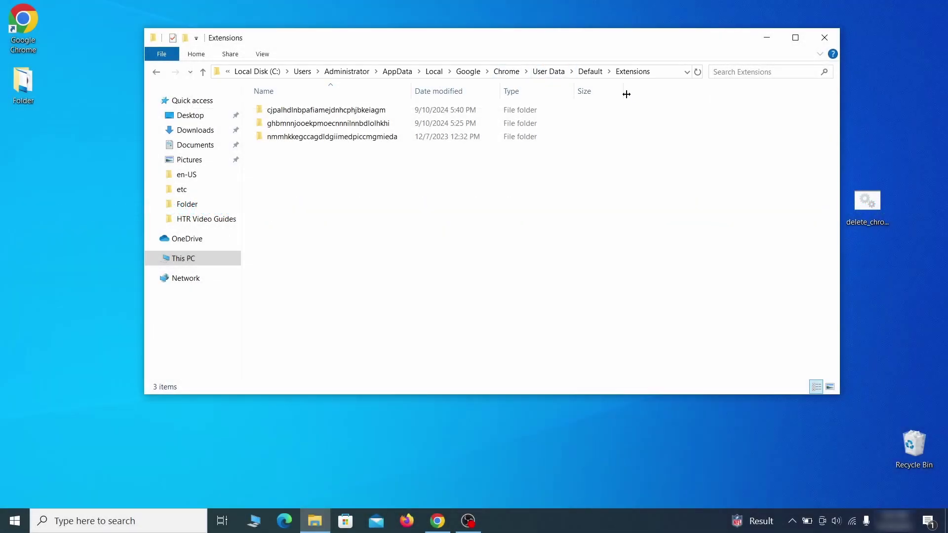
# Step: Delete all extension folders inside Chrome's Default\Extensions folder and close File Explorer
pyautogui.moveTo(351, 157); pyautogui.dragTo(398, 116)
pyautogui.rightClick(398, 117)
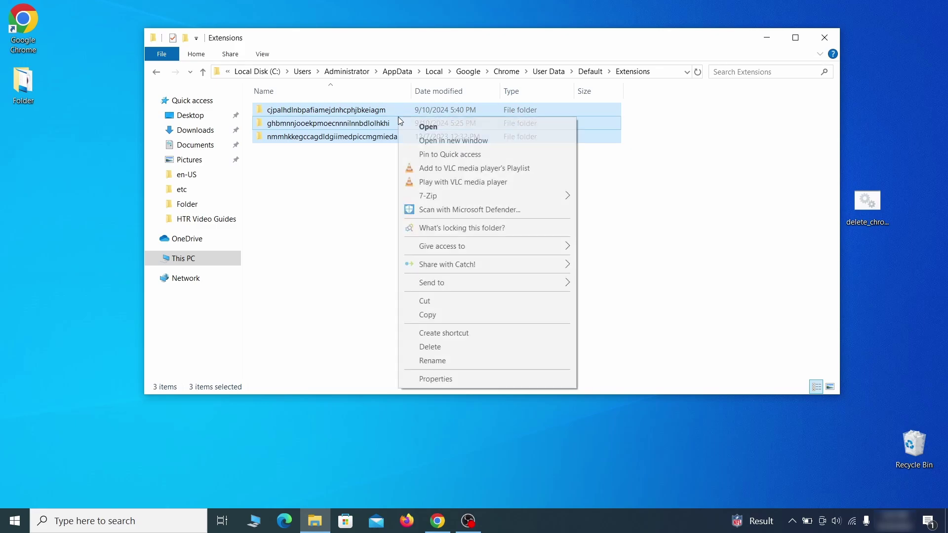
pyautogui.click(438, 348)
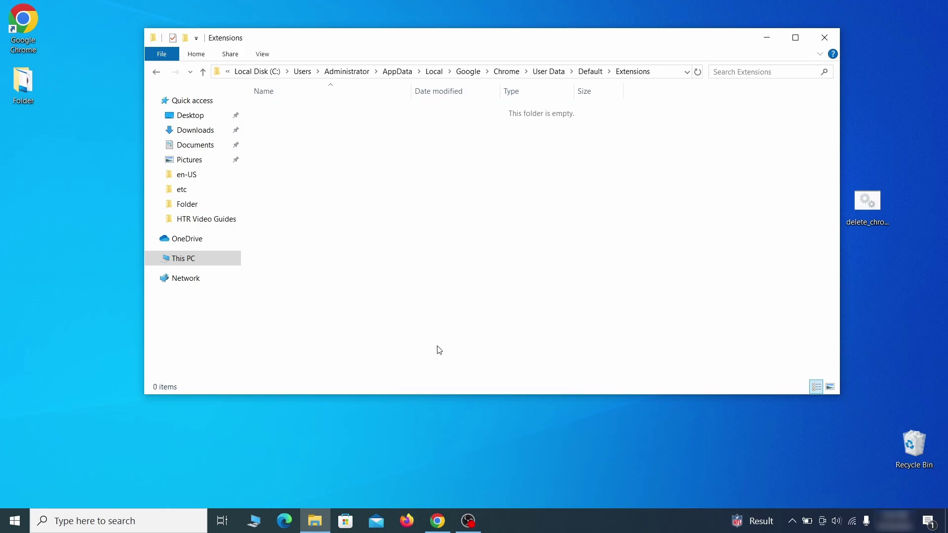
pyautogui.click(824, 39)
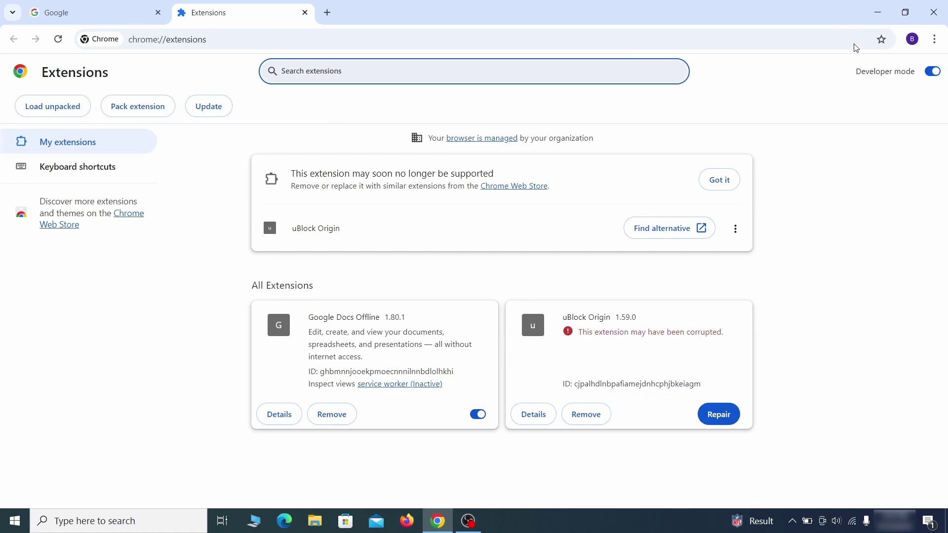
# Step: Repair the corrupted uBlock Origin extension on Chrome's Extensions page
pyautogui.click(722, 417)
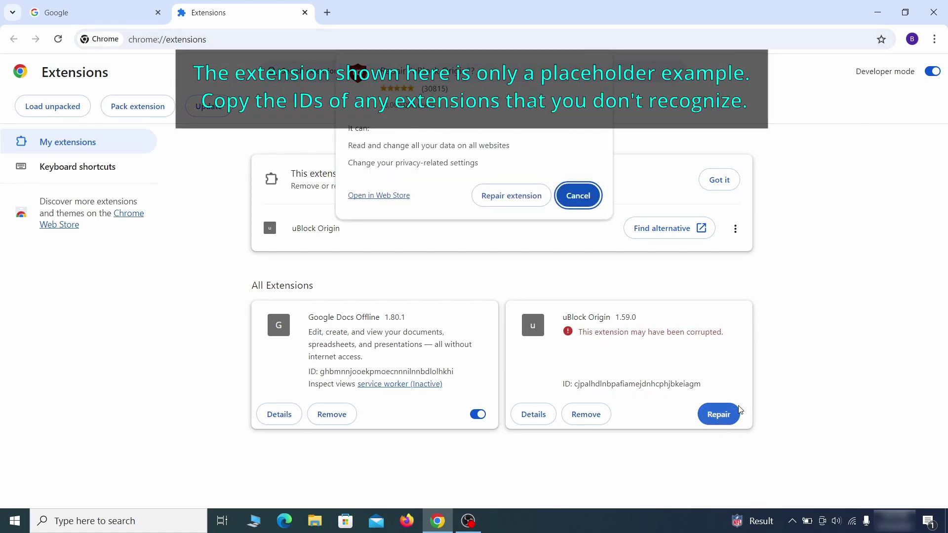
pyautogui.click(512, 195)
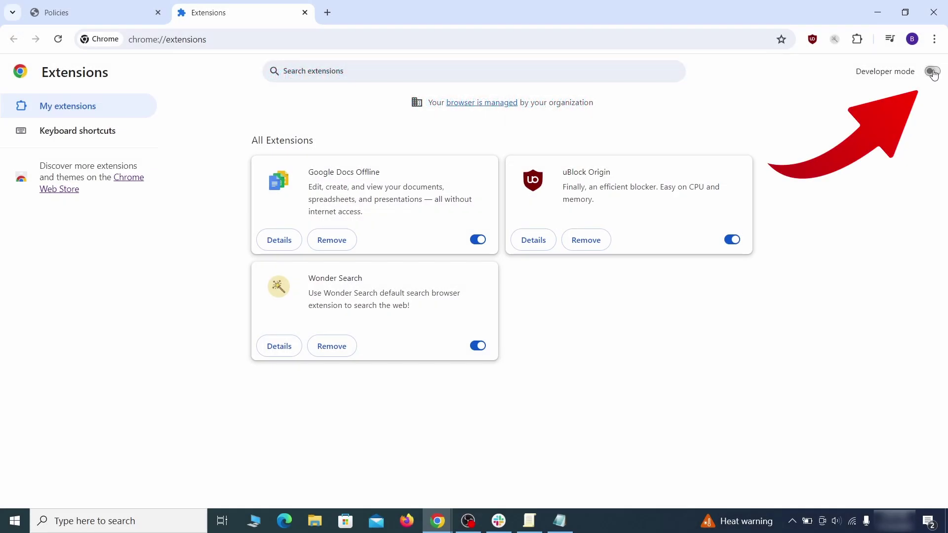
# Step: Enable Developer mode on the Extensions page, and copy the Wonder Search extension's ID into the Notepad note
pyautogui.click(932, 72)
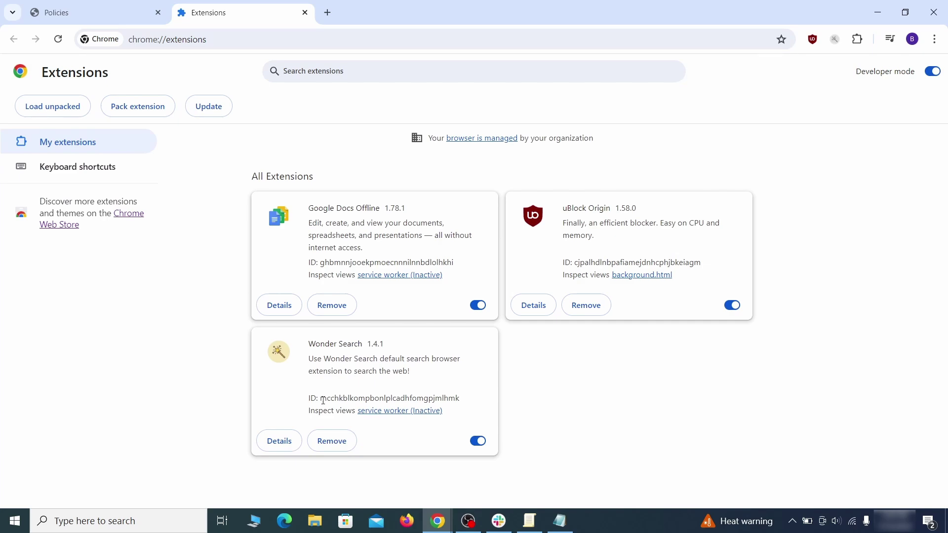
pyautogui.moveTo(324, 400); pyautogui.dragTo(449, 398)
pyautogui.rightClick(459, 398)
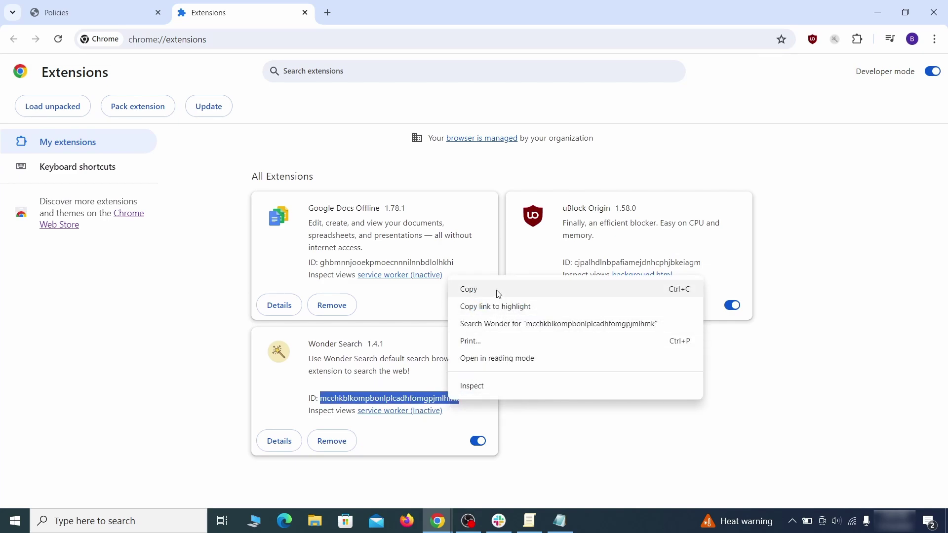
pyautogui.click(466, 290)
pyautogui.click(881, 14)
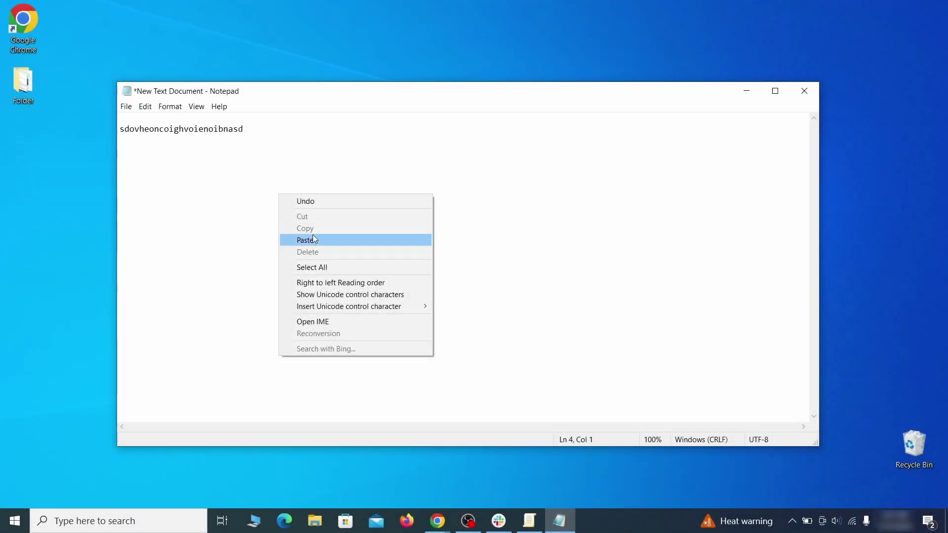
pyautogui.click(326, 239)
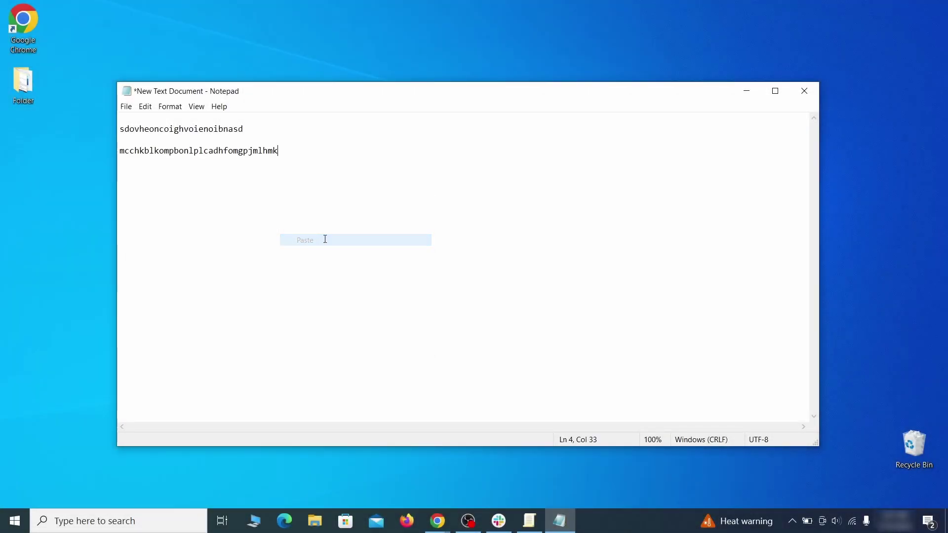
pyautogui.click(745, 93)
# Step: Search Windows for regedit and run Registry Editor as administrator
pyautogui.click(14, 524)
pyautogui.write('regedit')
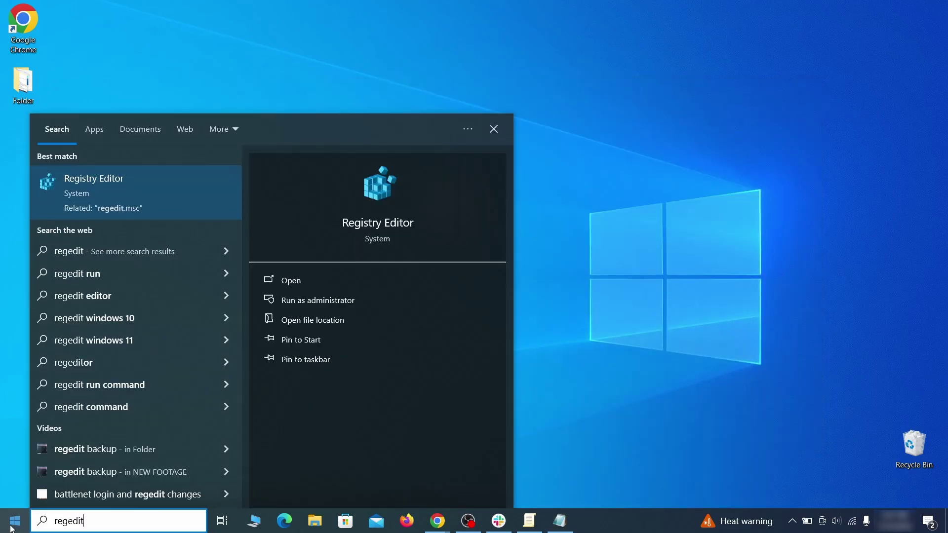
pyautogui.rightClick(190, 189)
pyautogui.click(218, 204)
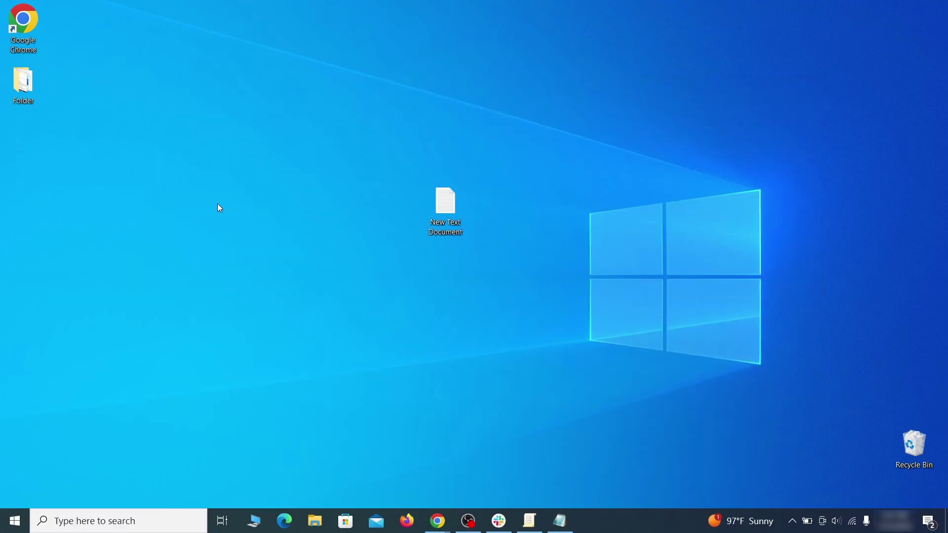
# Step: Copy the saved policy value sdovheoncoighvoienoibnasd from the Notepad note and search the registry for it
pyautogui.hotkey('ctrl', 'f')
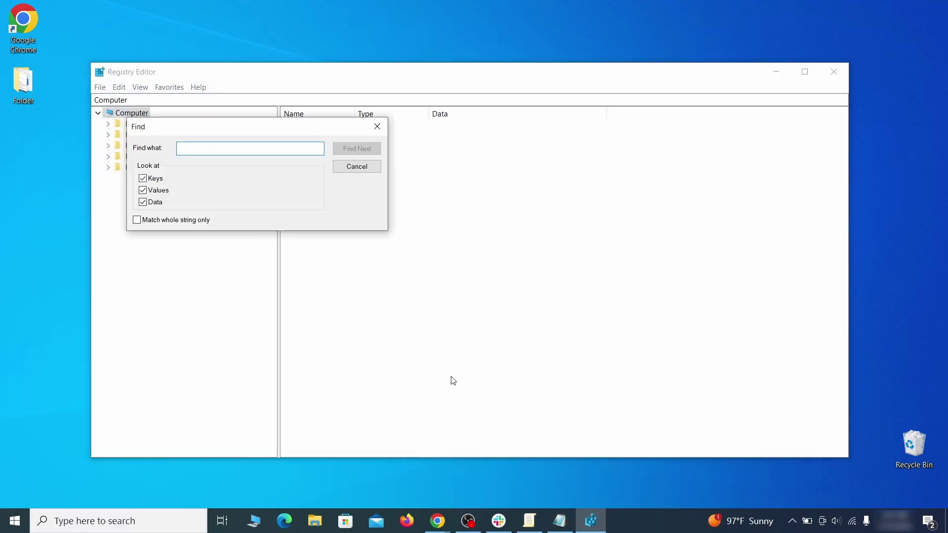
pyautogui.click(564, 527)
pyautogui.rightClick(212, 133)
pyautogui.click(240, 167)
pyautogui.click(96, 182)
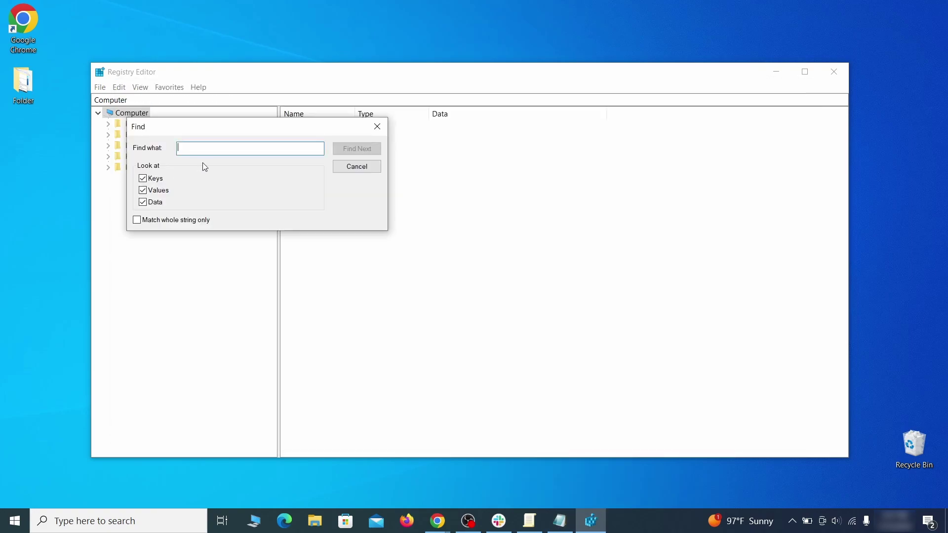
pyautogui.rightClick(210, 150)
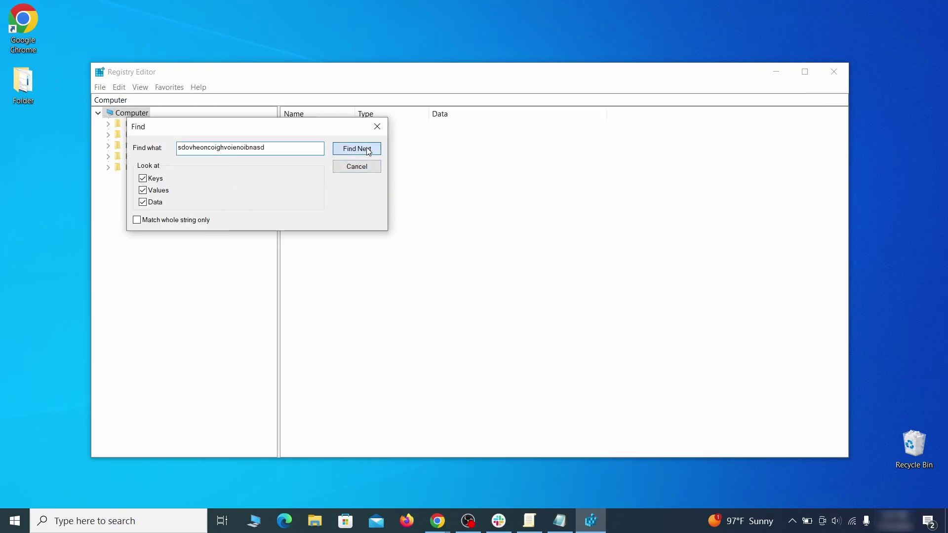
pyautogui.click(367, 149)
# Step: Delete the Recommended key under Policies\Google\Chrome in Group Policy Objects
pyautogui.rightClick(233, 298)
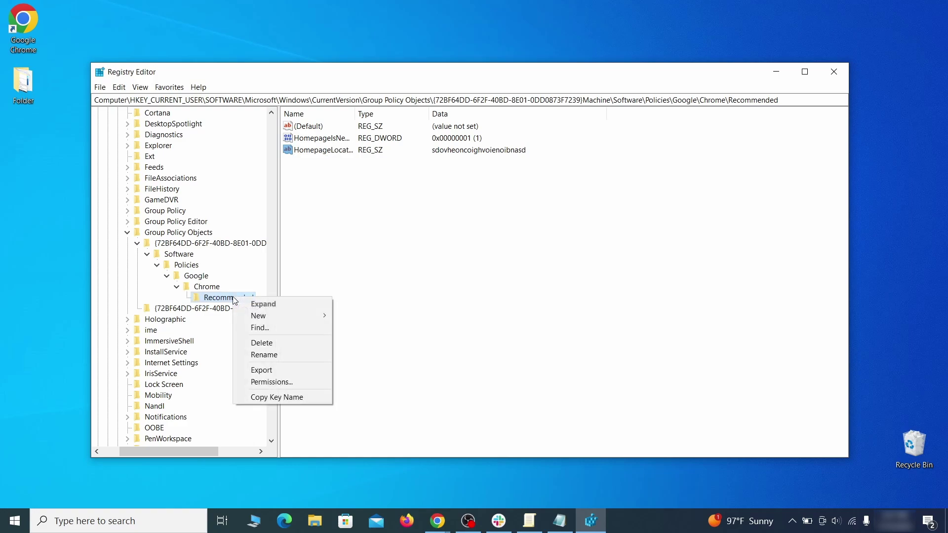
pyautogui.click(284, 349)
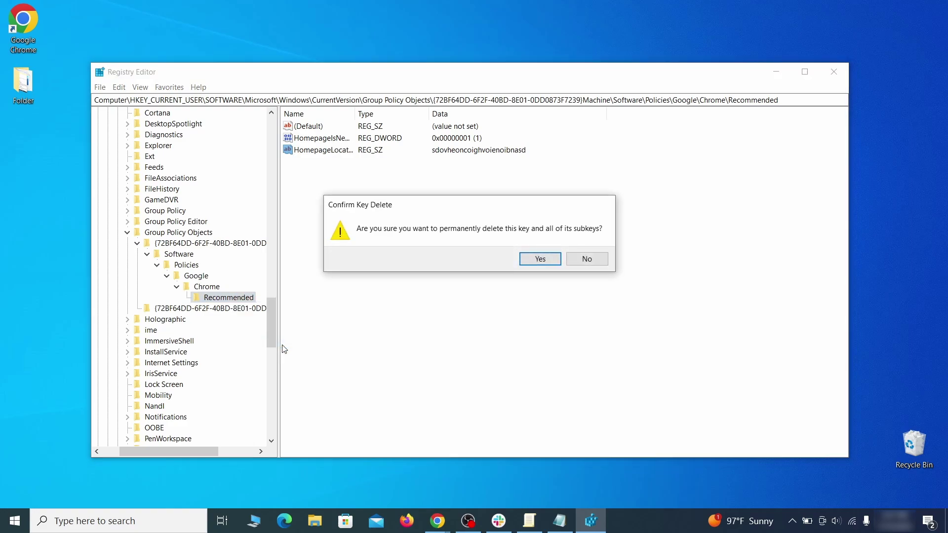
pyautogui.click(540, 259)
pyautogui.click(119, 87)
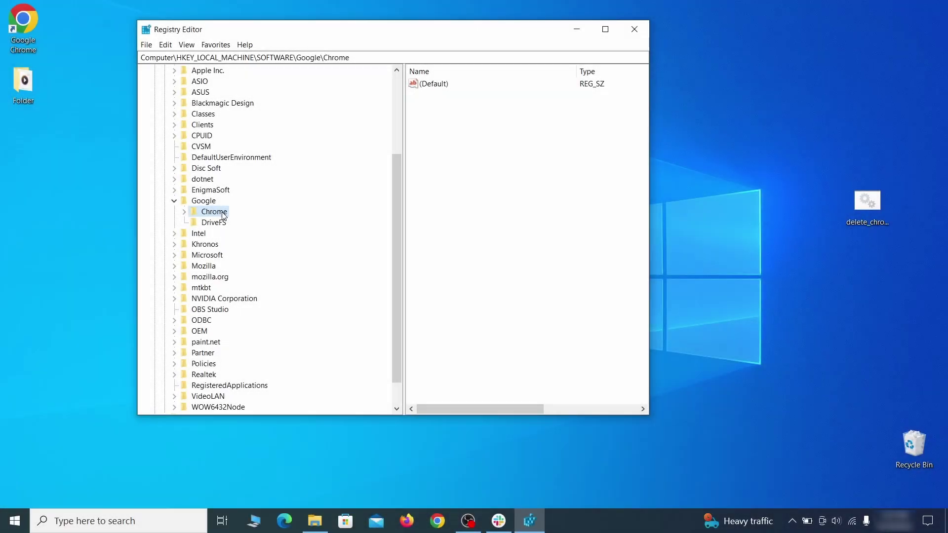
# Step: Try to delete the Chrome key under HKEY_LOCAL_MACHINE\SOFTWARE\Google
pyautogui.rightClick(214, 213)
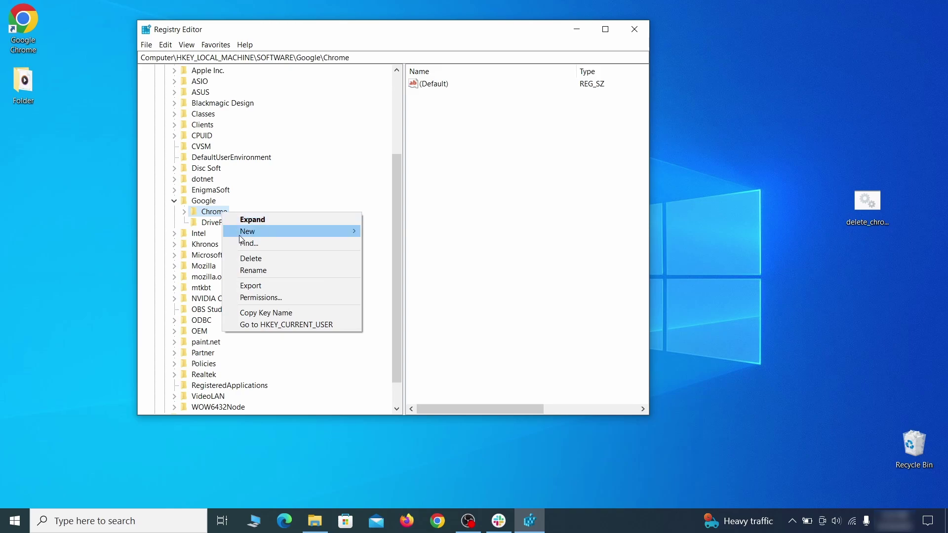
pyautogui.click(262, 260)
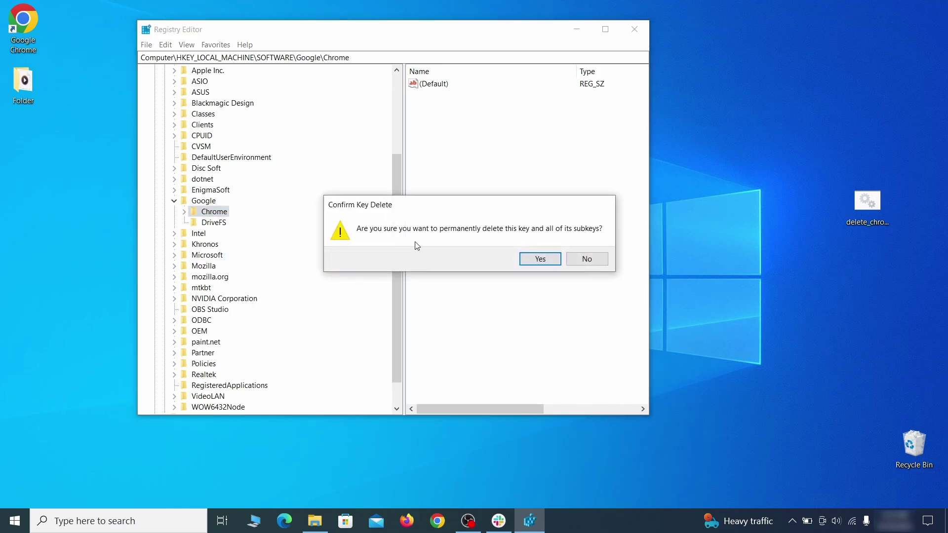
pyautogui.click(549, 258)
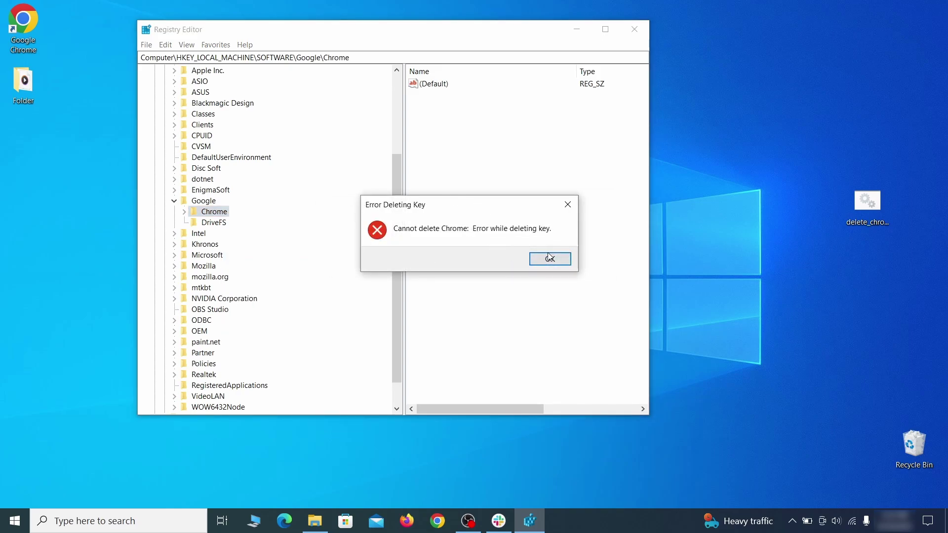
pyautogui.click(550, 258)
# Step: Change the owner of the Chrome key under HKEY_LOCAL_MACHINE\SOFTWARE\Google to Everyone in its advanced security settings
pyautogui.rightClick(224, 216)
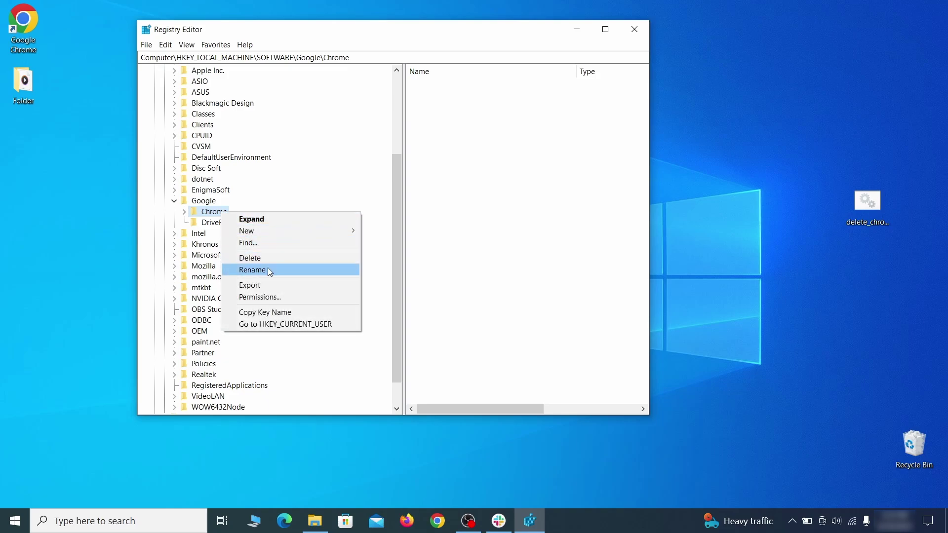
pyautogui.click(281, 296)
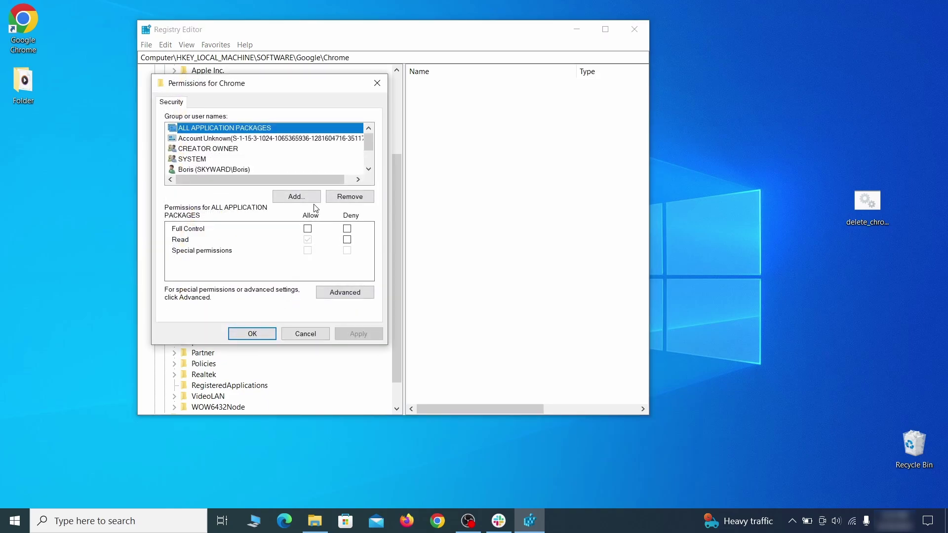
pyautogui.click(345, 293)
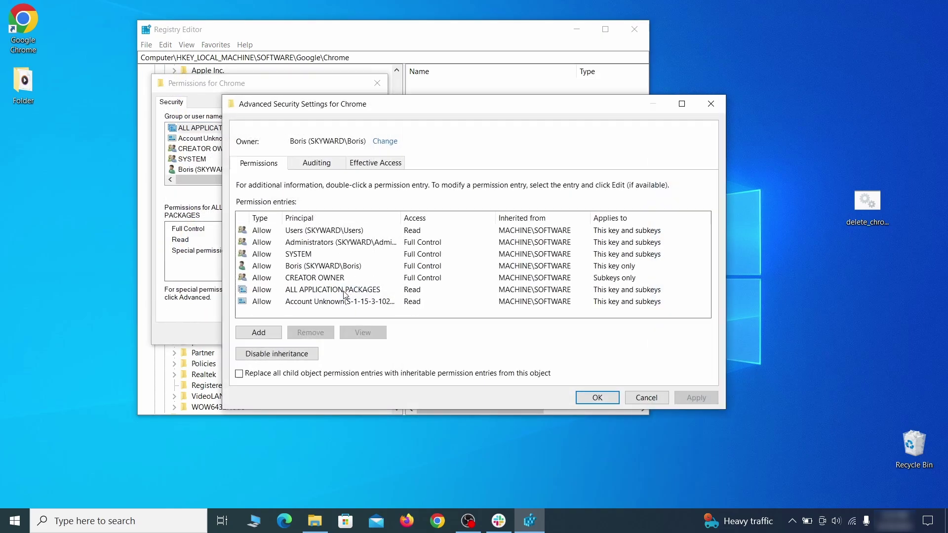
pyautogui.click(385, 142)
pyautogui.write('everyon')
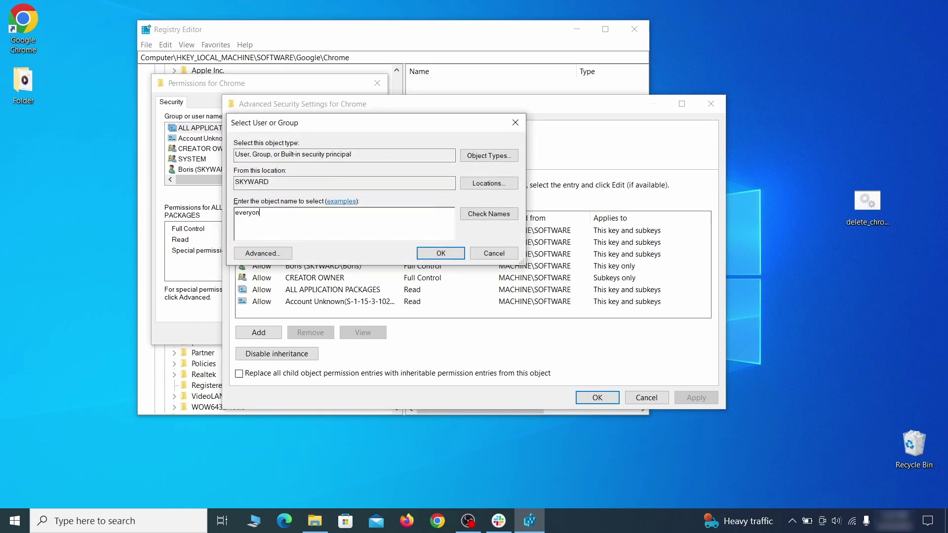
pyautogui.write('e')
pyautogui.click(490, 215)
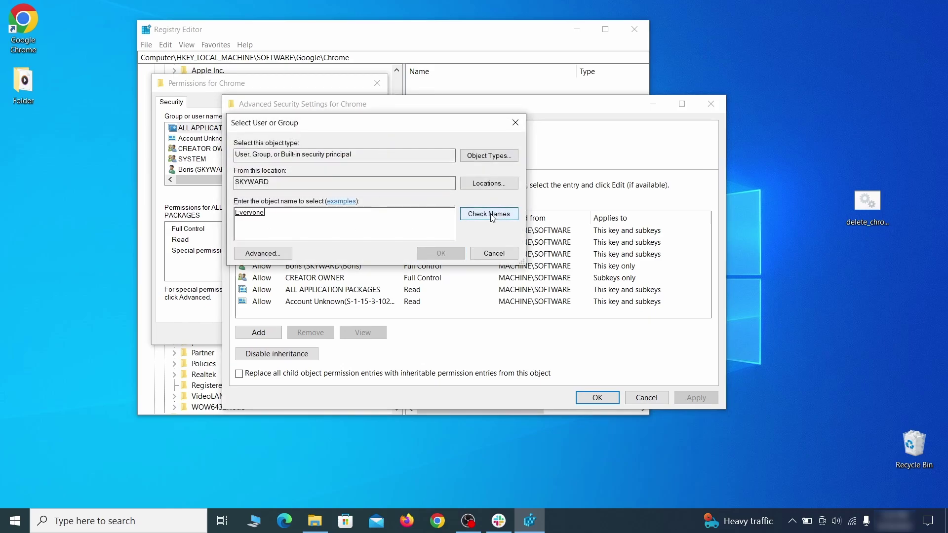
pyautogui.click(447, 254)
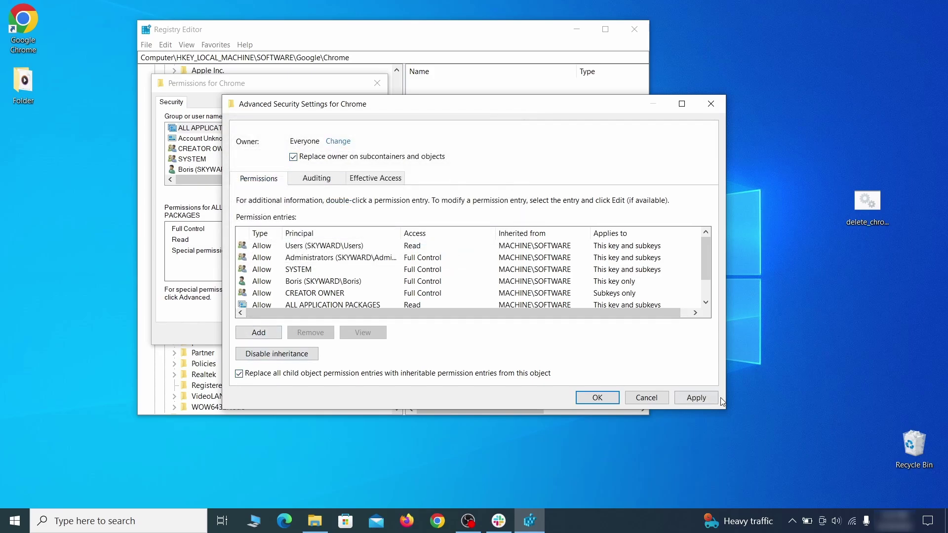
# Step: Apply owner replacement on subcontainers and objects and permission replacement on all child objects of the Chrome key, and close its permissions
pyautogui.click(696, 398)
pyautogui.click(514, 315)
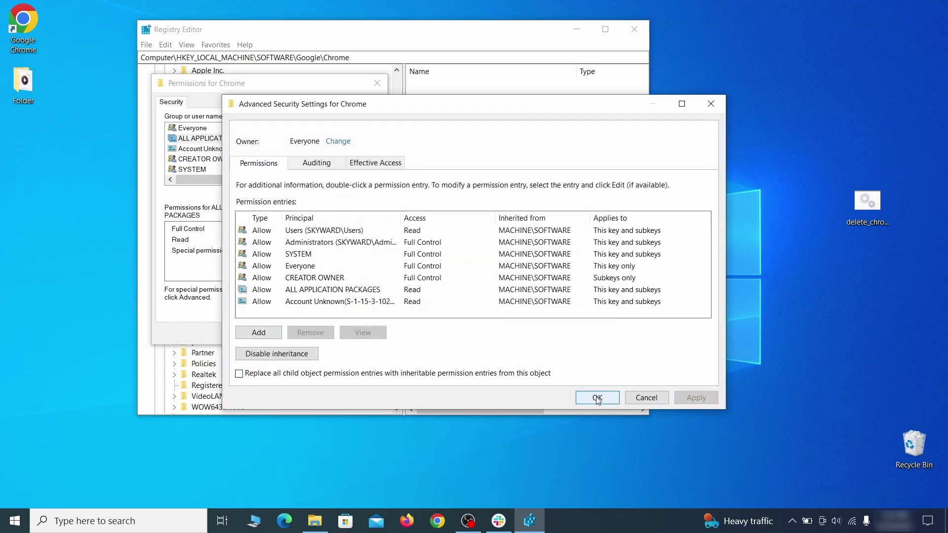
pyautogui.click(597, 398)
pyautogui.click(252, 333)
# Step: Delete the Chrome key and all its subkeys under HKEY_LOCAL_MACHINE\SOFTWARE\Google
pyautogui.rightClick(217, 212)
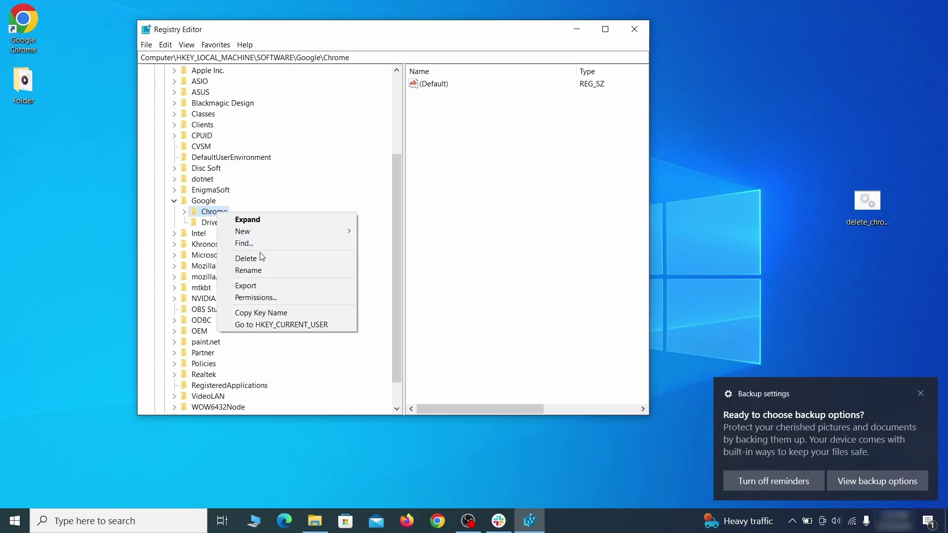
pyautogui.click(270, 260)
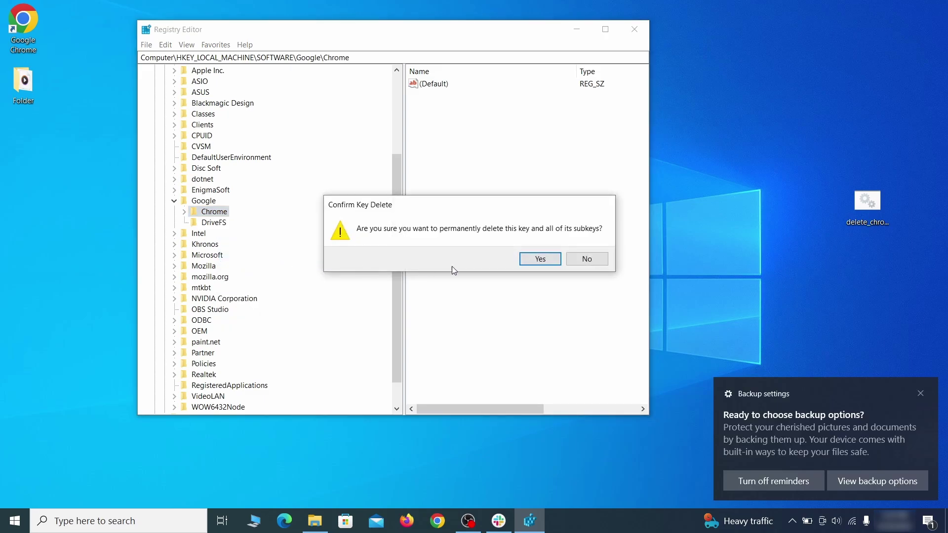
pyautogui.click(540, 260)
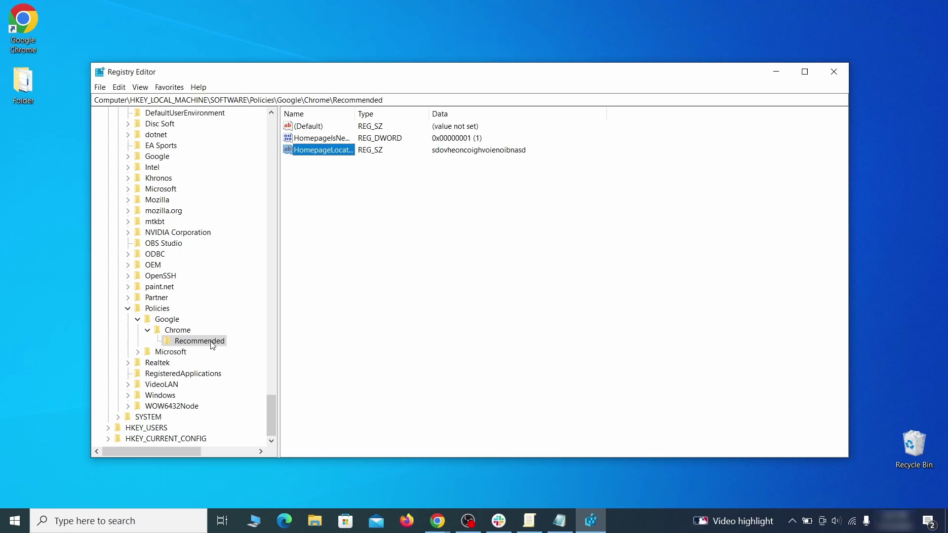
# Step: Delete the Recommended key under HKEY_LOCAL_MACHINE\SOFTWARE\Policies\Google\Chrome
pyautogui.rightClick(213, 346)
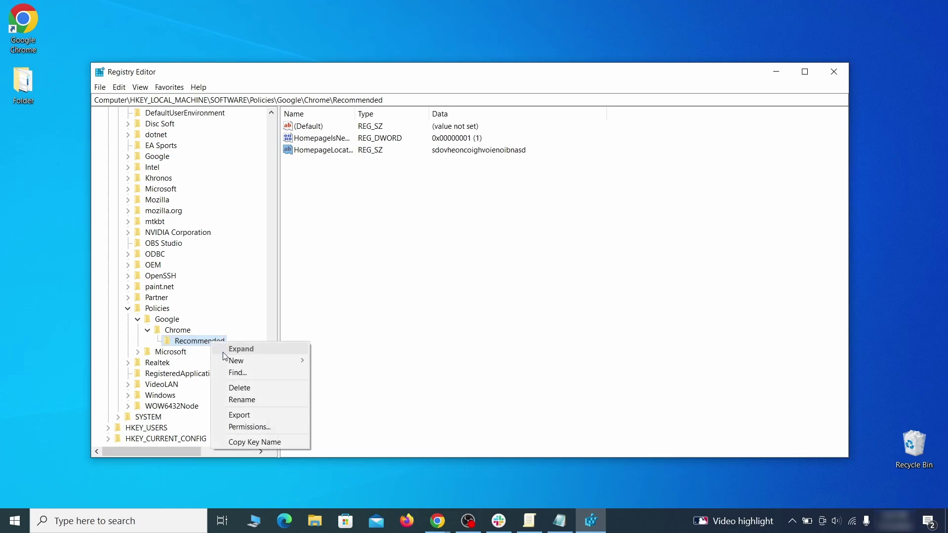
pyautogui.click(261, 390)
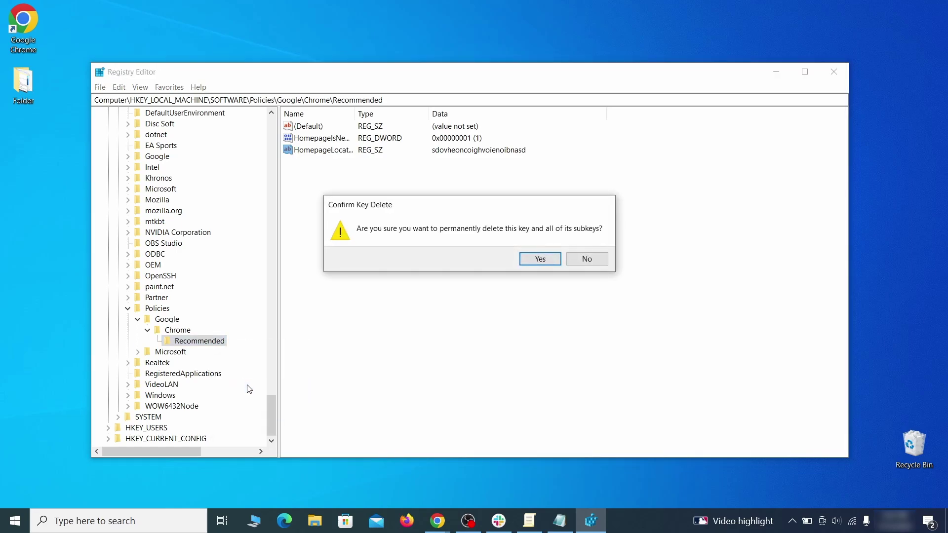
pyautogui.click(549, 260)
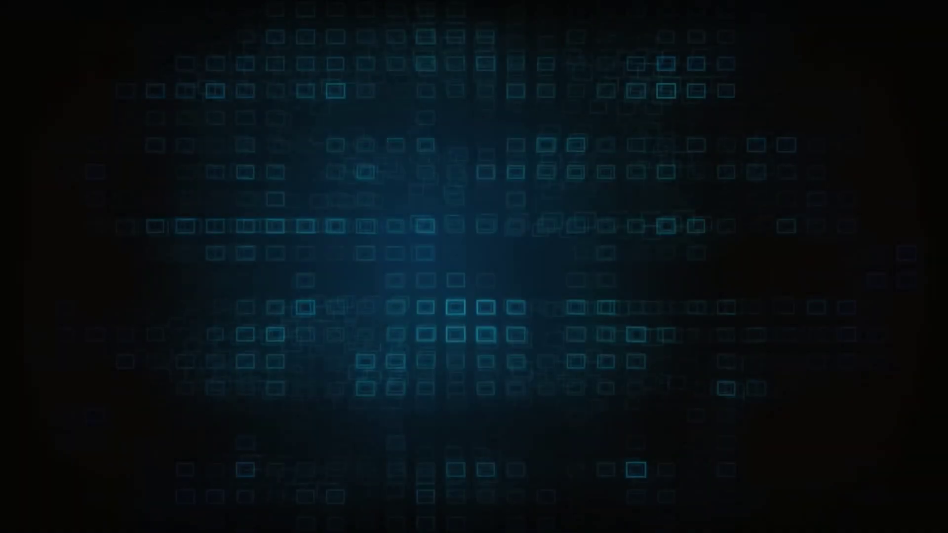
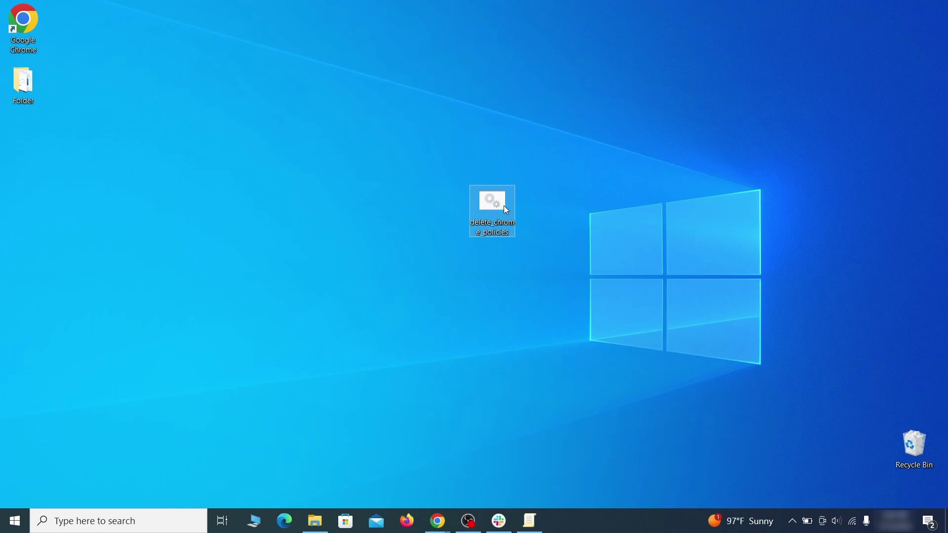
# Step: Run delete_chrome_policies.bat from the desktop as administrator despite the SmartScreen block, and close its command window
pyautogui.rightClick(502, 203)
pyautogui.click(568, 250)
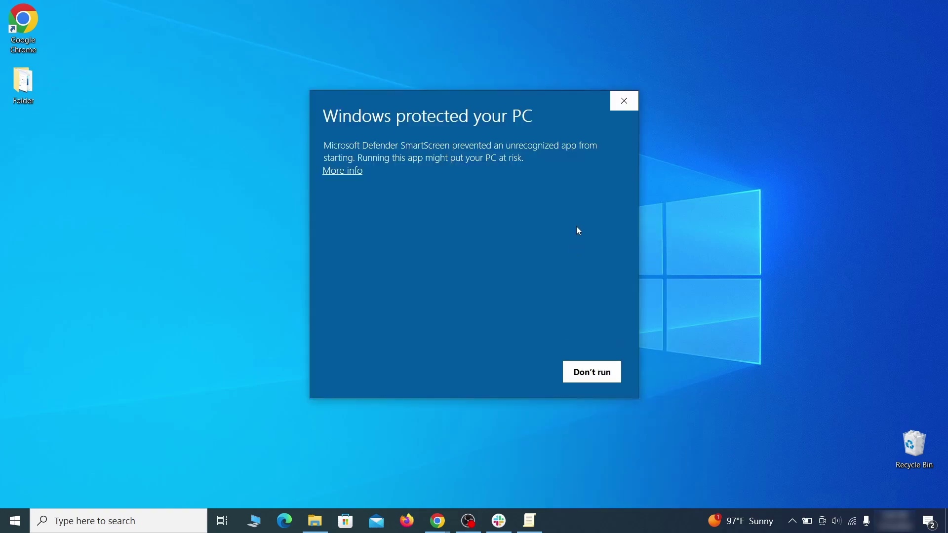
pyautogui.click(347, 173)
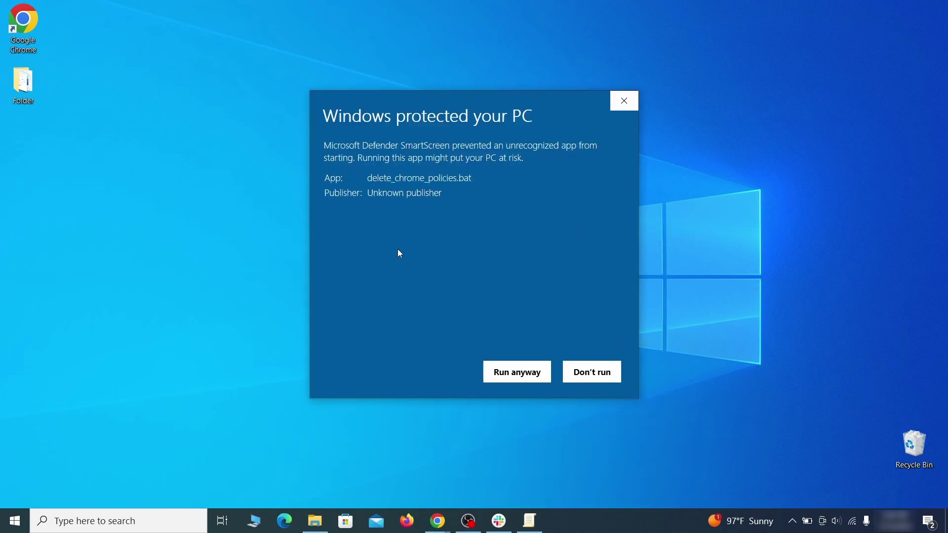
pyautogui.click(517, 383)
pyautogui.moveTo(337, 25); pyautogui.dragTo(498, 55)
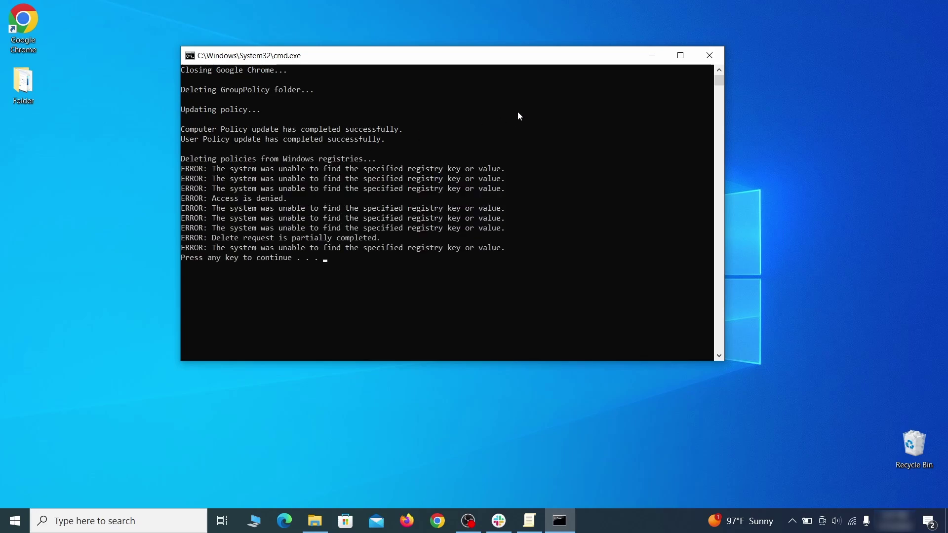
pyautogui.click(711, 57)
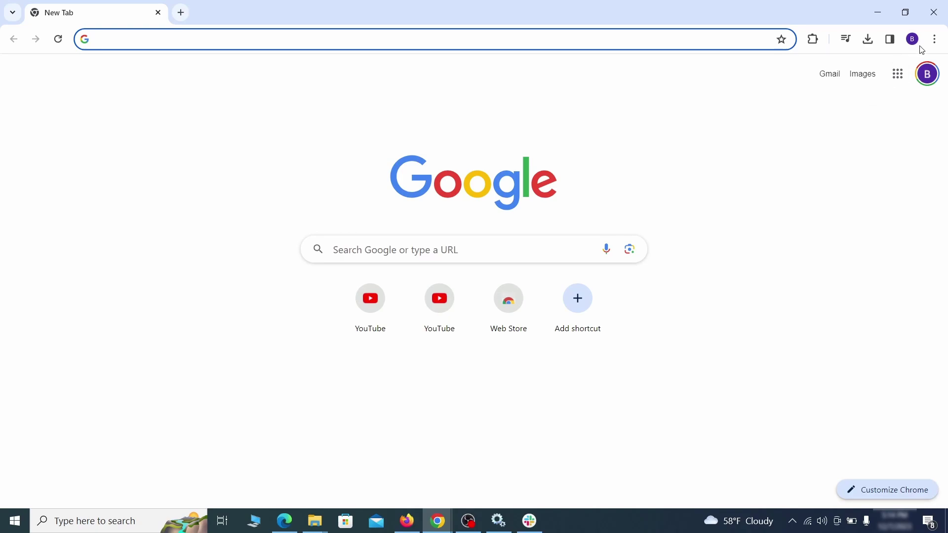
# Step: Turn off and remove the Add to Zola Button extension in Google Chrome
pyautogui.click(936, 40)
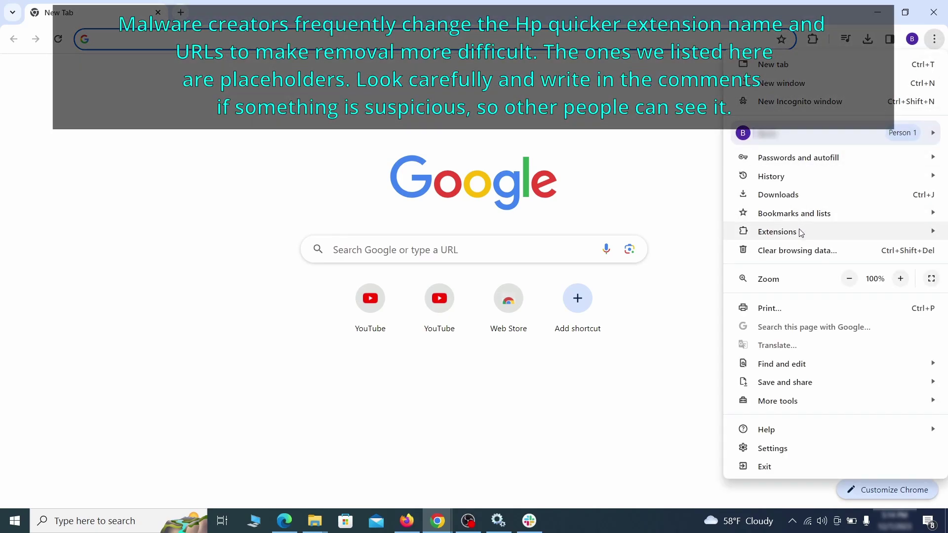
pyautogui.moveTo(749, 235)
pyautogui.click(696, 235)
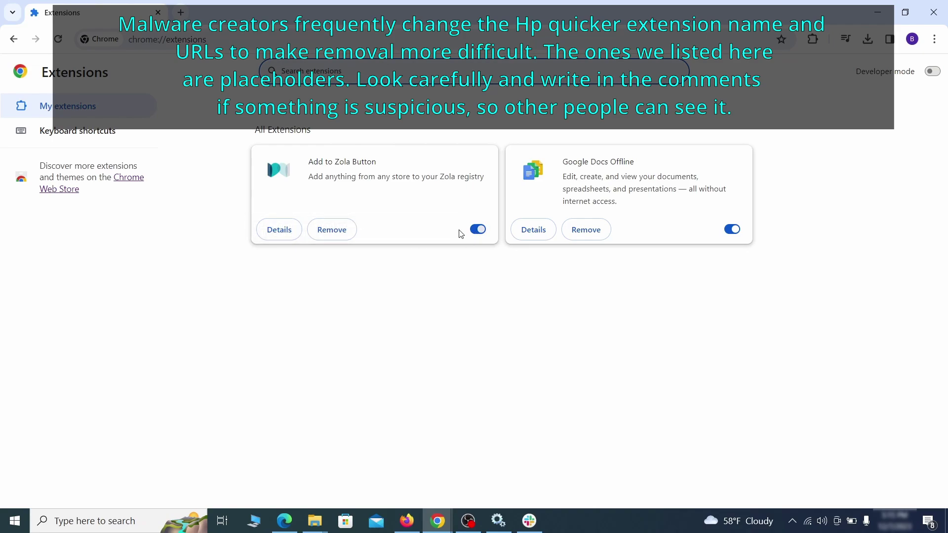
pyautogui.click(477, 230)
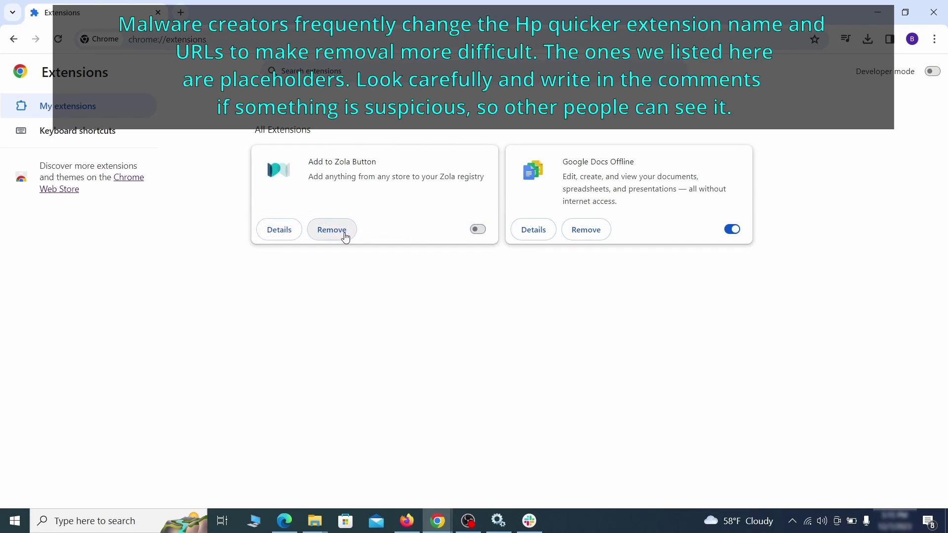
pyautogui.click(345, 235)
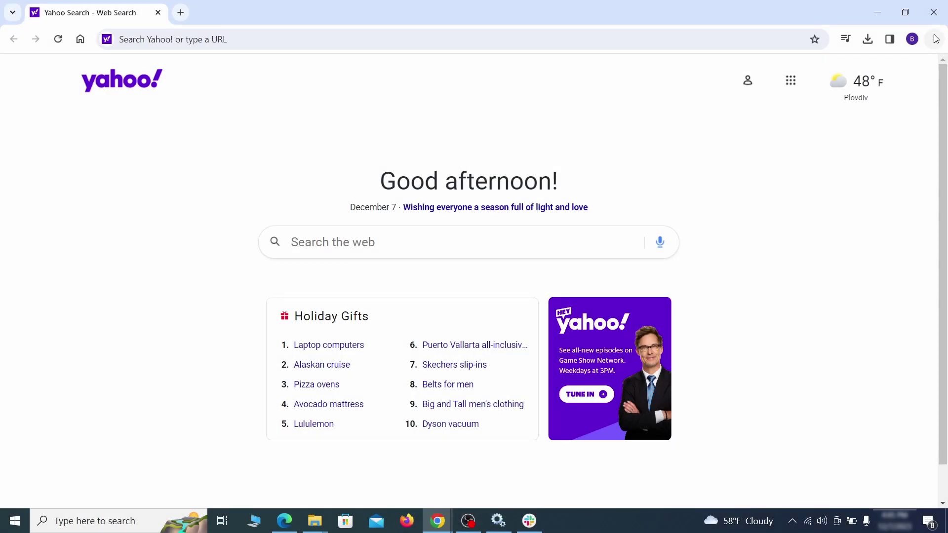
# Step: Open the advanced Clear browsing data options in Chrome's privacy and security settings
pyautogui.click(934, 38)
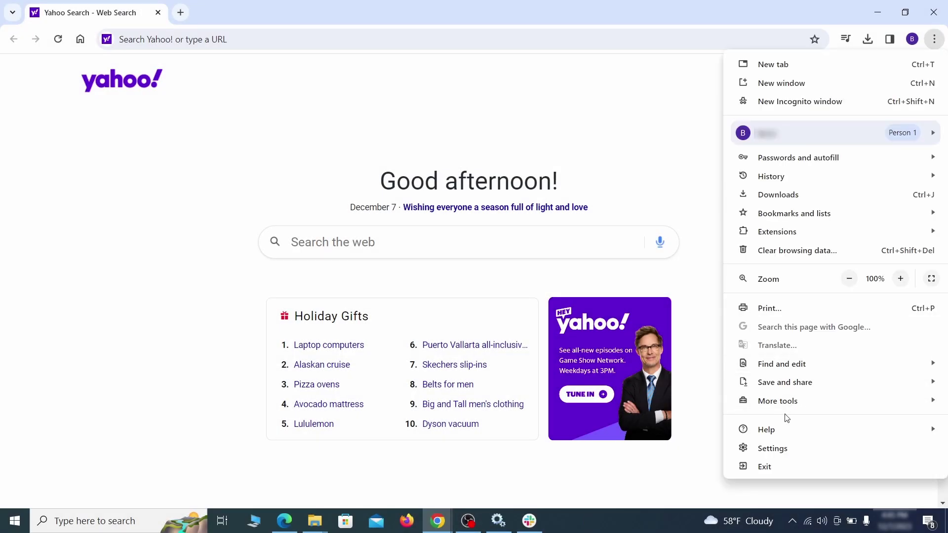
pyautogui.click(780, 448)
pyautogui.click(112, 155)
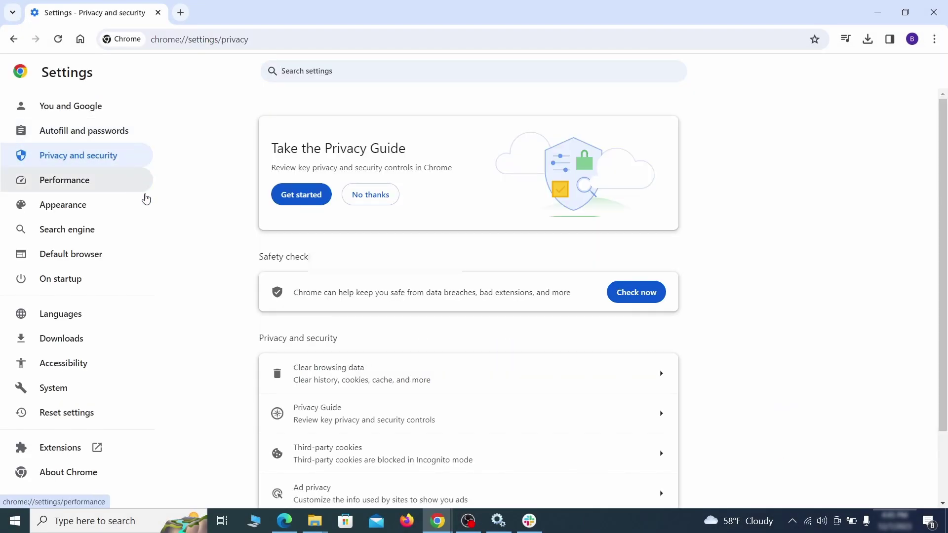
pyautogui.scroll(-1, 745, 323)
pyautogui.click(619, 320)
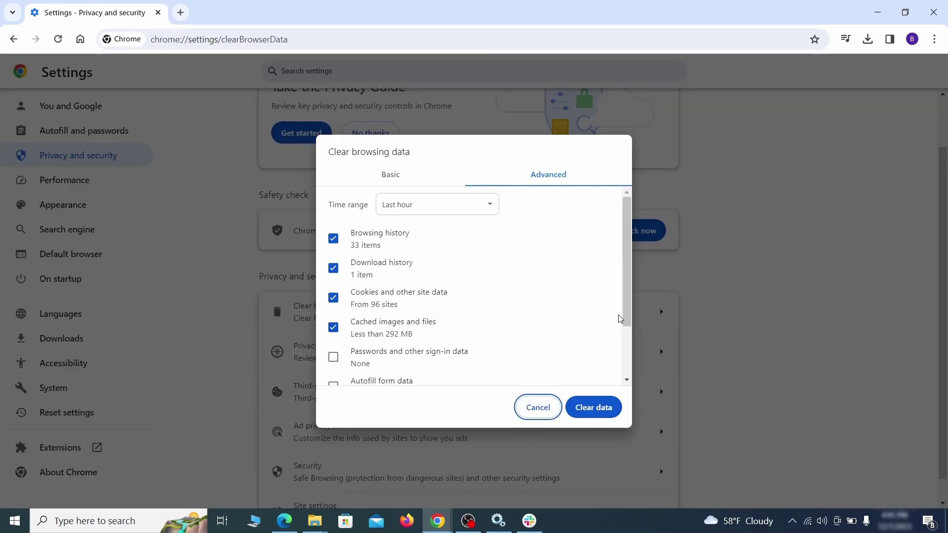
pyautogui.click(417, 177)
pyautogui.click(528, 178)
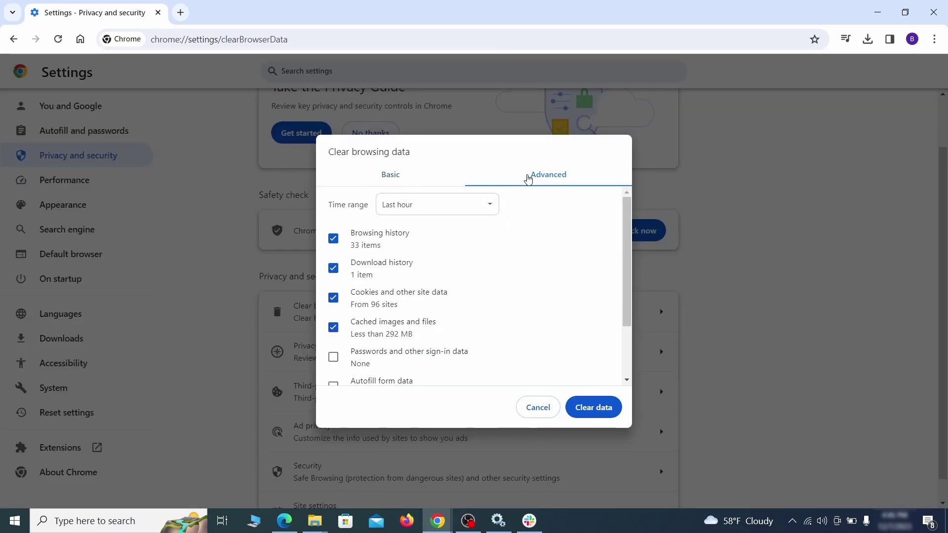
# Step: Include autofill form data, site settings and hosted app data in the cleanup, leave passwords out, and clear the browsing data
pyautogui.scroll(-2, 479, 282)
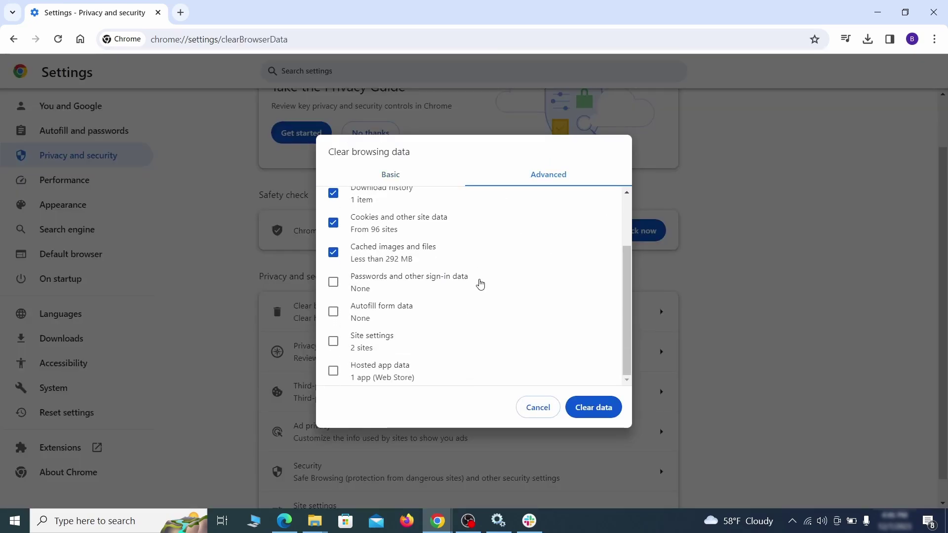
pyautogui.click(332, 313)
pyautogui.click(334, 342)
pyautogui.click(334, 371)
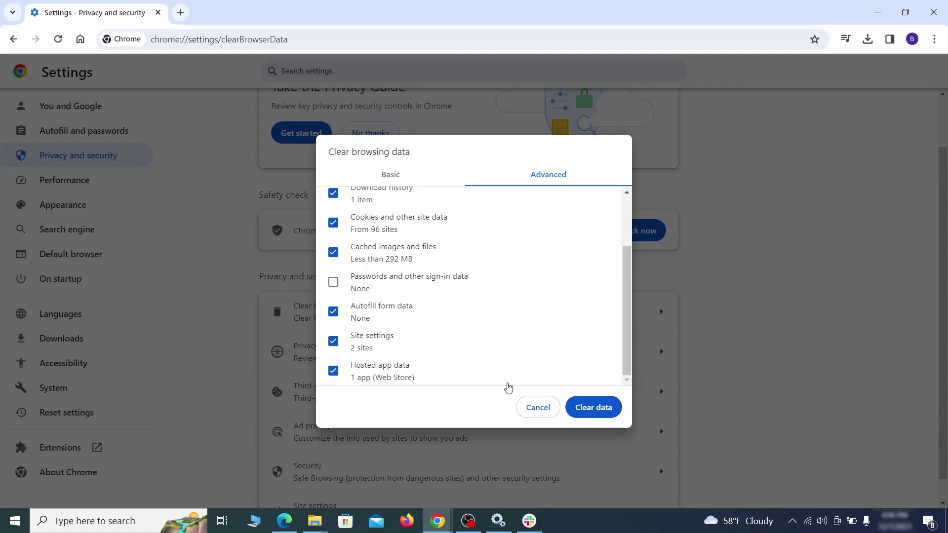
pyautogui.click(601, 413)
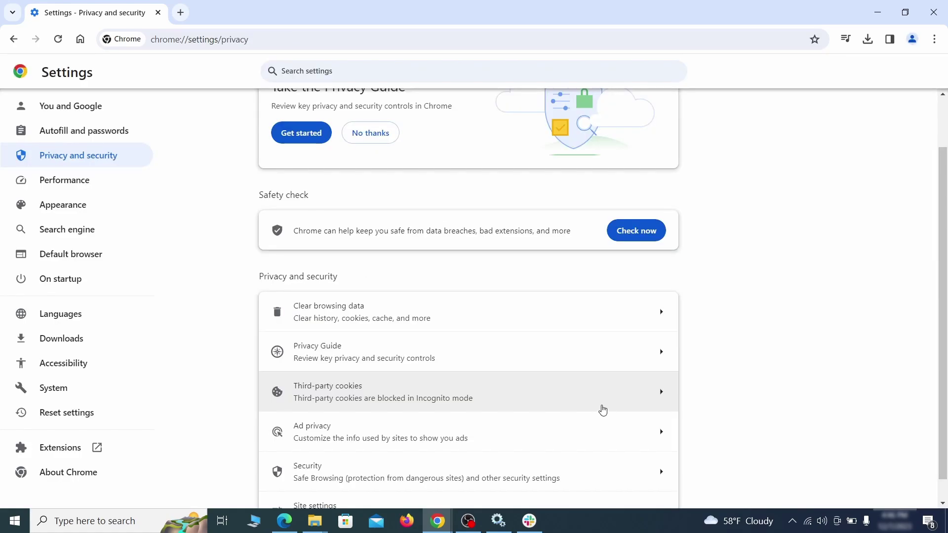
# Step: Remove ExampleRougeURL.com from the sites allowed to send notifications in Chrome's site settings
pyautogui.scroll(-1, 713, 324)
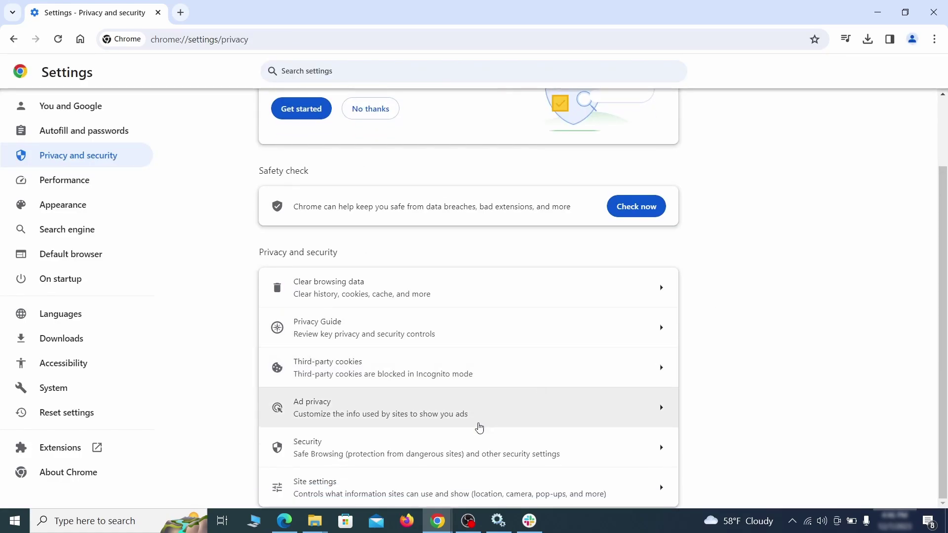
pyautogui.click(461, 486)
pyautogui.scroll(-3, 681, 301)
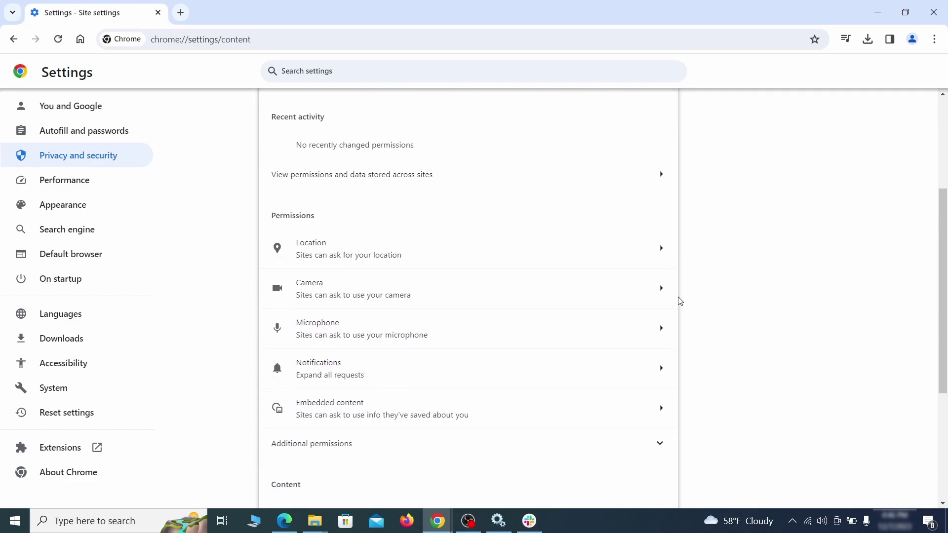
pyautogui.scroll(-1, 685, 296)
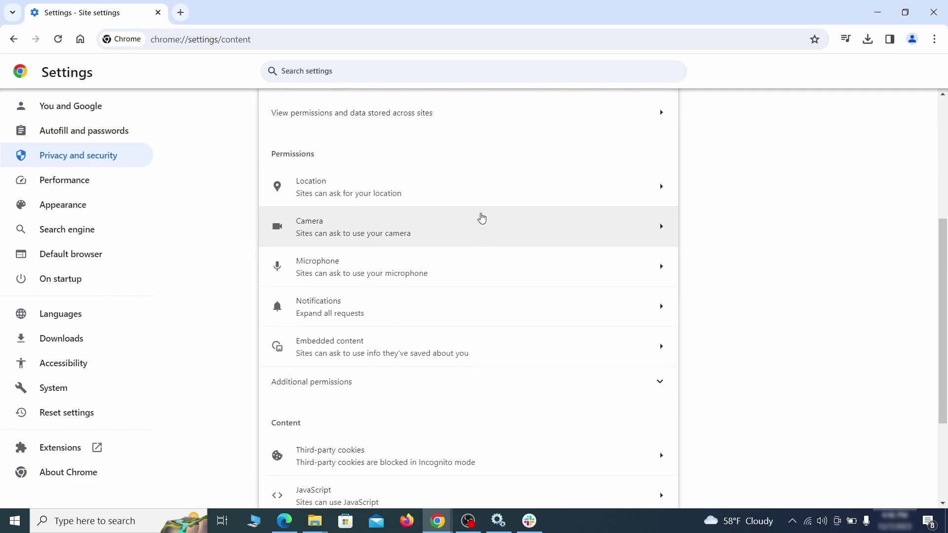
pyautogui.click(476, 197)
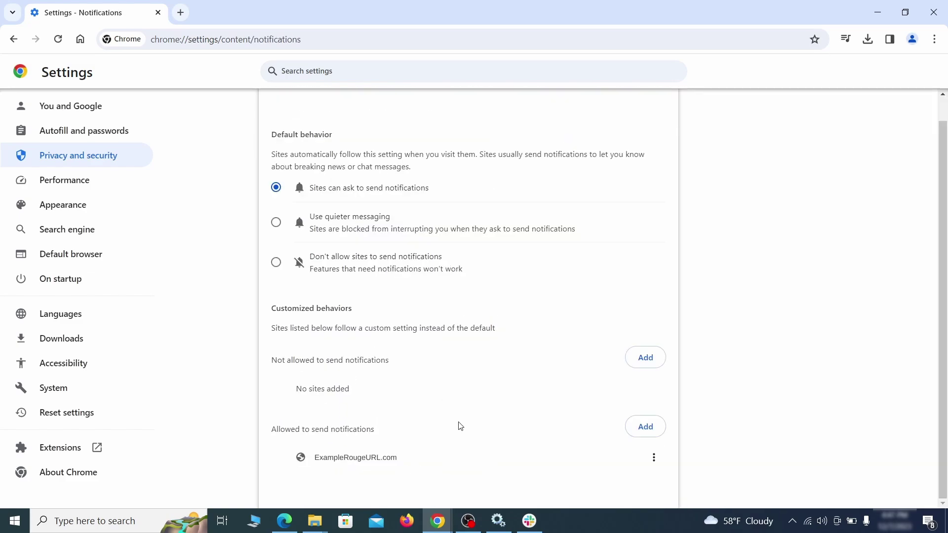
pyautogui.click(655, 459)
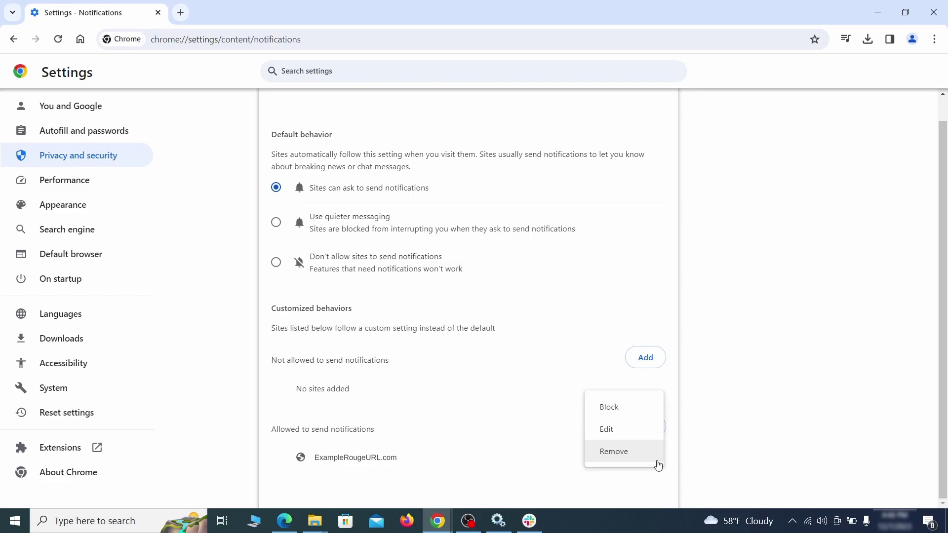
pyautogui.click(627, 458)
# Step: Remove ExampleRougeURL.com from the sites allowed to use third-party cookies in Chrome's site settings
pyautogui.hotkey('alt', 'Left')
pyautogui.scroll(-2, 514, 334)
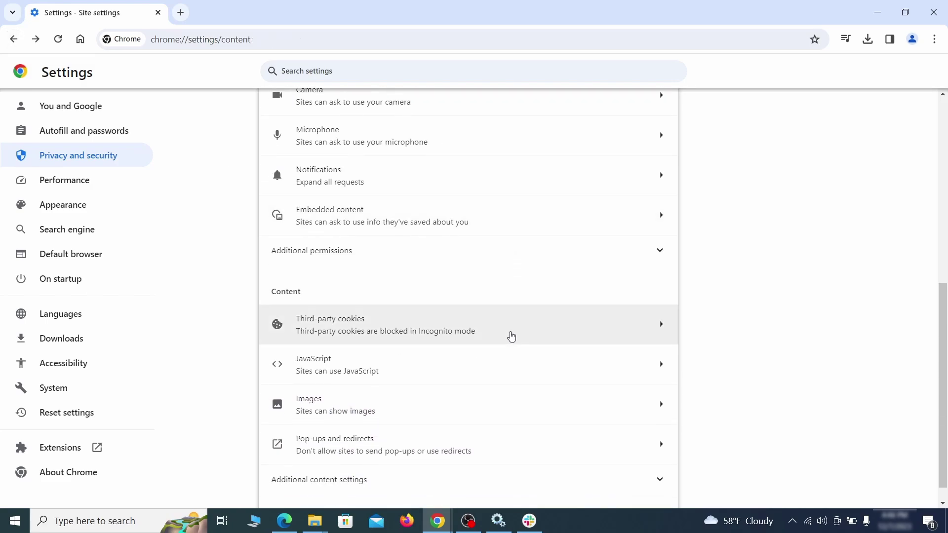
pyautogui.click(509, 333)
pyautogui.scroll(-5, 513, 335)
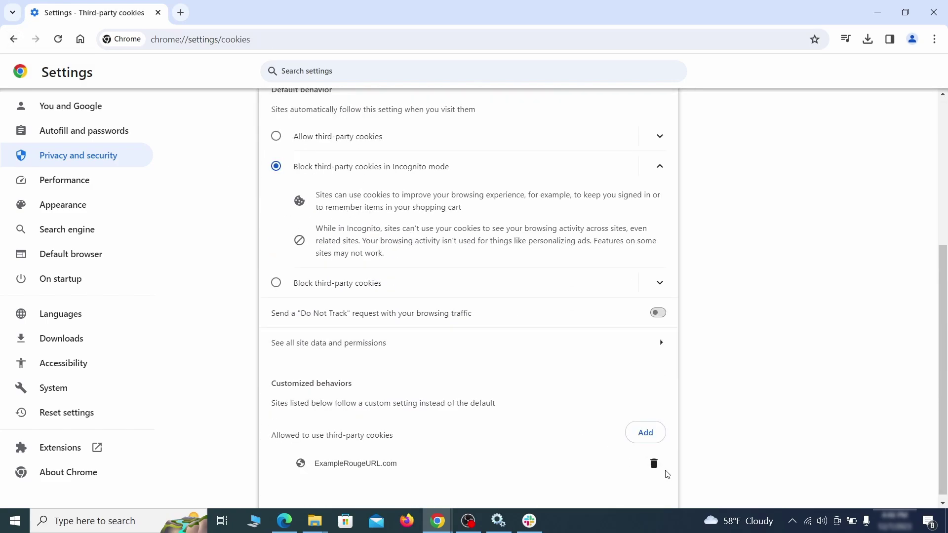
pyautogui.click(655, 465)
pyautogui.hotkey('alt', 'Left')
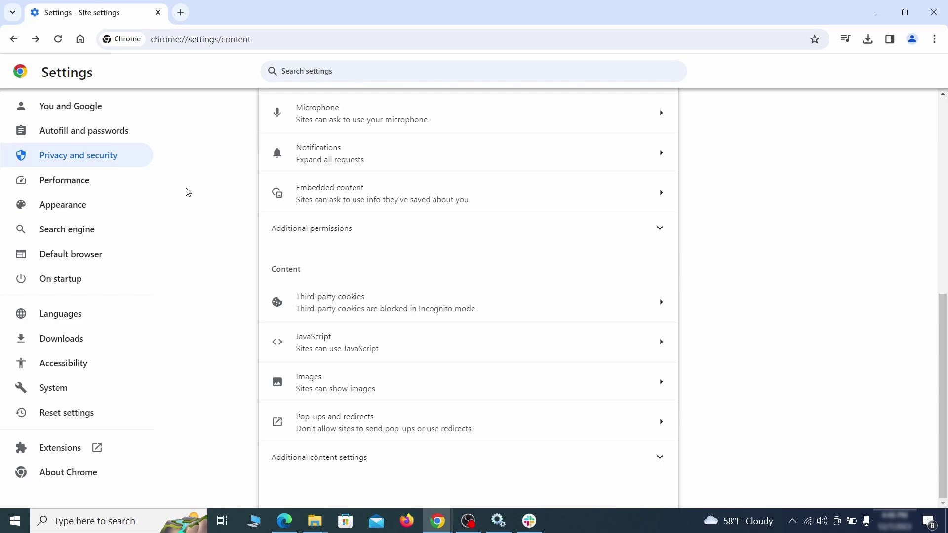
pyautogui.click(128, 207)
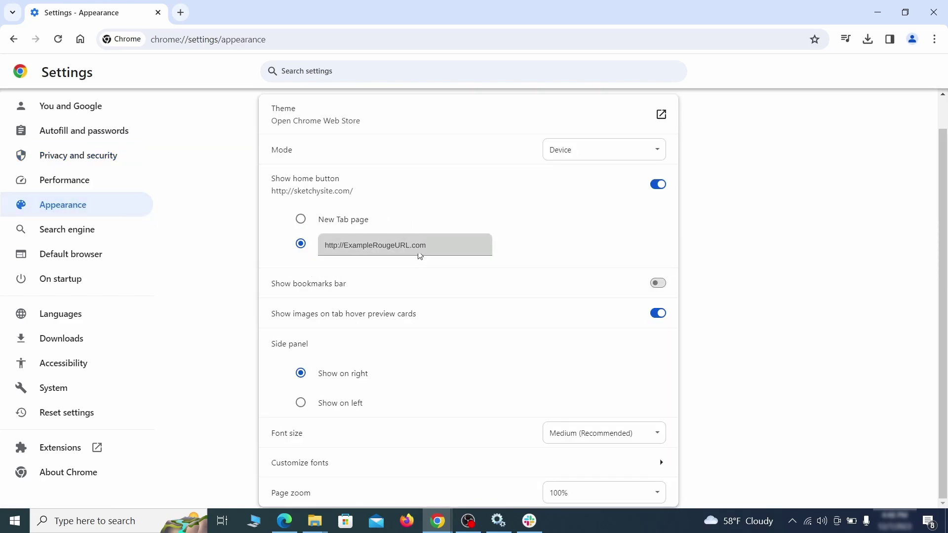
pyautogui.moveTo(427, 245); pyautogui.dragTo(312, 246)
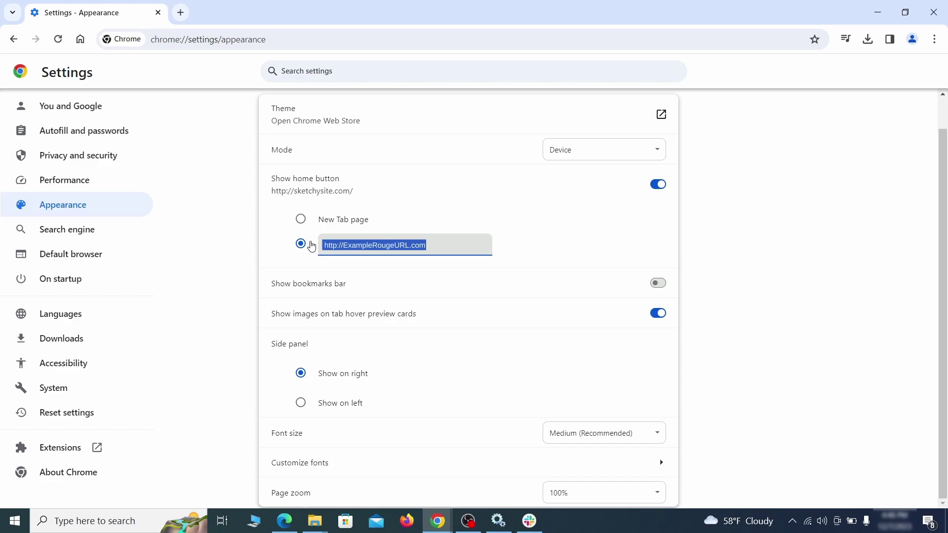
pyautogui.press('BackSpace')
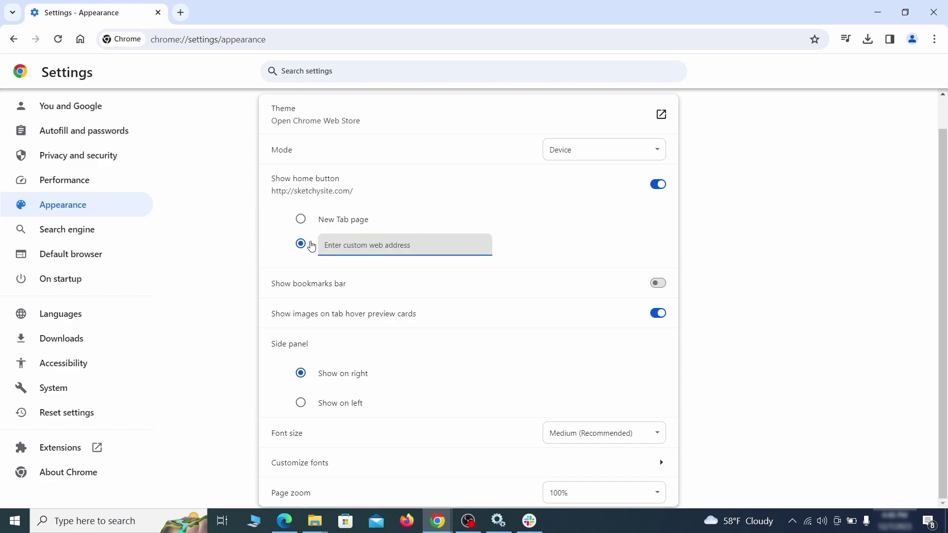
# Step: Set Google as the search engine used in Chrome's address bar
pyautogui.click(102, 233)
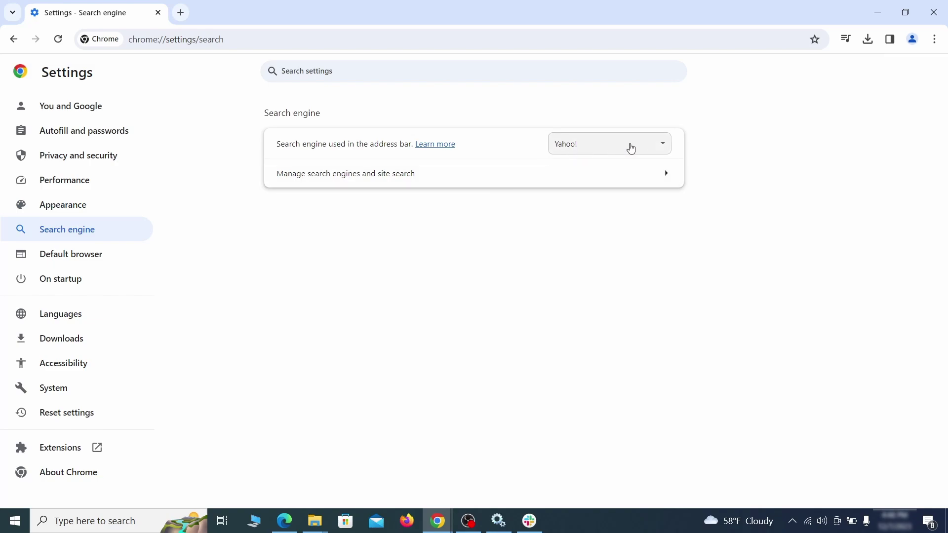
pyautogui.click(648, 148)
pyautogui.click(628, 160)
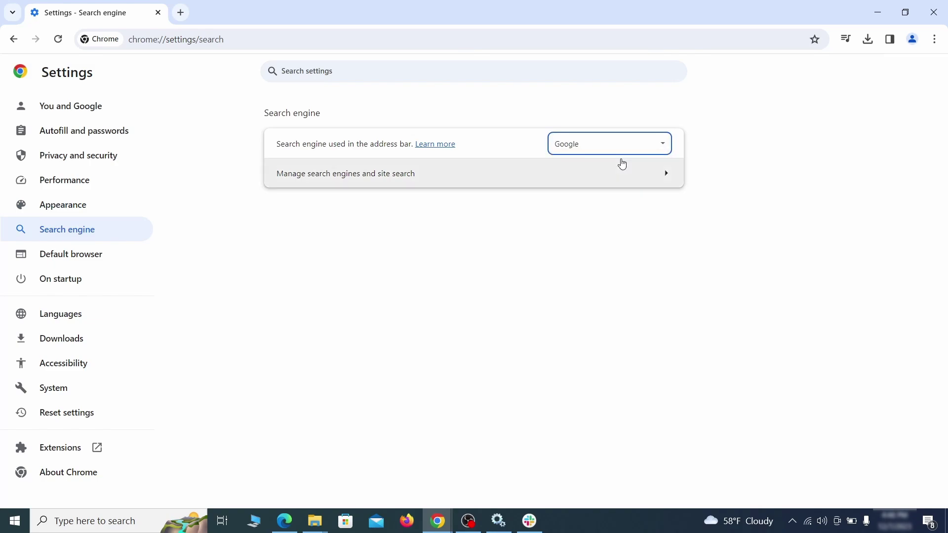
# Step: Delete the ExampleRougeURL.com entry from the site search list in Chrome's search engine management
pyautogui.click(608, 184)
pyautogui.scroll(-1, 612, 256)
pyautogui.scroll(-6, 613, 257)
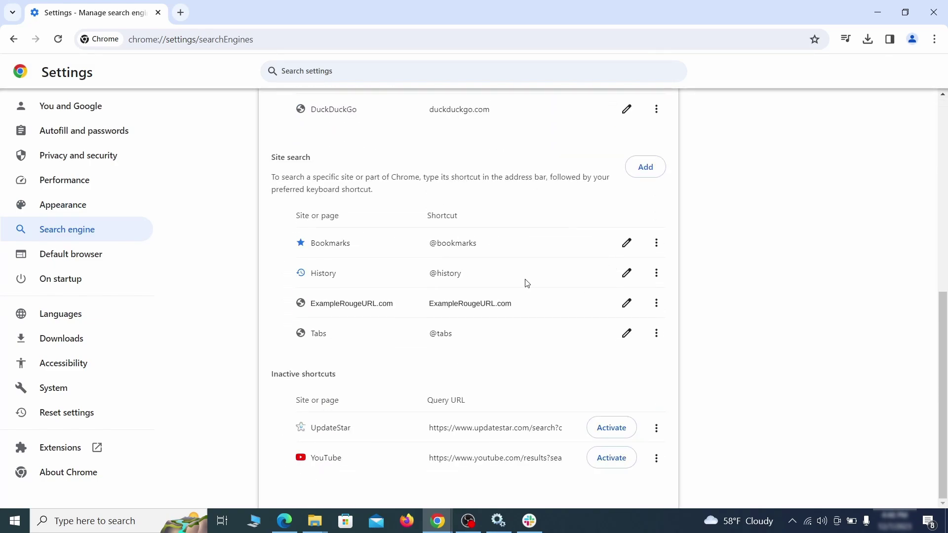
pyautogui.click(656, 303)
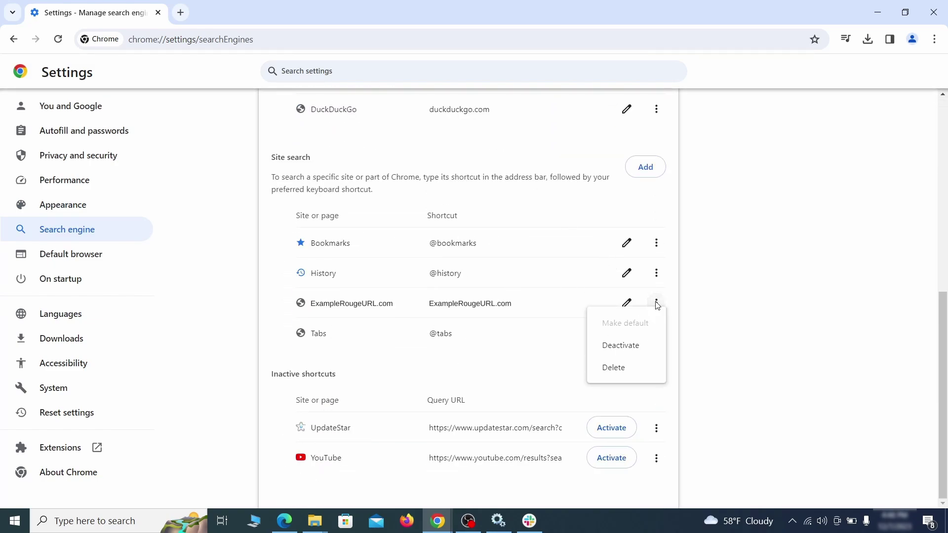
pyautogui.click(615, 370)
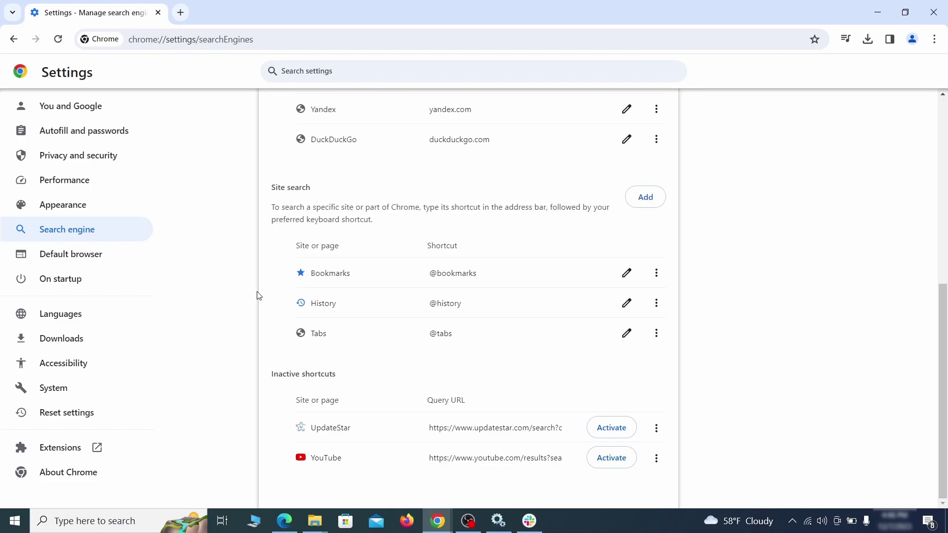
# Step: Remove ExampleRougeURL.com from the specific pages that Chrome opens on startup
pyautogui.click(74, 278)
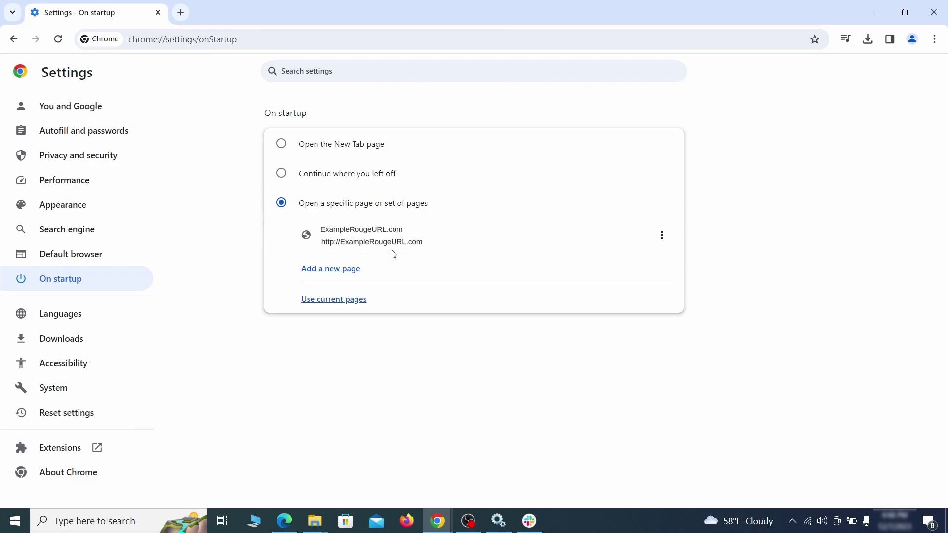
pyautogui.click(662, 237)
pyautogui.click(633, 265)
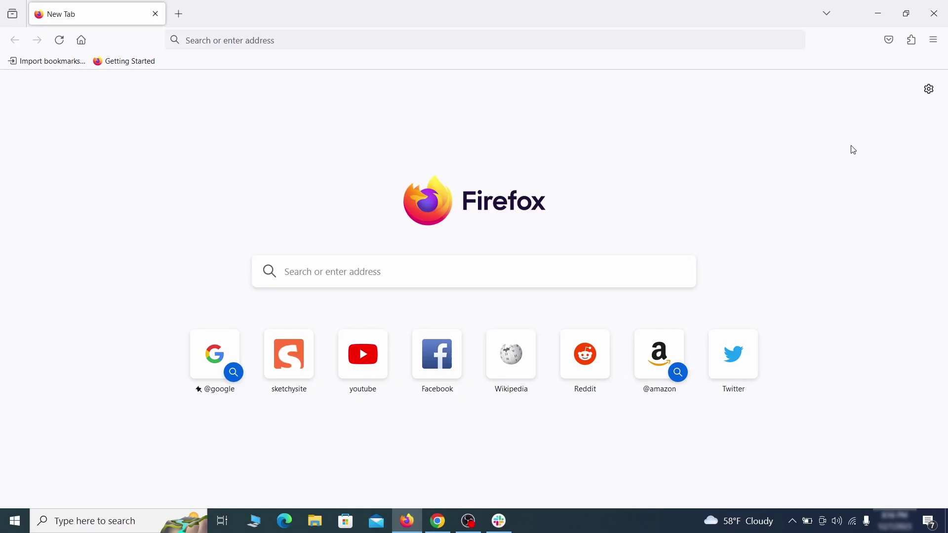
# Step: Switch to Firefox, then turn off and remove the Contenu+ extension in its add-ons manager
pyautogui.click(913, 39)
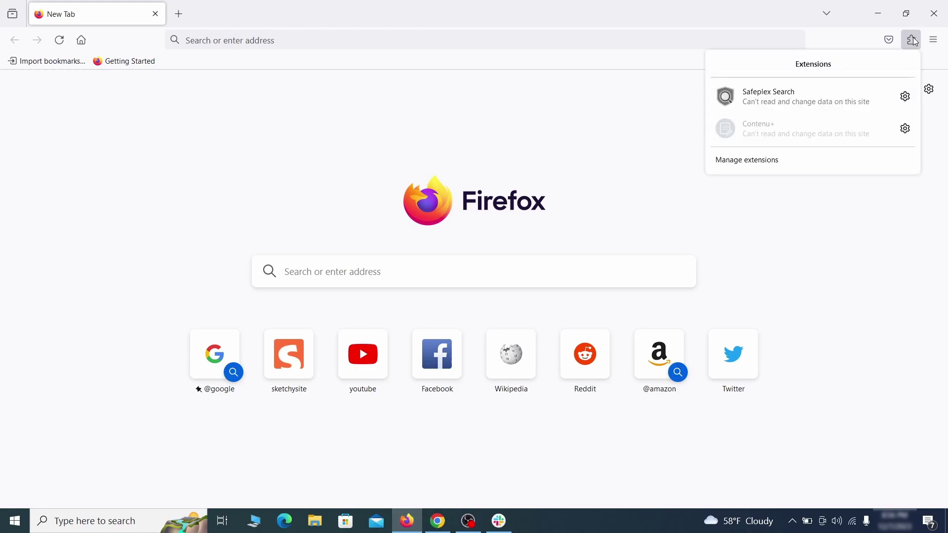
pyautogui.click(798, 162)
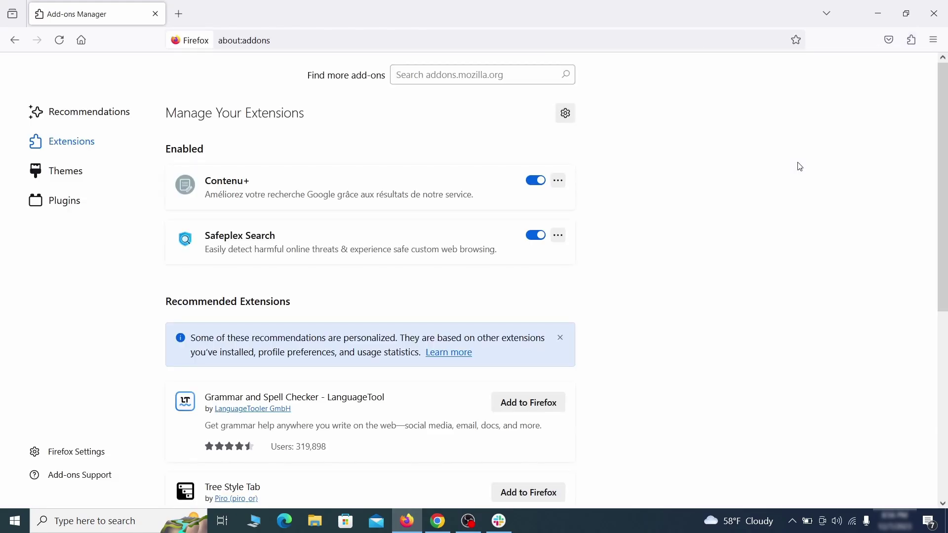
pyautogui.click(536, 180)
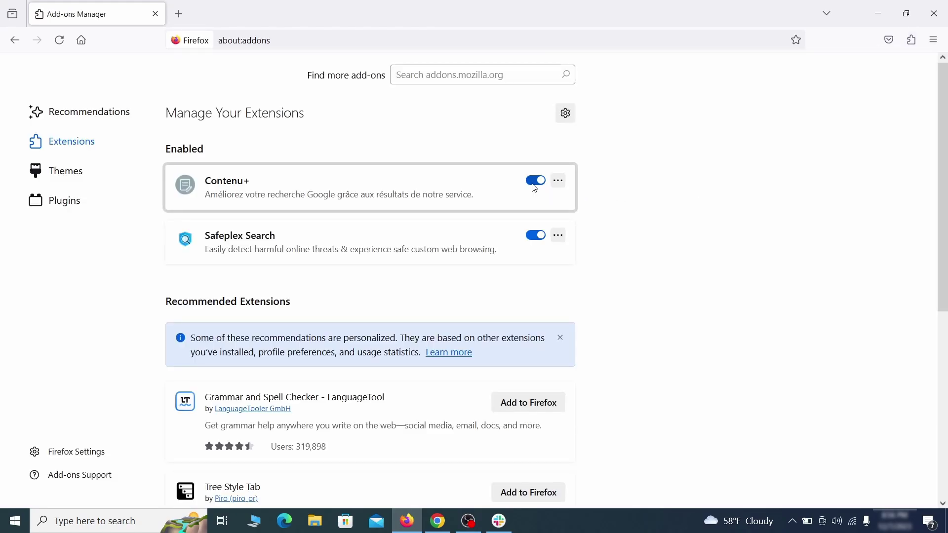
pyautogui.click(559, 181)
pyautogui.click(598, 199)
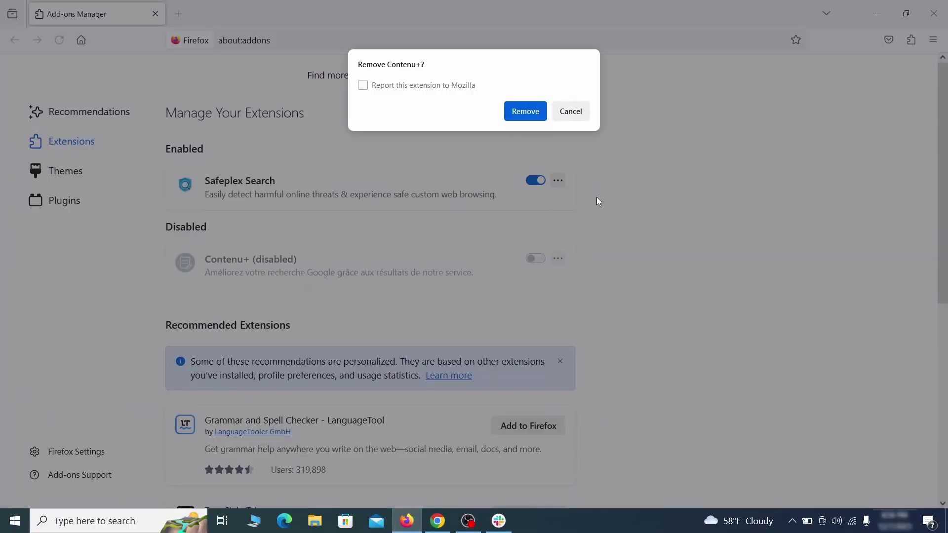
pyautogui.click(532, 110)
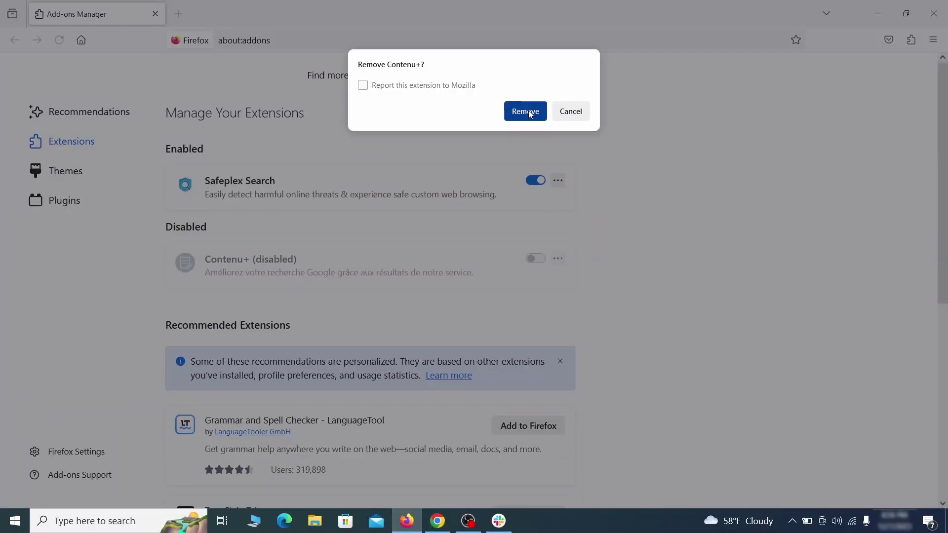
# Step: Clear the custom address ExampleRougeURL.com set for the homepage and new windows in Firefox's Home settings
pyautogui.click(933, 43)
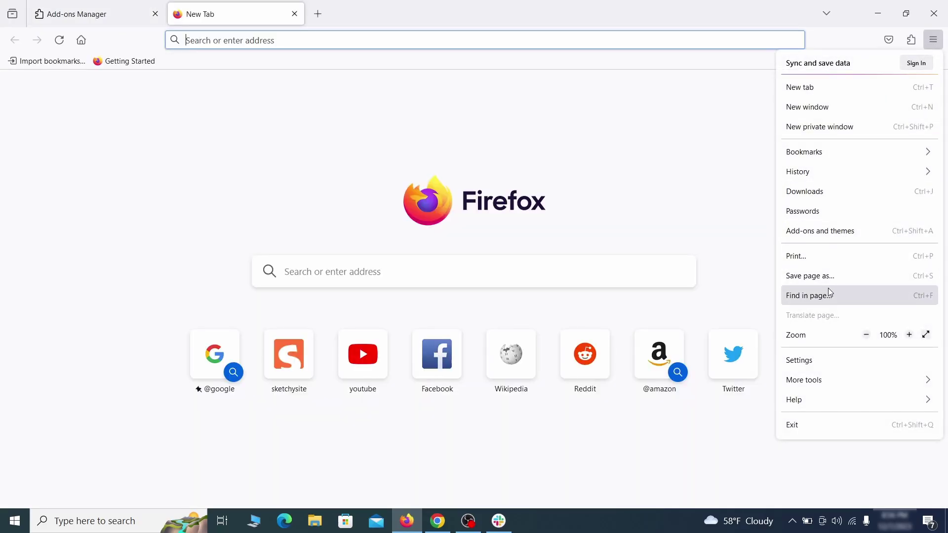
pyautogui.click(820, 362)
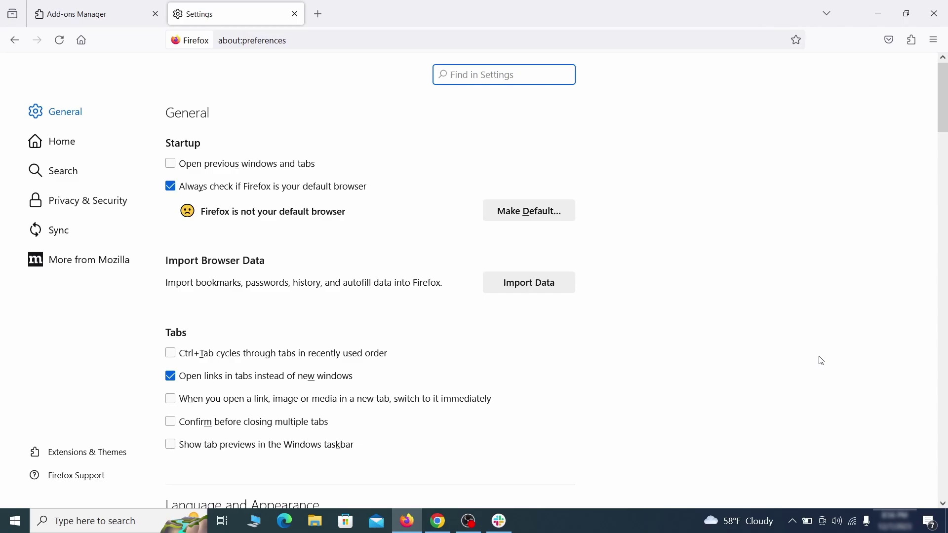
pyautogui.click(71, 142)
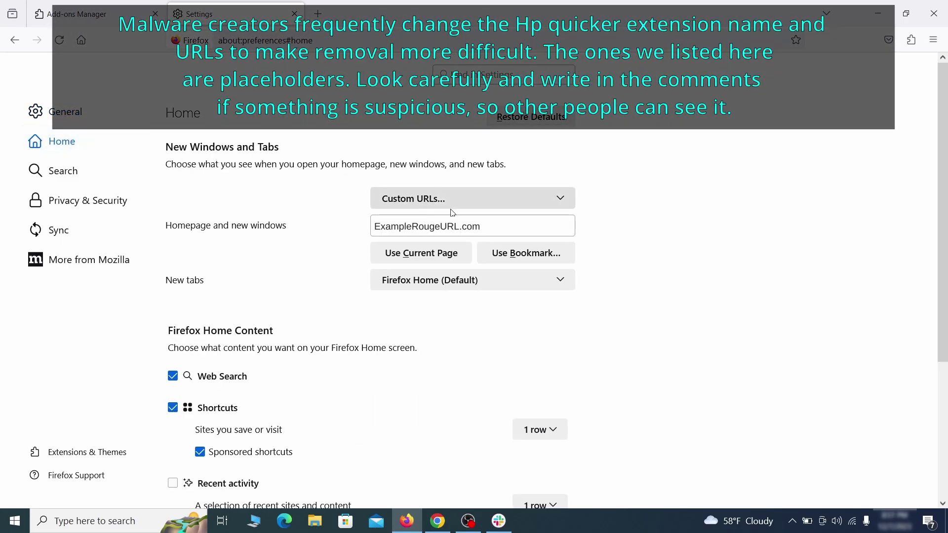
pyautogui.tripleClick(479, 226)
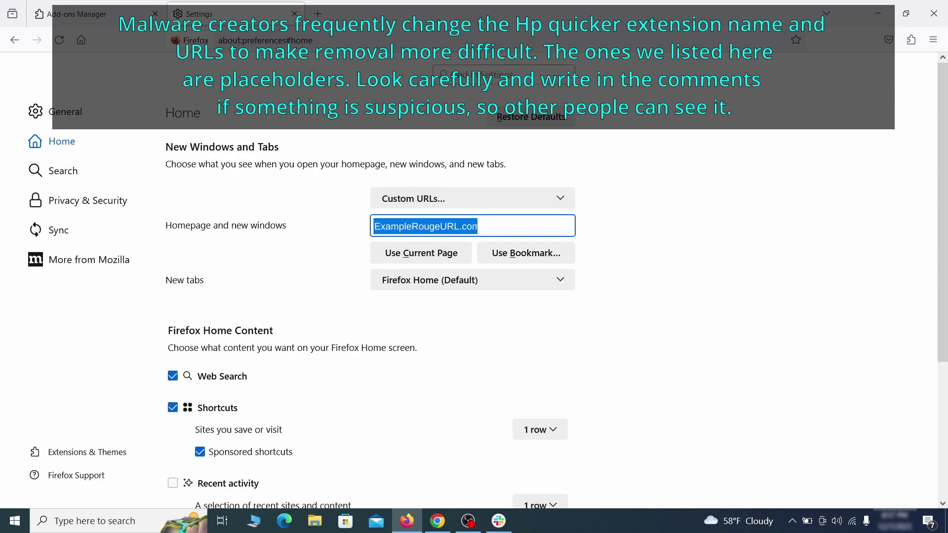
pyautogui.press('BackSpace')
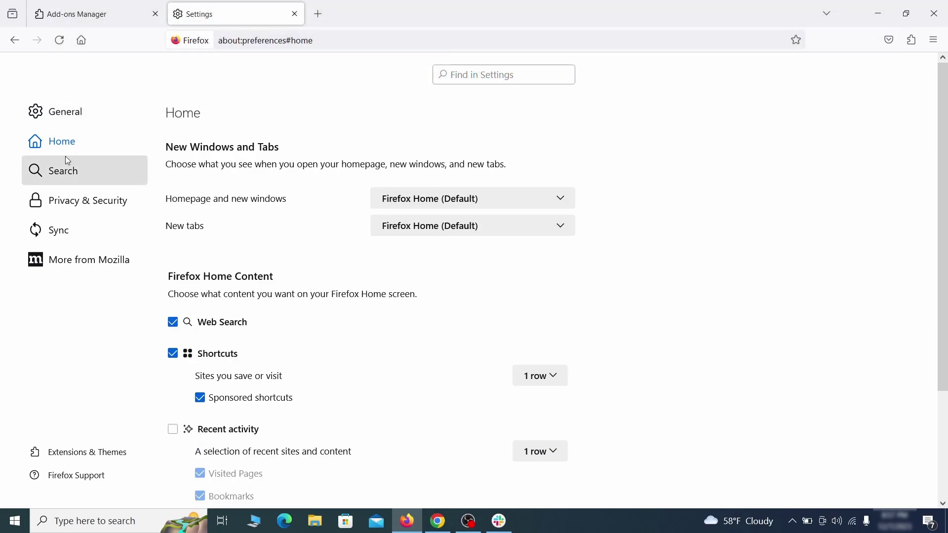
# Step: Set Firefox's default search engine to Google
pyautogui.click(68, 171)
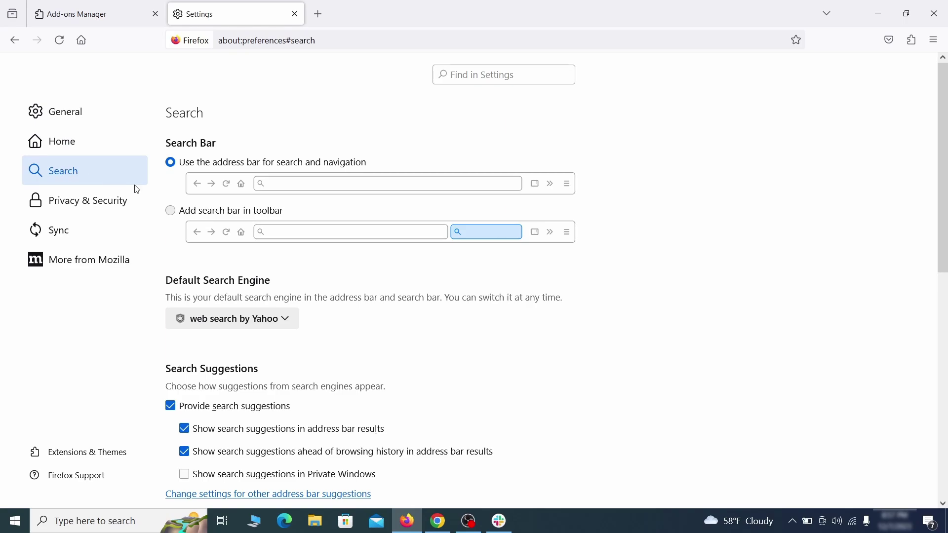
pyautogui.scroll(-2, 318, 262)
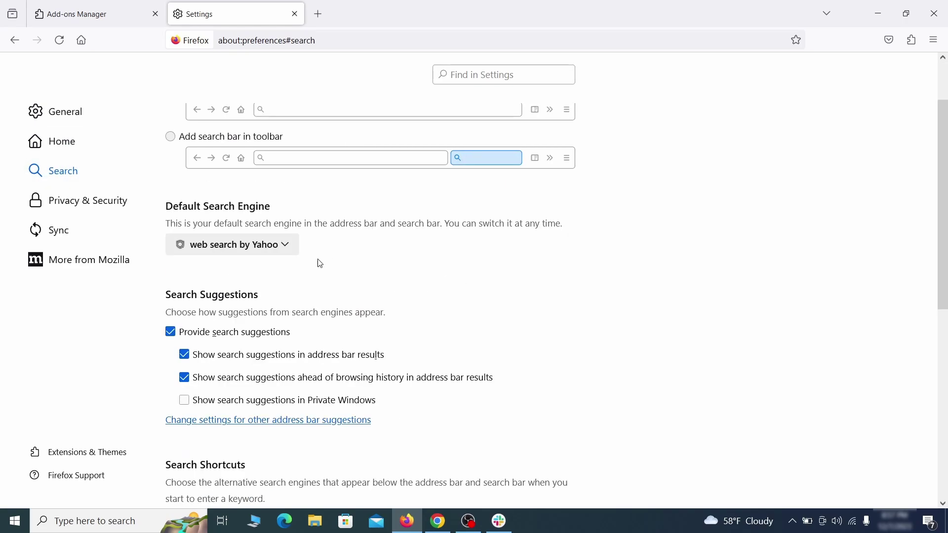
pyautogui.click(282, 247)
pyautogui.click(275, 263)
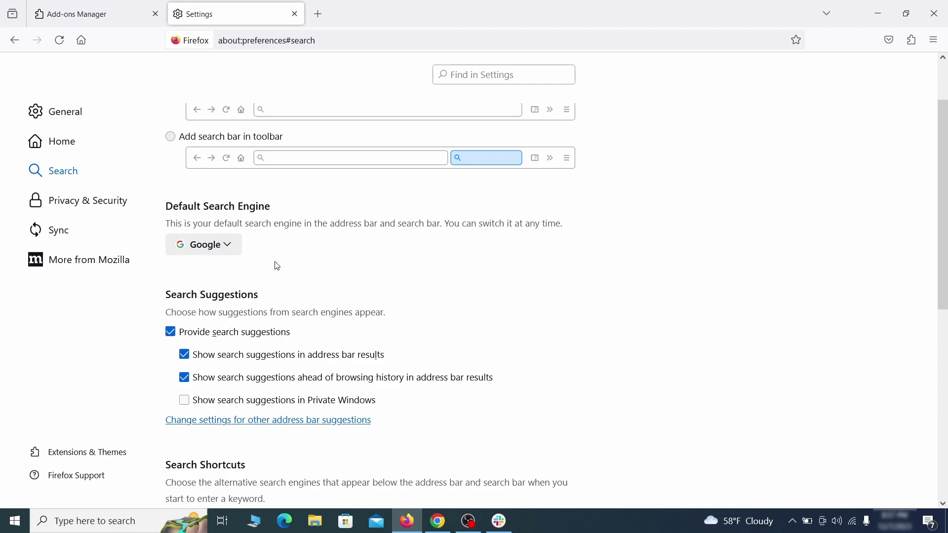
# Step: Remove the "web search by Yahoo" engine from Firefox's search shortcuts
pyautogui.scroll(-4, 459, 276)
pyautogui.scroll(-2, 517, 250)
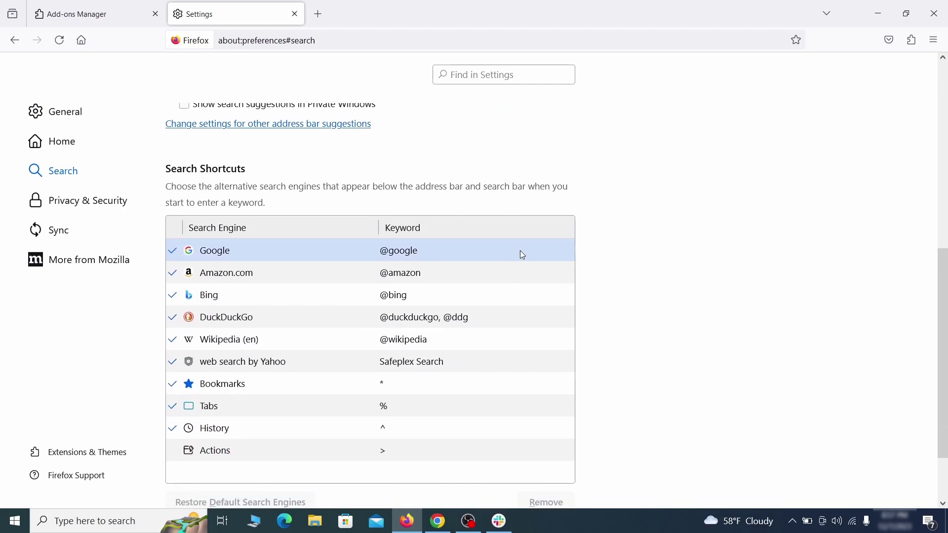
pyautogui.scroll(-2, 519, 250)
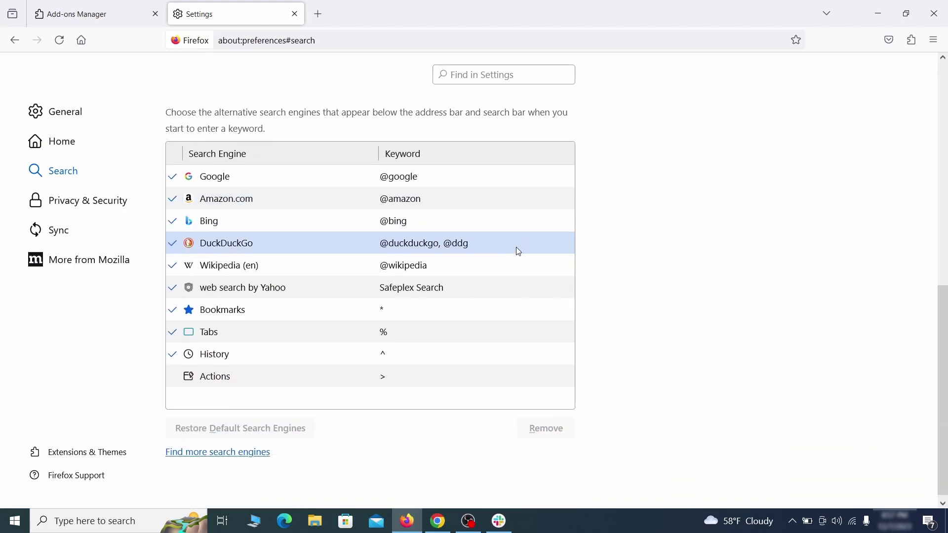
pyautogui.click(472, 294)
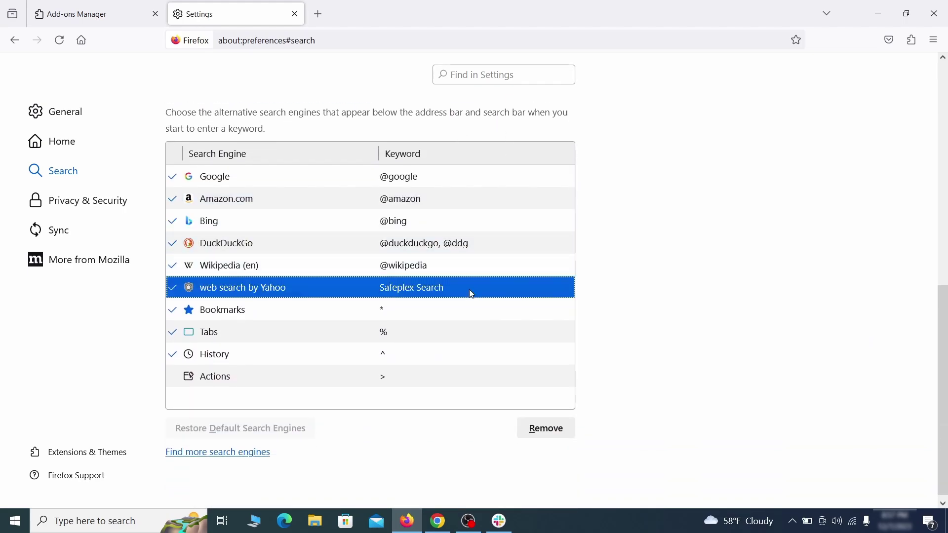
pyautogui.click(568, 441)
pyautogui.scroll(3, 449, 311)
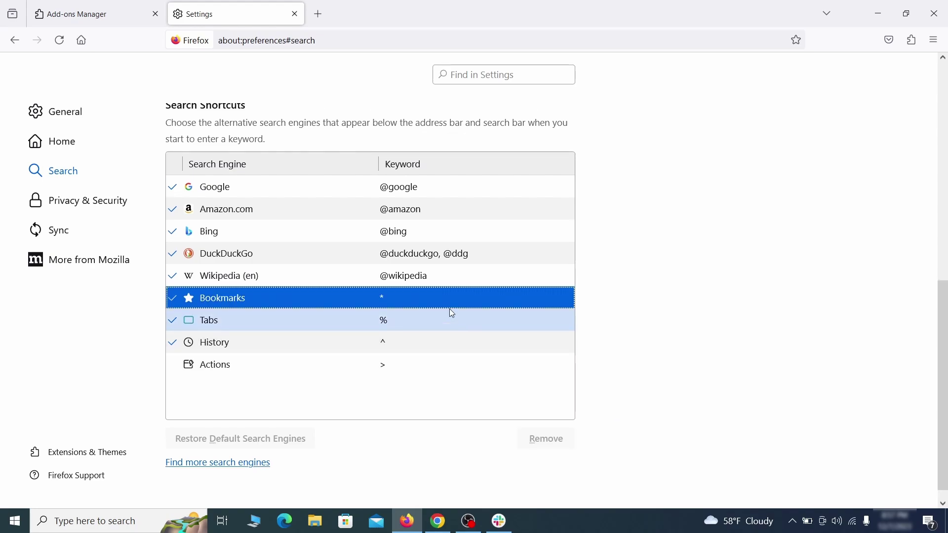
# Step: Clear all cookies, site data and cached web content in Firefox's privacy and security settings
pyautogui.click(92, 198)
pyautogui.scroll(-10, 556, 298)
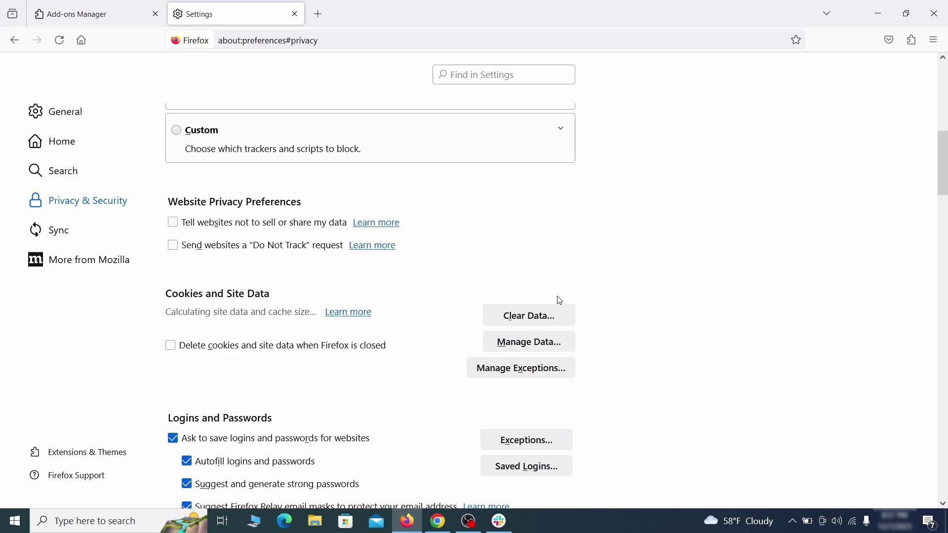
pyautogui.click(541, 316)
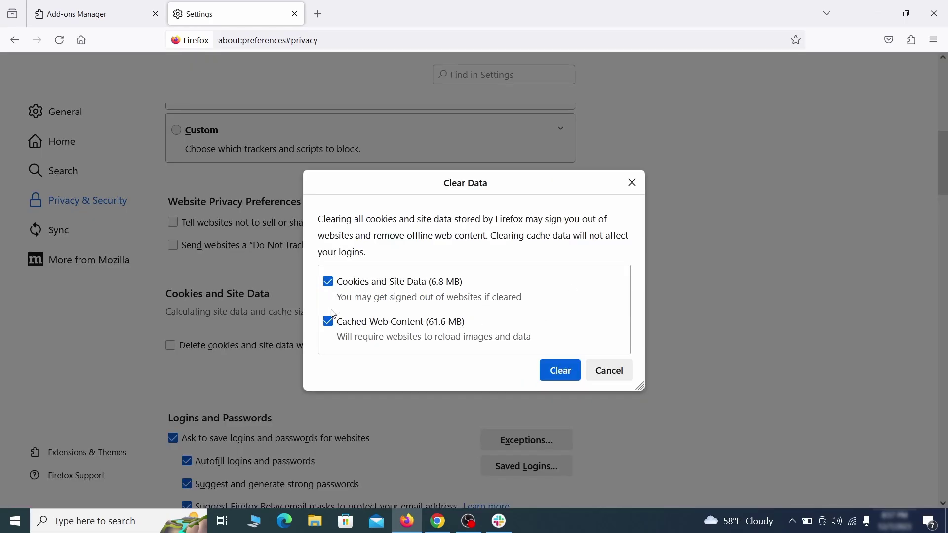
pyautogui.click(568, 372)
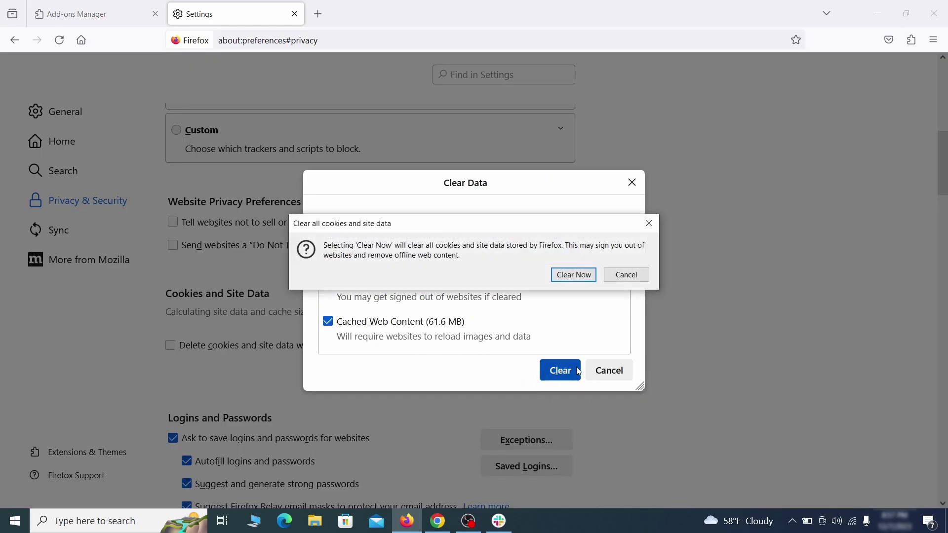
pyautogui.click(575, 275)
# Step: Open the notification permission settings in Firefox's privacy and security preferences
pyautogui.scroll(-4, 642, 301)
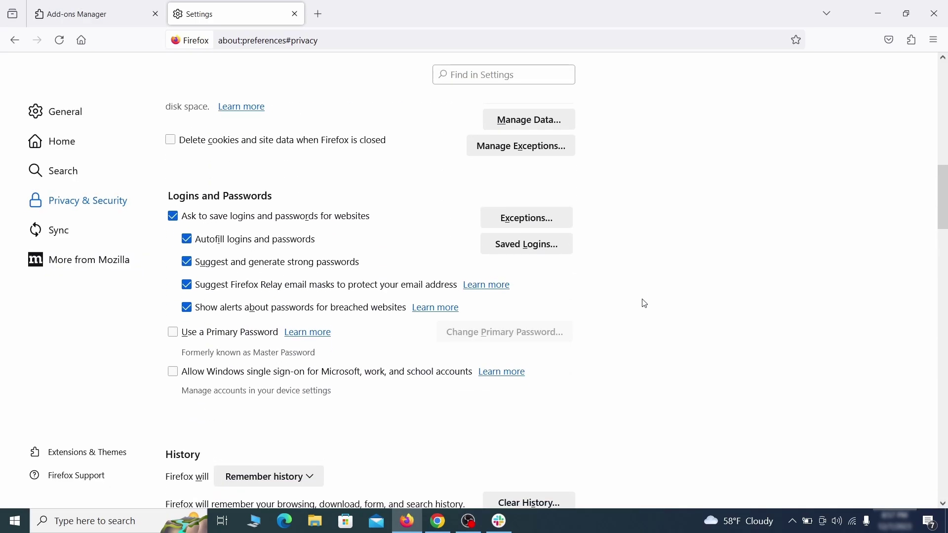
pyautogui.scroll(-10, 644, 302)
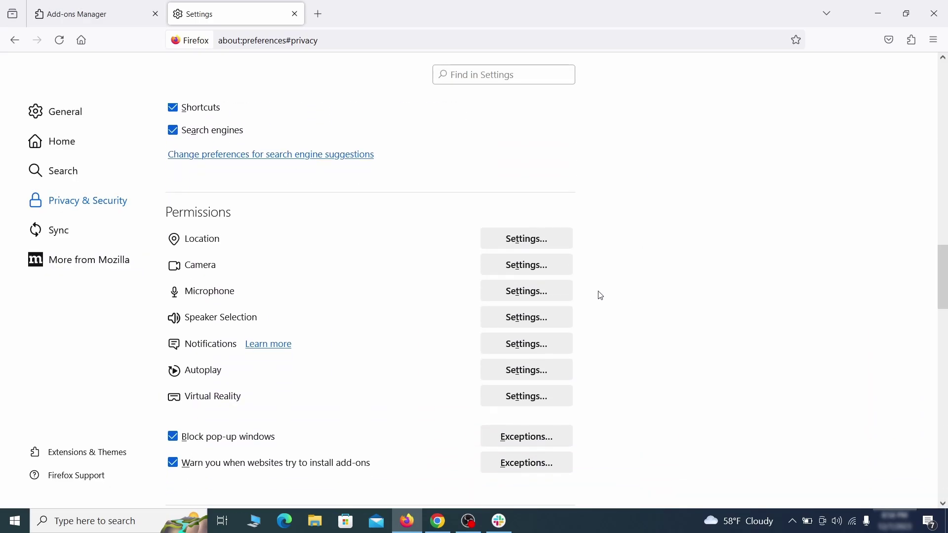
pyautogui.click(547, 348)
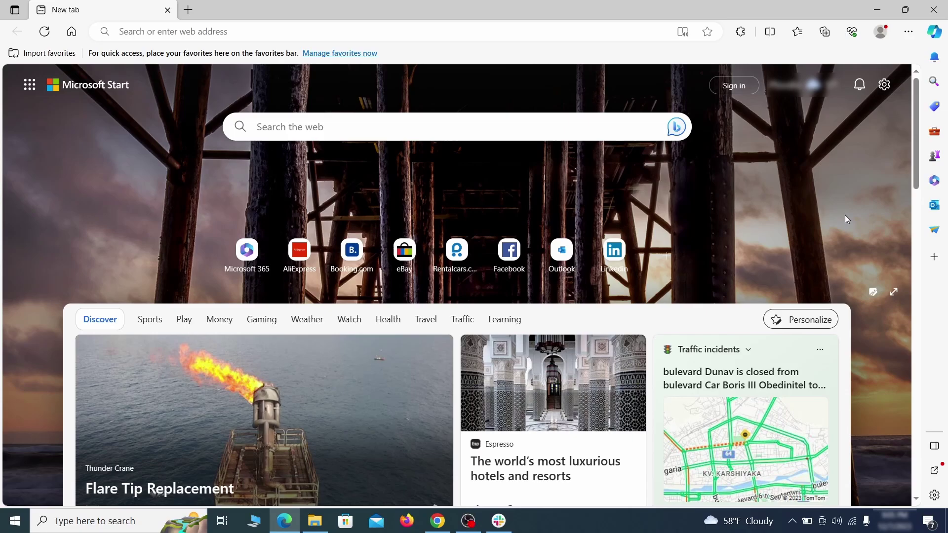
# Step: Switch to Microsoft Edge, turn off the Quidco Cashback Reminder extension and request its removal
pyautogui.click(908, 31)
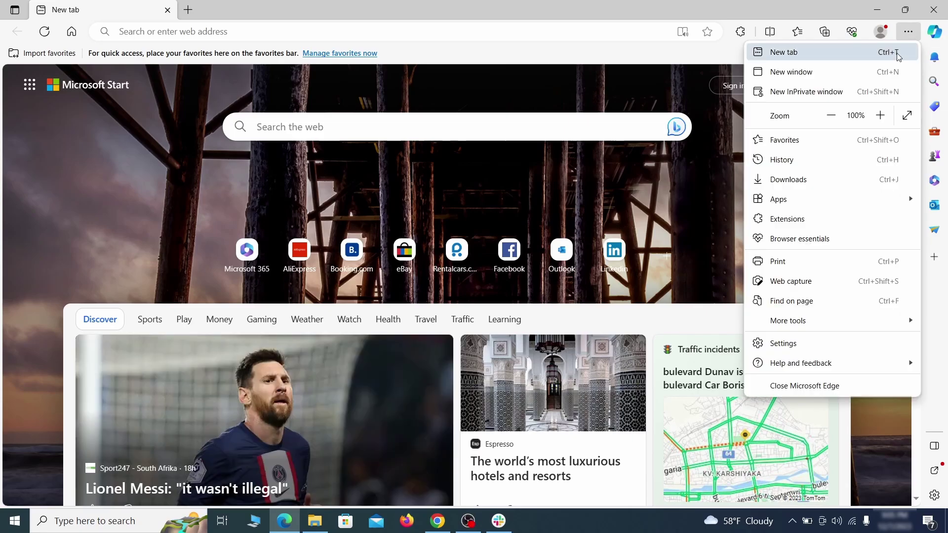
pyautogui.click(815, 218)
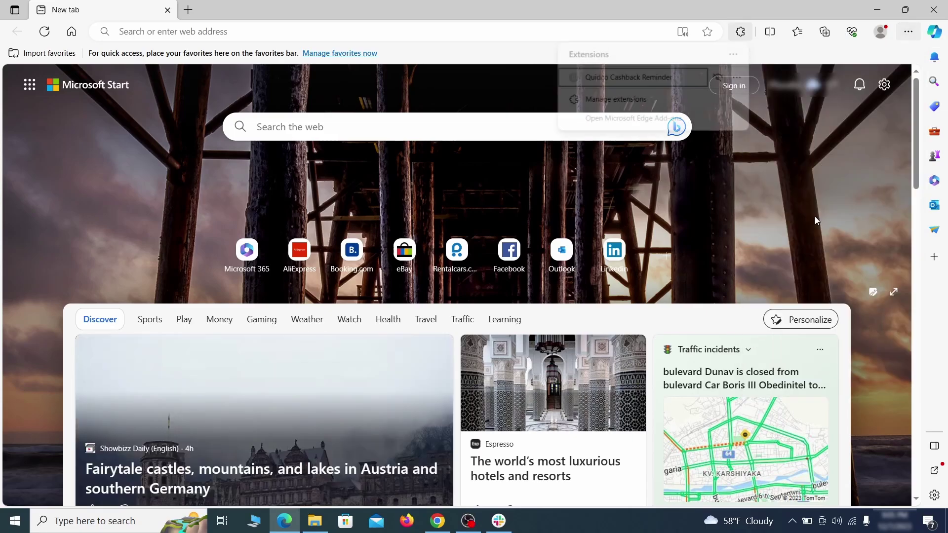
pyautogui.click(612, 101)
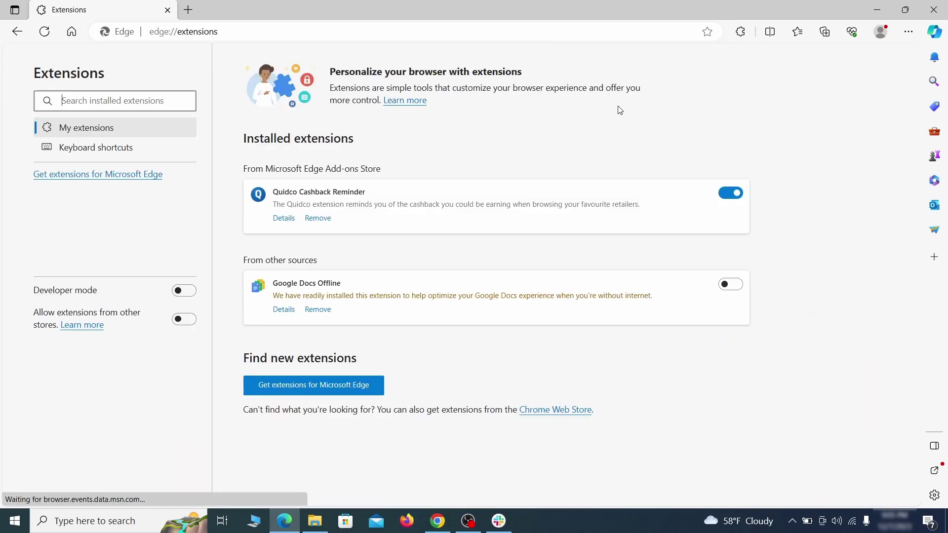
pyautogui.click(733, 196)
pyautogui.click(317, 219)
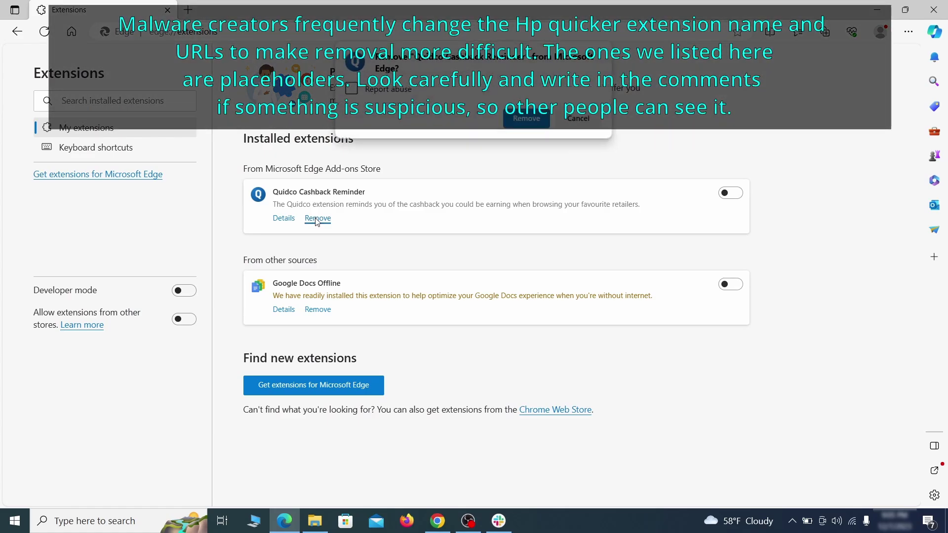
# Step: Clear the last hour of browsing data in Edge, including history, cookies, cached files, site permissions and Media Foundation data
pyautogui.hotkey('ctrl', 't')
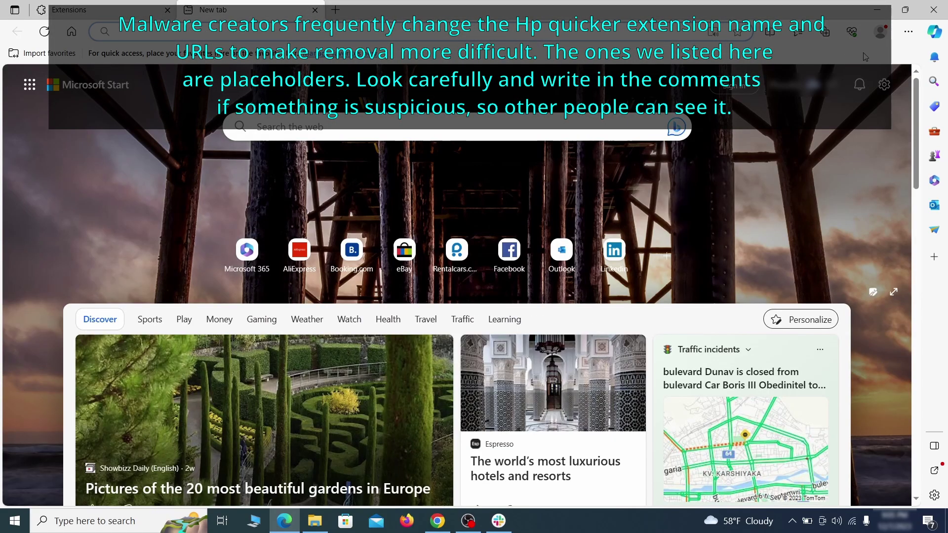
pyautogui.click(909, 33)
pyautogui.click(785, 341)
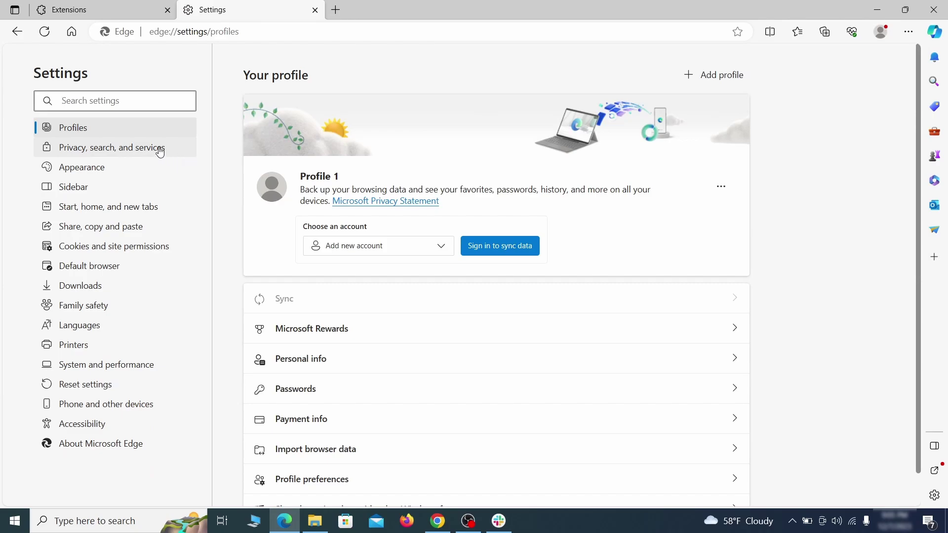
pyautogui.click(159, 149)
pyautogui.scroll(-4, 515, 302)
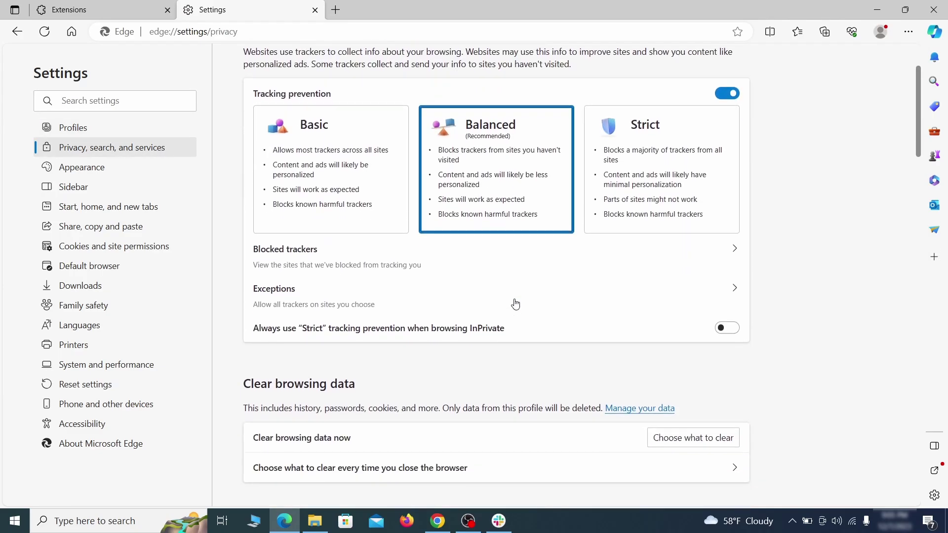
pyautogui.click(710, 344)
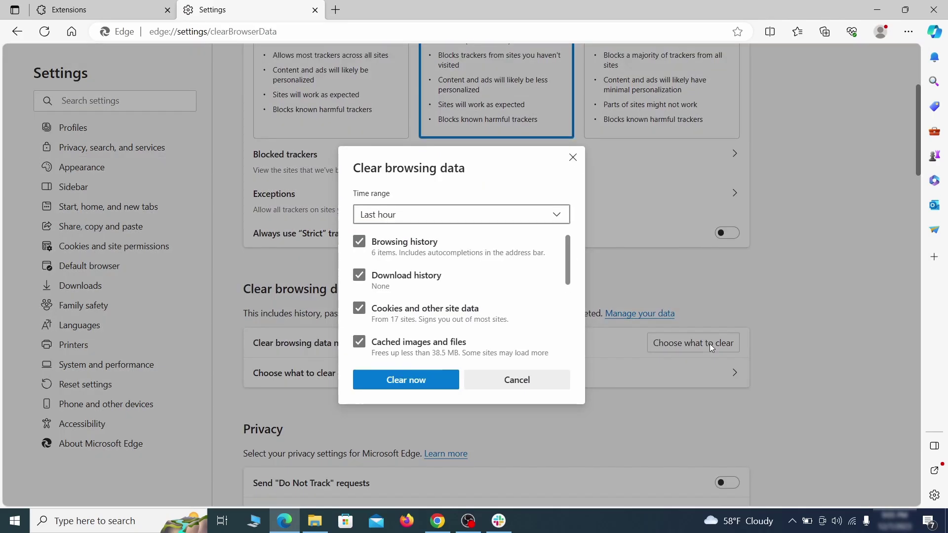
pyautogui.scroll(-5, 379, 241)
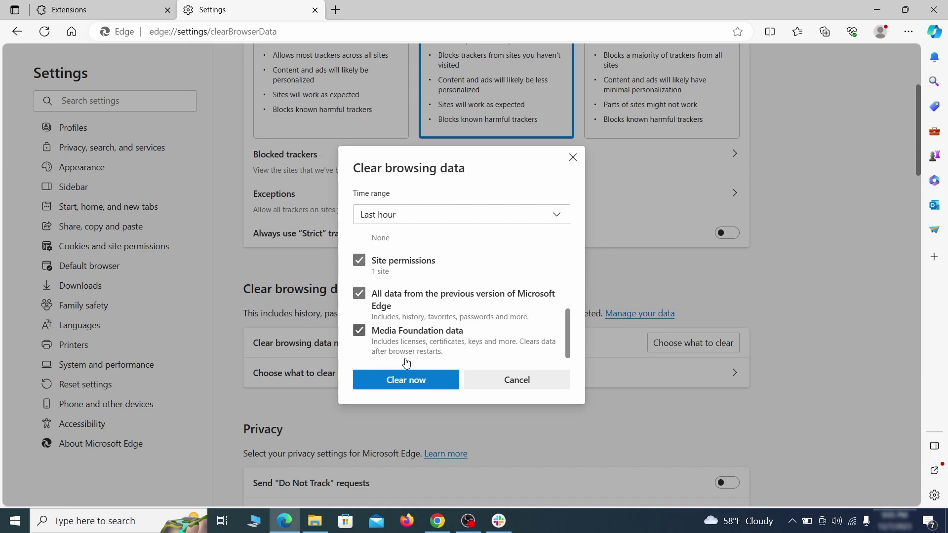
pyautogui.click(446, 384)
# Step: Set Edge's address bar search engine to Google
pyautogui.scroll(-15, 613, 280)
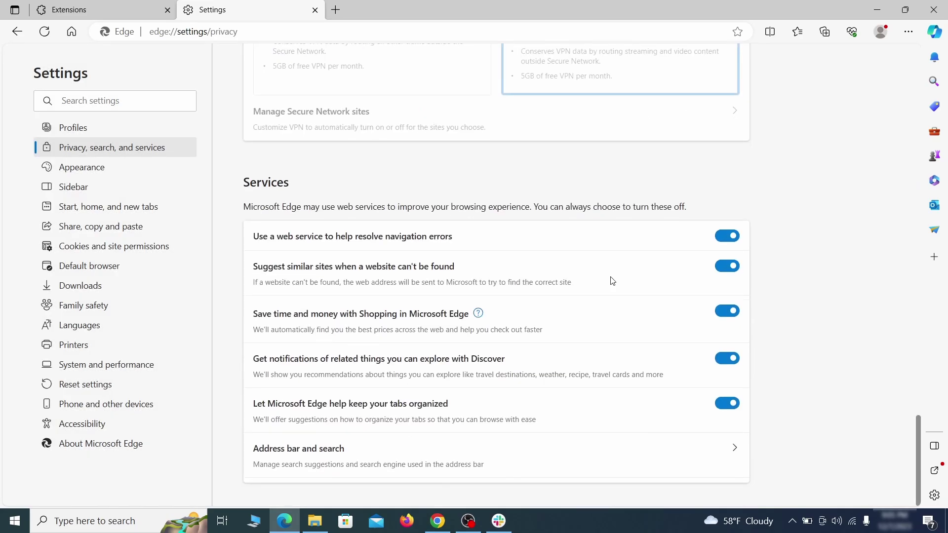
pyautogui.click(542, 463)
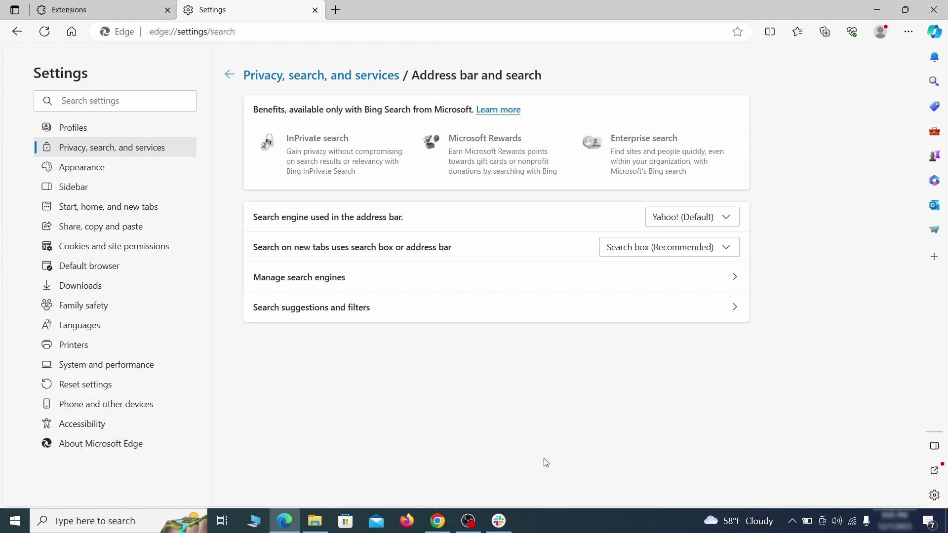
pyautogui.click(729, 217)
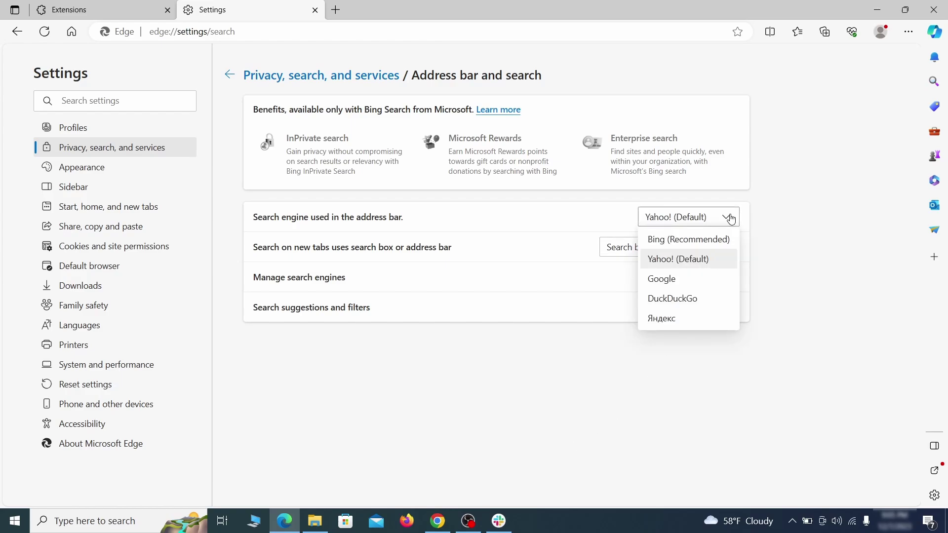
pyautogui.click(703, 278)
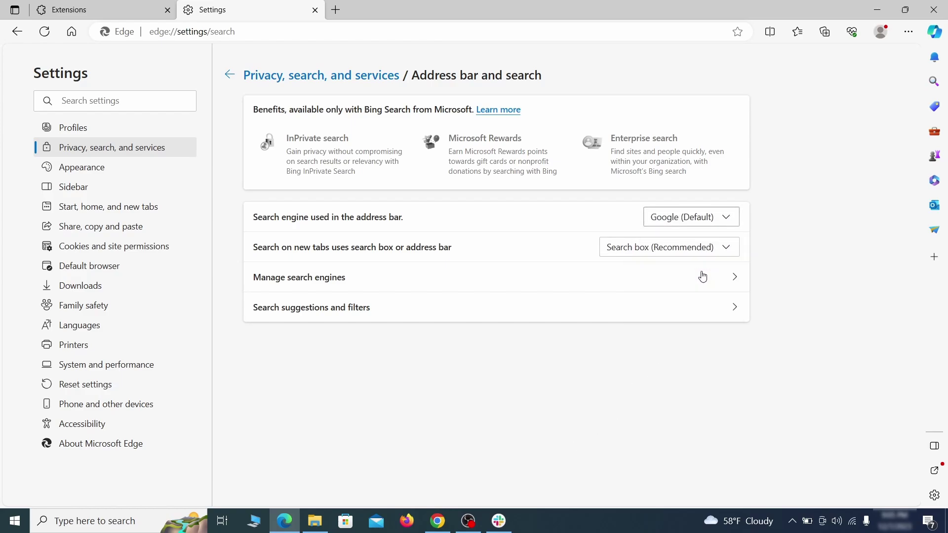
# Step: Remove ExampleRougeURL.com from Edge's list of address bar search engines
pyautogui.click(365, 285)
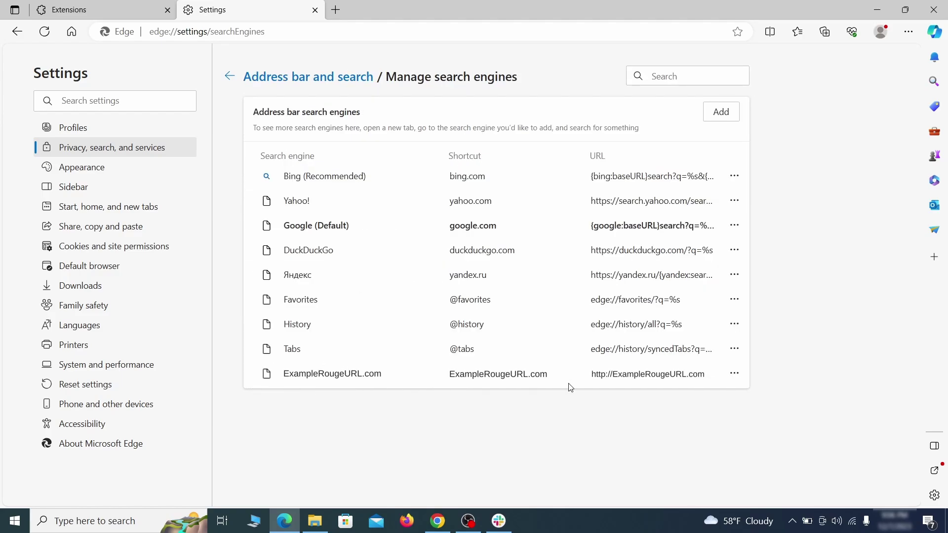
pyautogui.click(734, 375)
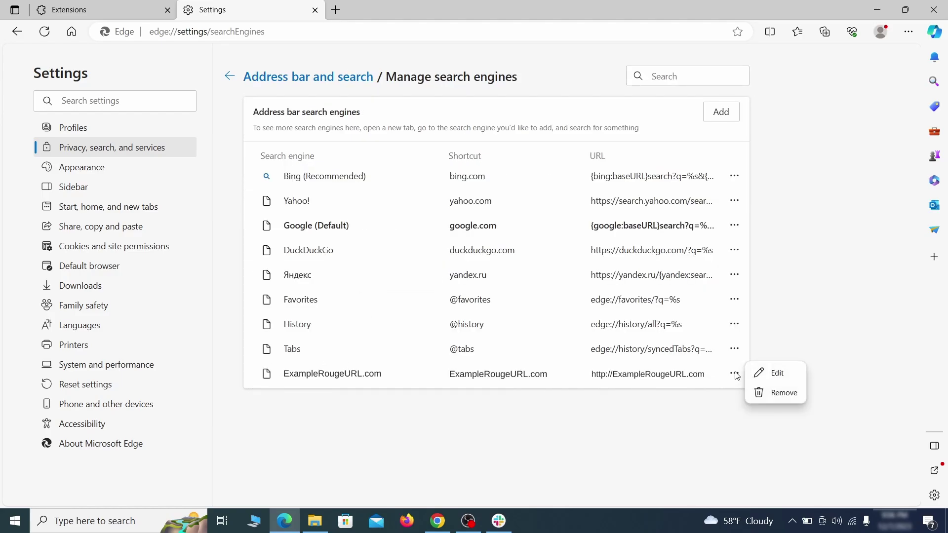
pyautogui.click(786, 394)
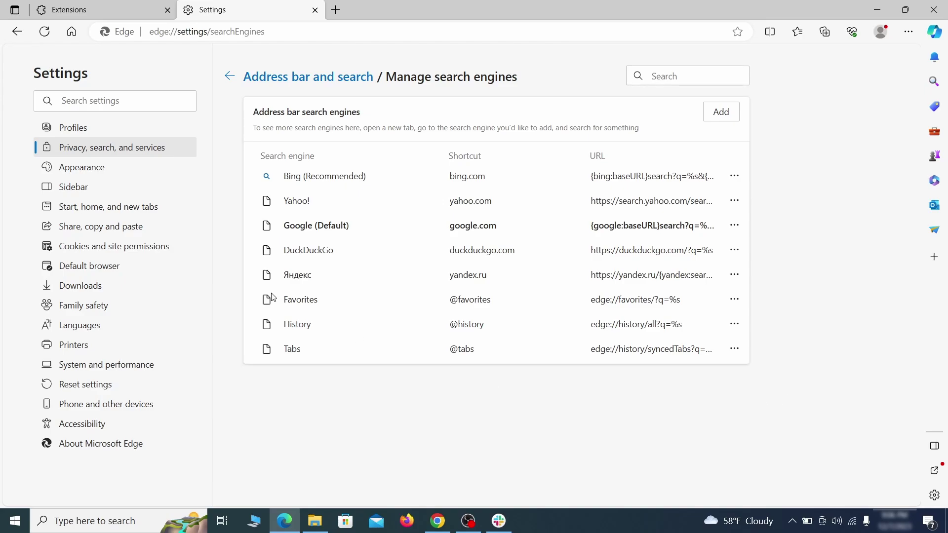
# Step: Delete ExampleRougeURL.com from the pages that open when Edge starts
pyautogui.click(118, 207)
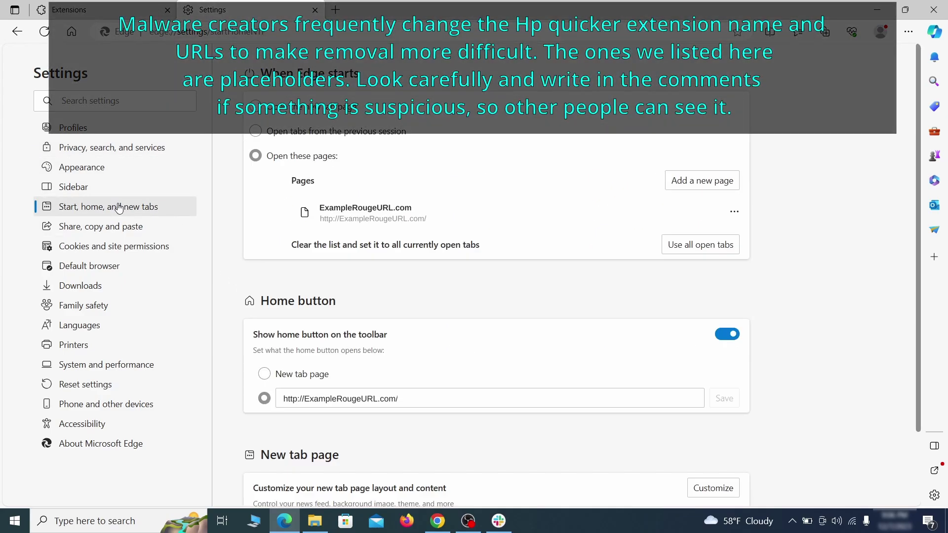
pyautogui.click(734, 217)
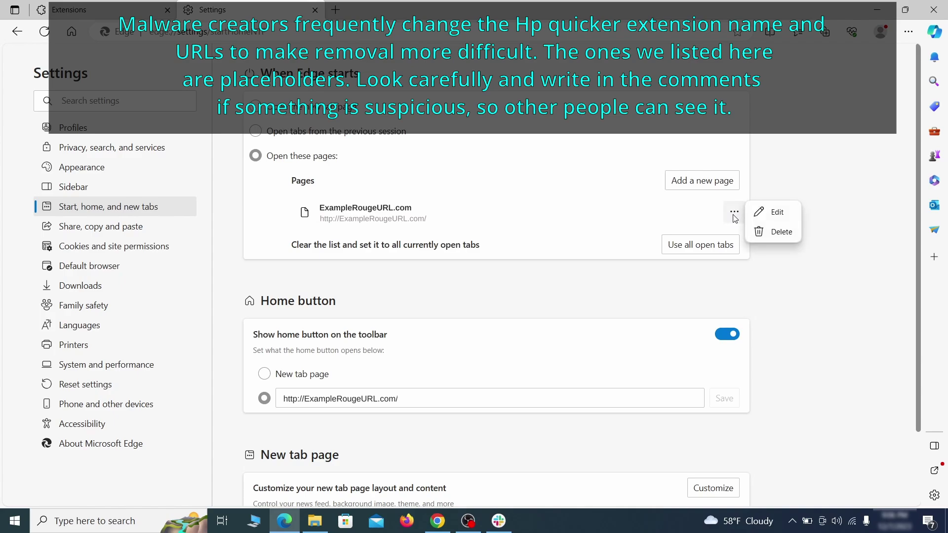
pyautogui.click(774, 232)
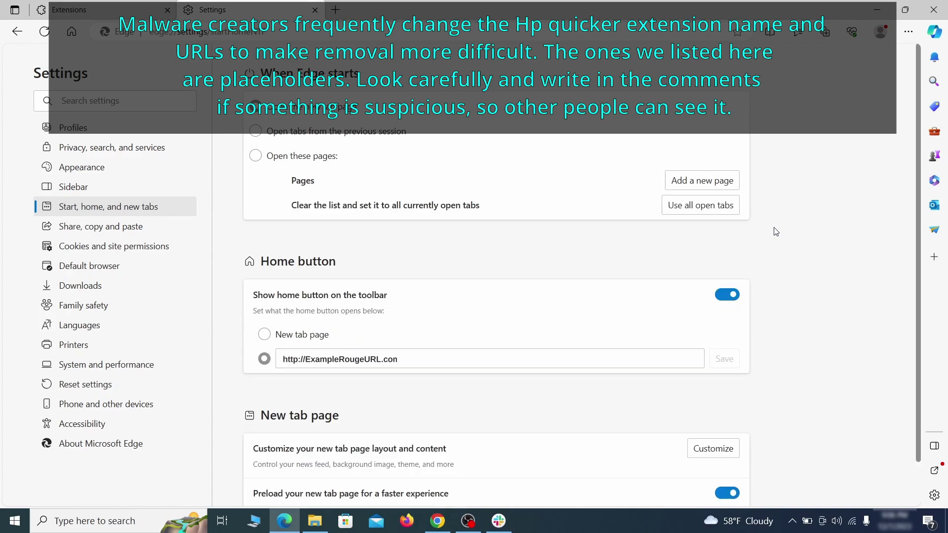
# Step: Clear the custom home button address in Edge and set the home button to open the new tab page
pyautogui.tripleClick(412, 354)
pyautogui.press('BackSpace')
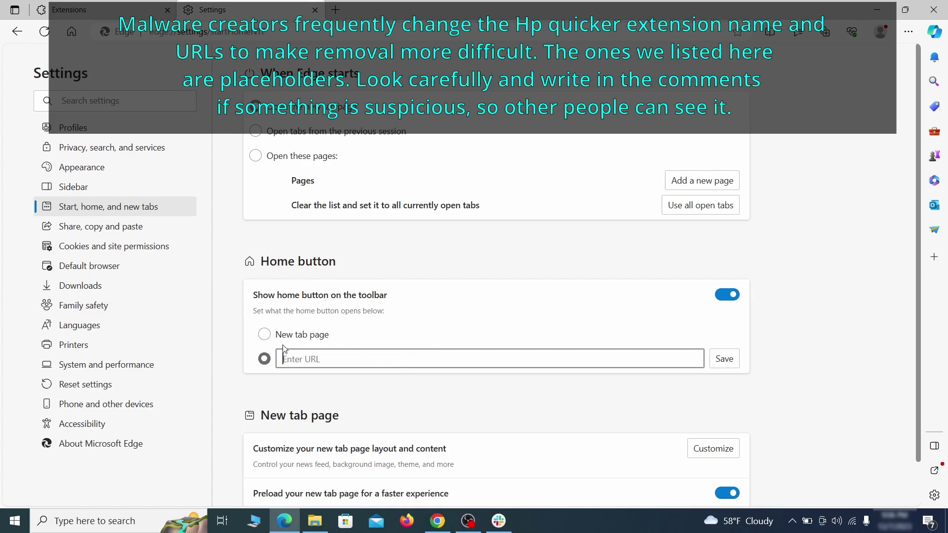
pyautogui.click(264, 334)
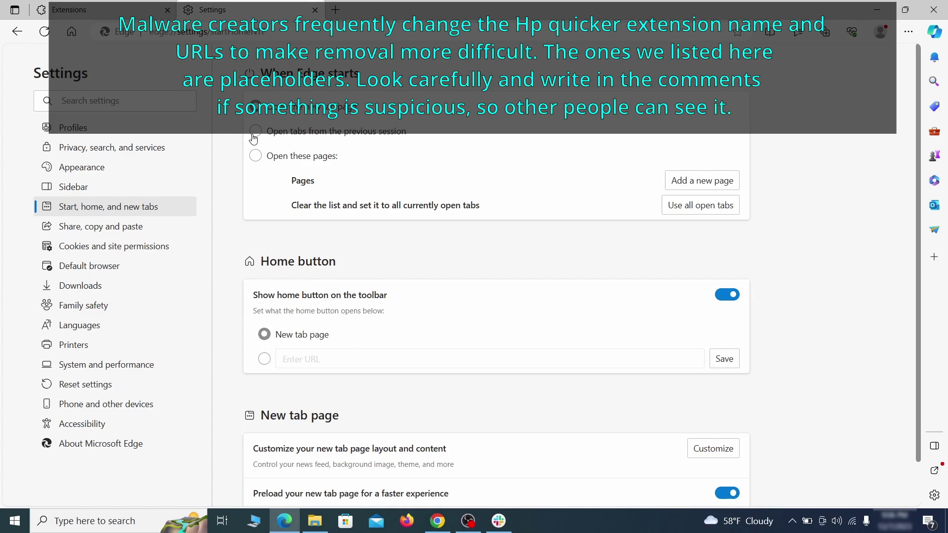
# Step: Remove ExampleRougeURL.com from the sites allowed to send notifications in Edge's site permissions
pyautogui.click(149, 246)
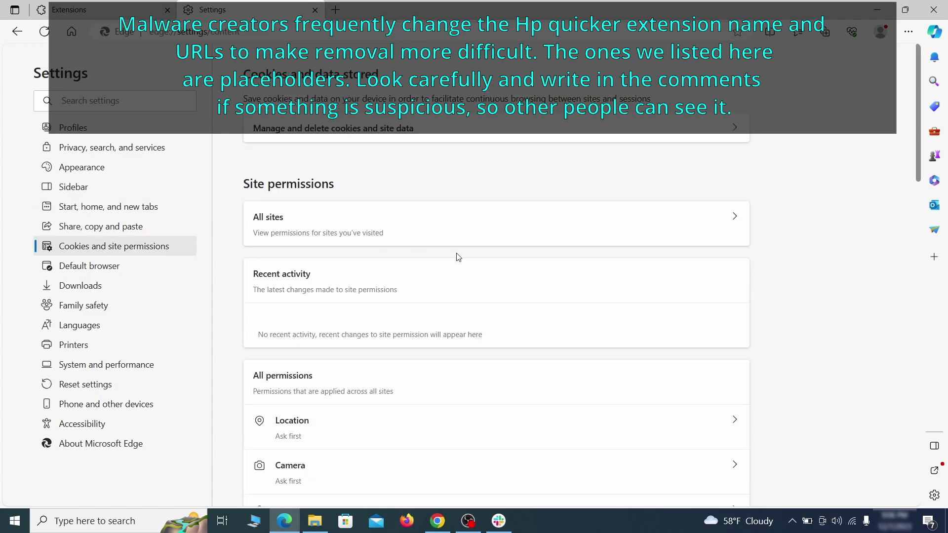
pyautogui.scroll(-5, 459, 257)
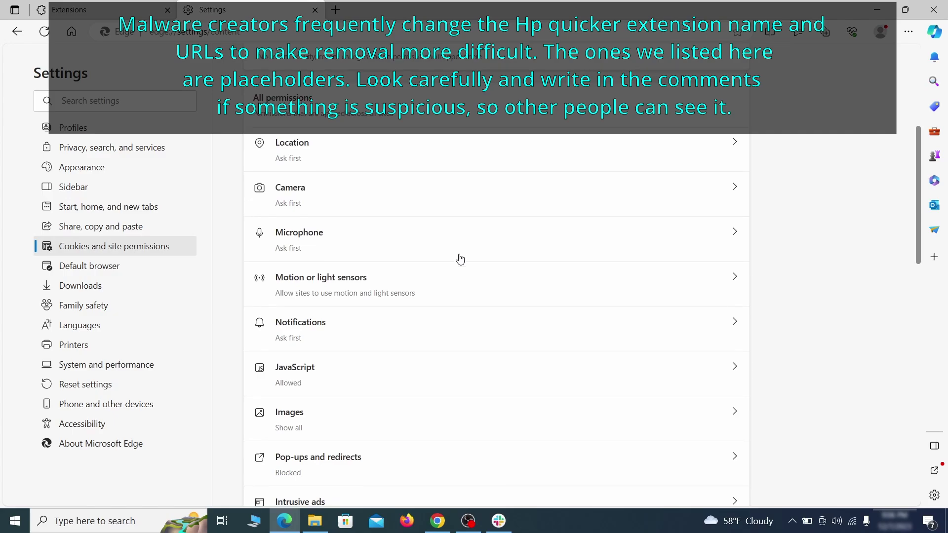
pyautogui.scroll(-1, 460, 258)
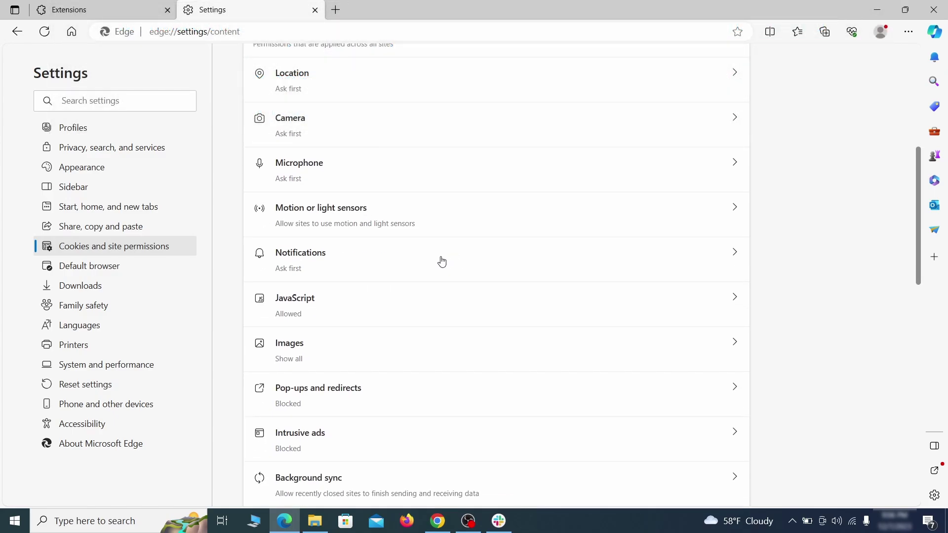
pyautogui.click(442, 262)
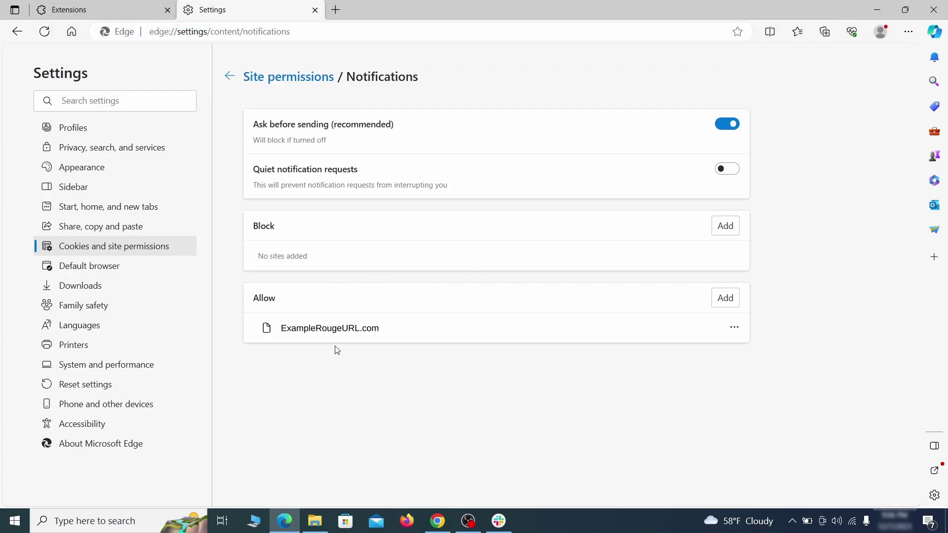
pyautogui.click(735, 327)
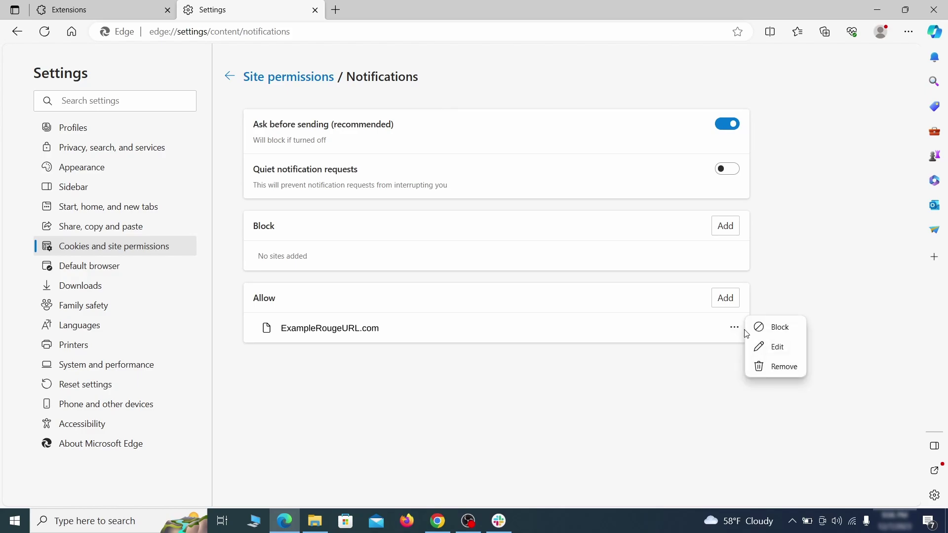
pyautogui.click(777, 368)
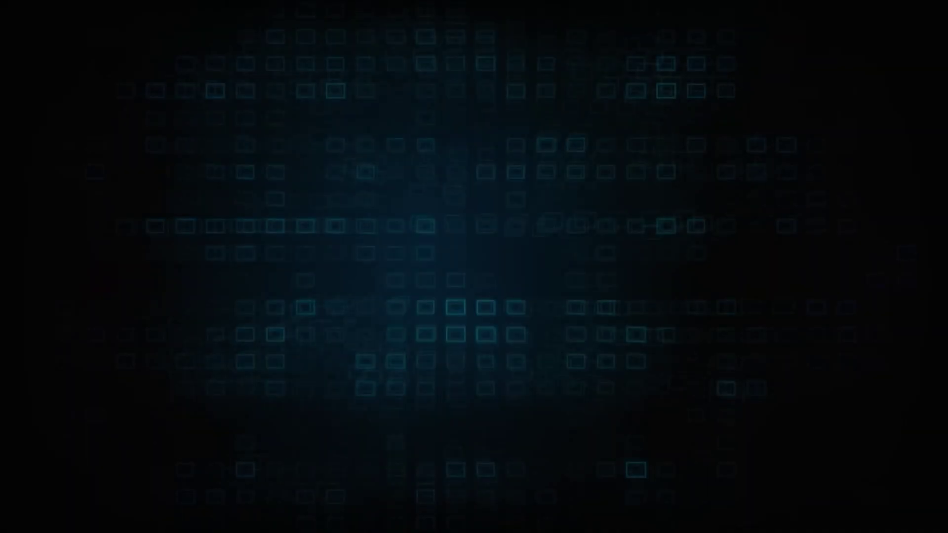